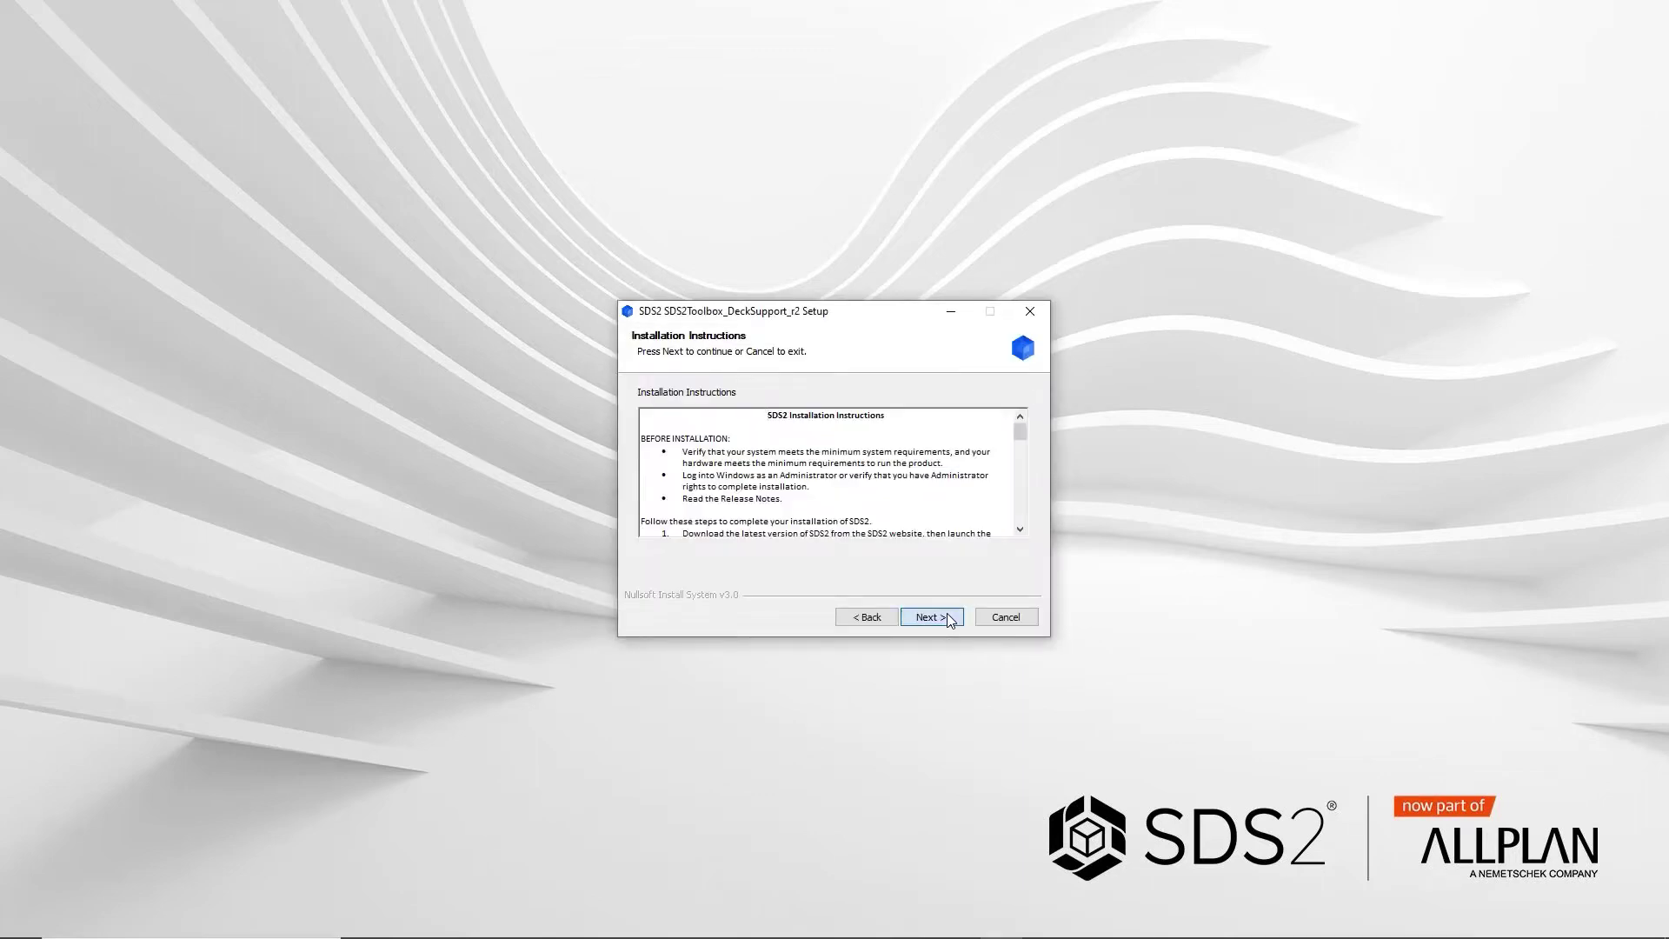
- Install the SDS2Toolbox_DeckSupport_r2 plugin into the C:\ProgramData\SDS2_2022_01 data folder and close the installer
{"action": "left_click", "coordinate": [946, 617]}
{"action": "left_click", "coordinate": [768, 577]}
{"action": "left_click", "coordinate": [943, 617]}
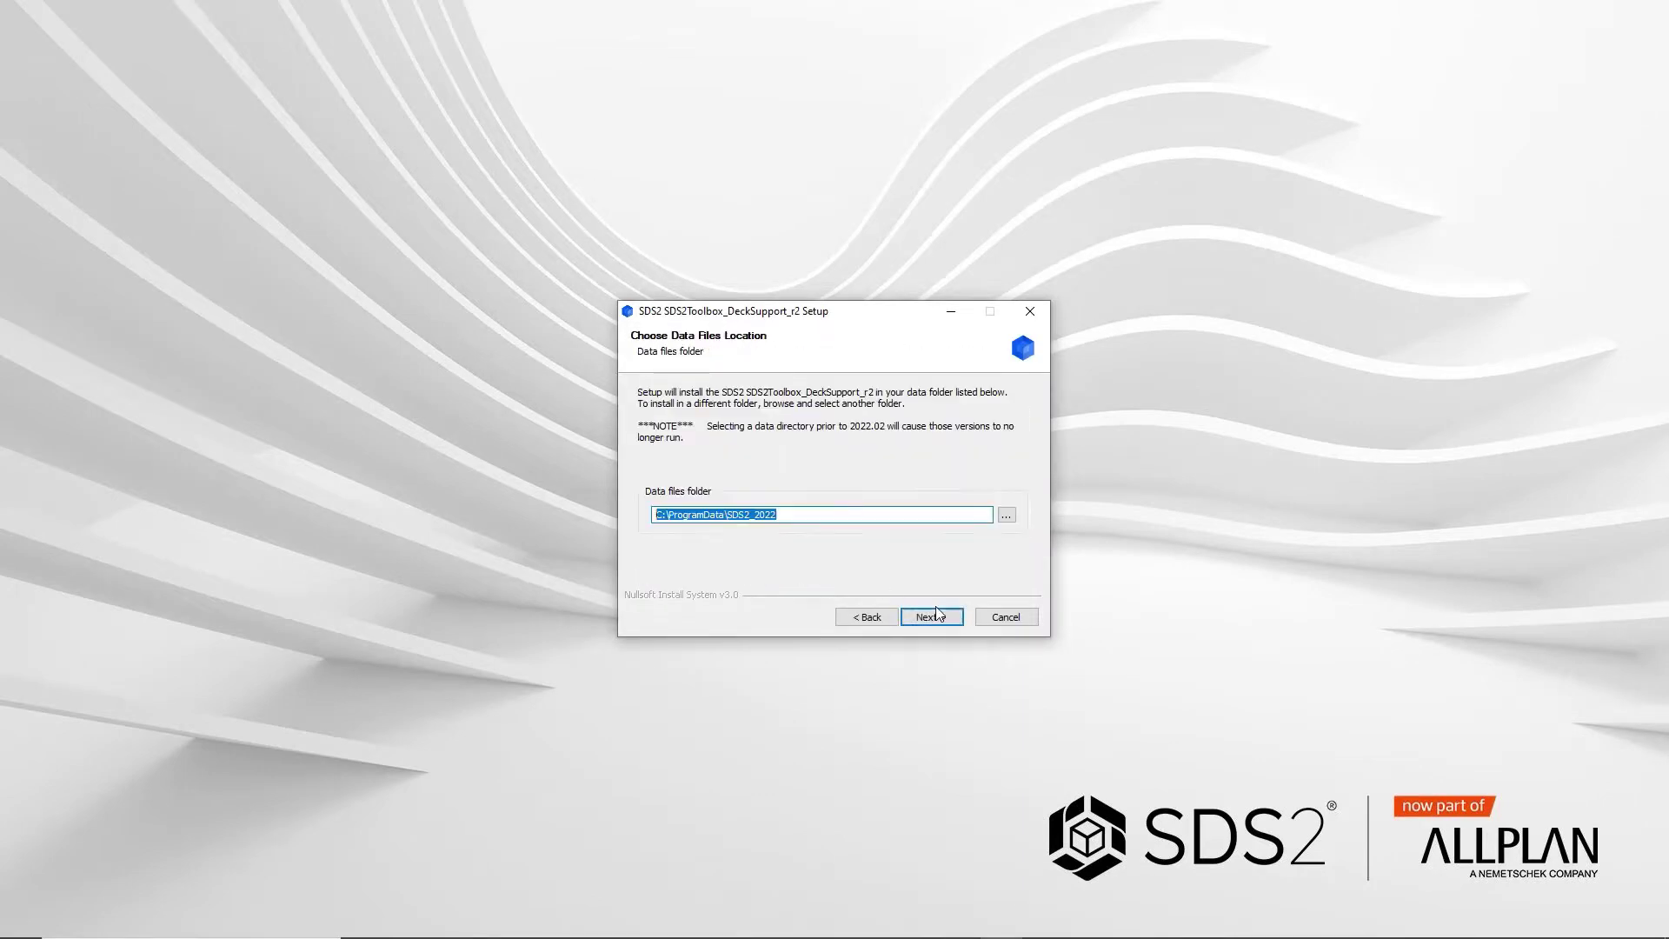
{"action": "left_click", "coordinate": [944, 617]}
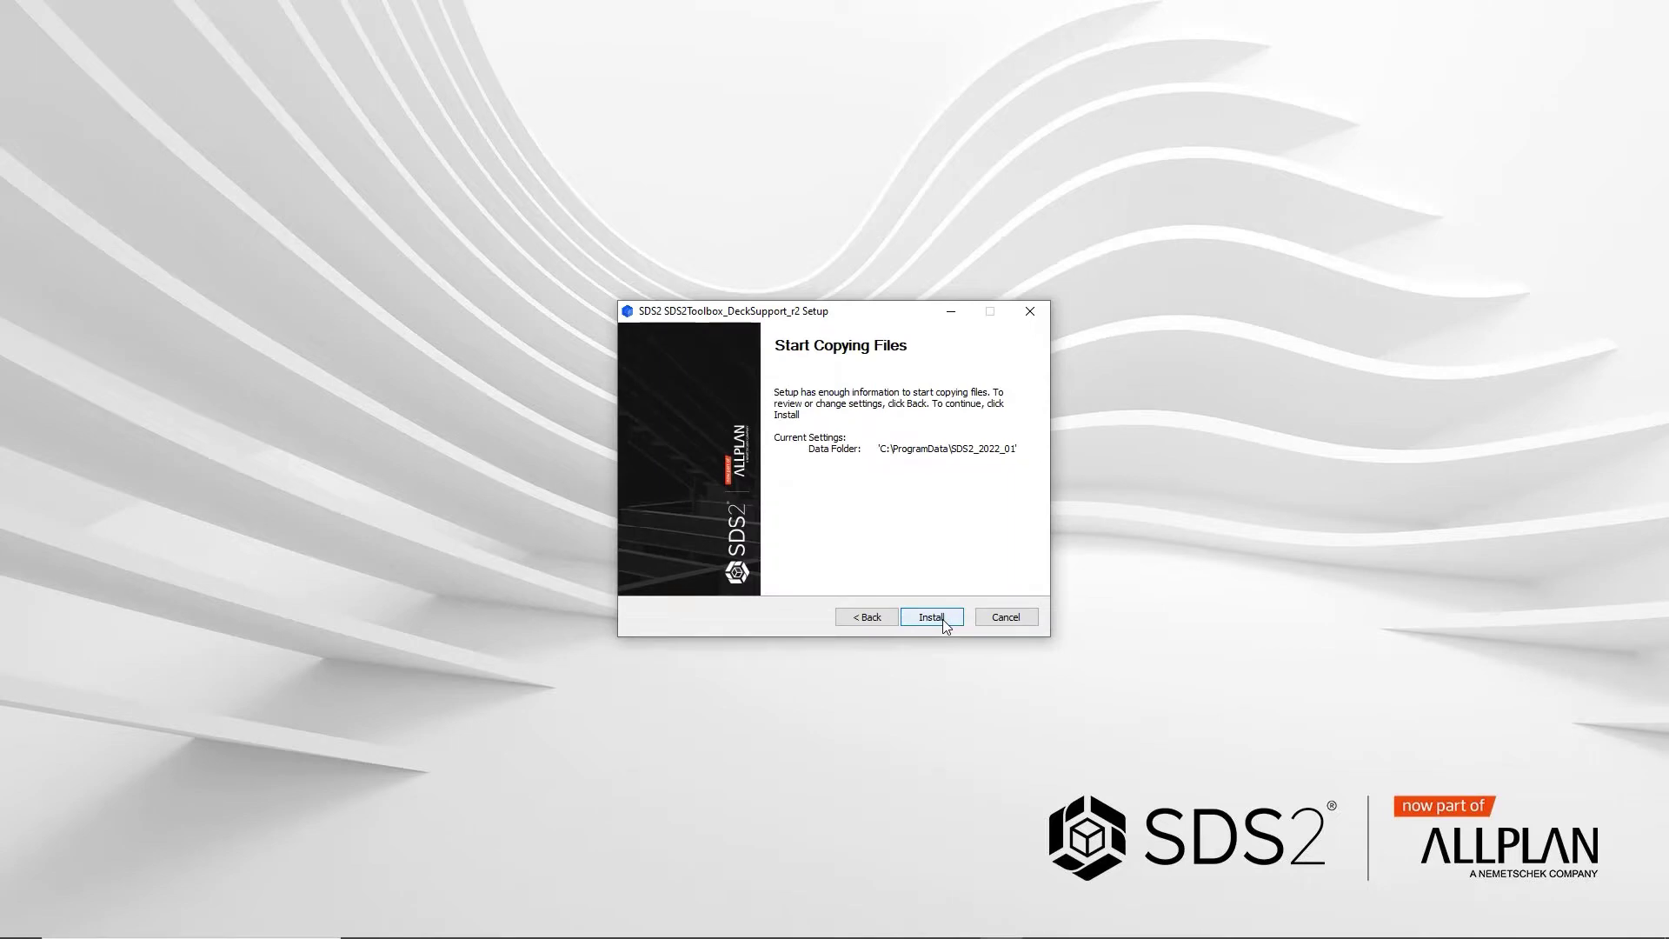
{"action": "left_click", "coordinate": [942, 618]}
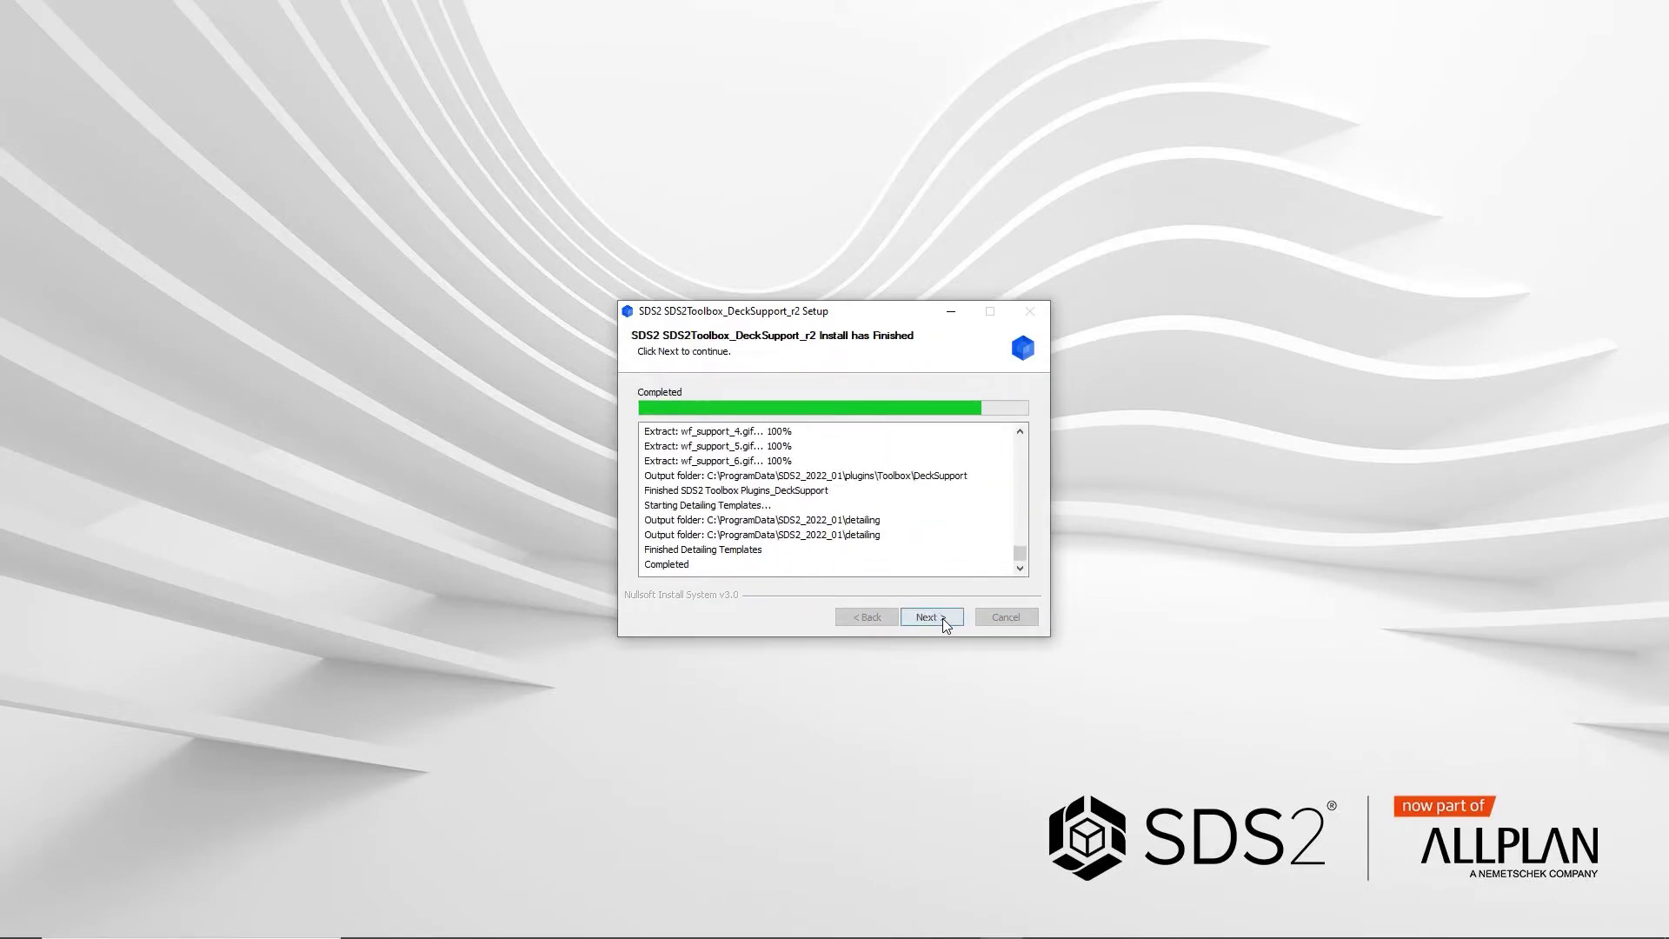
{"action": "left_click", "coordinate": [943, 618]}
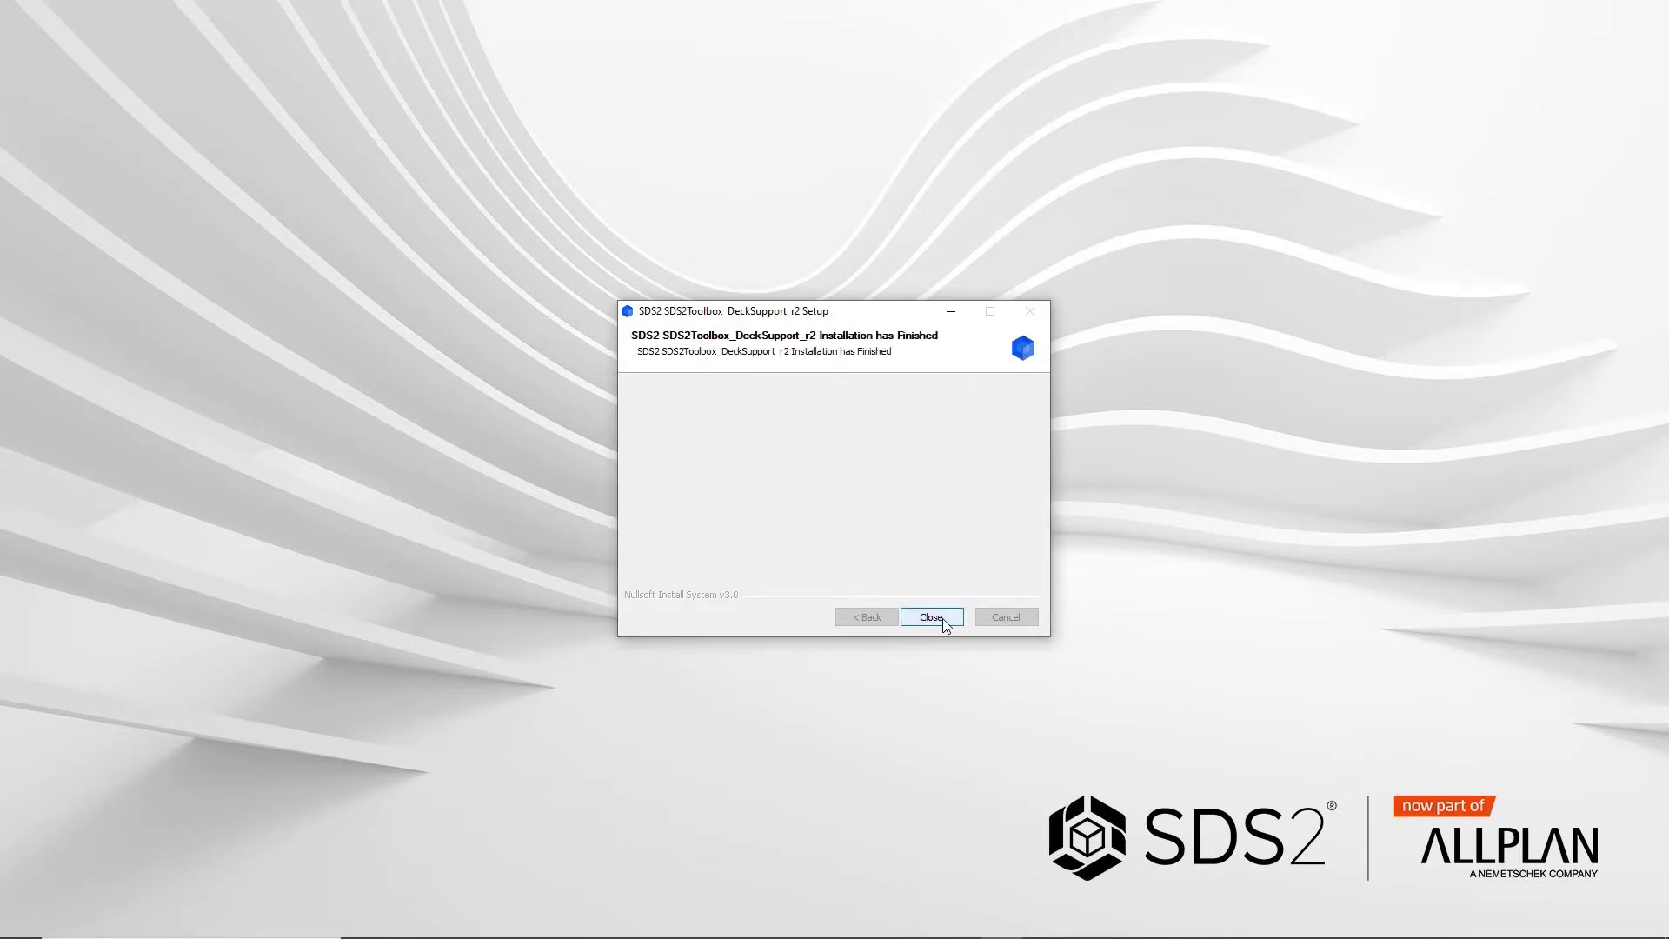
{"action": "left_click", "coordinate": [942, 618]}
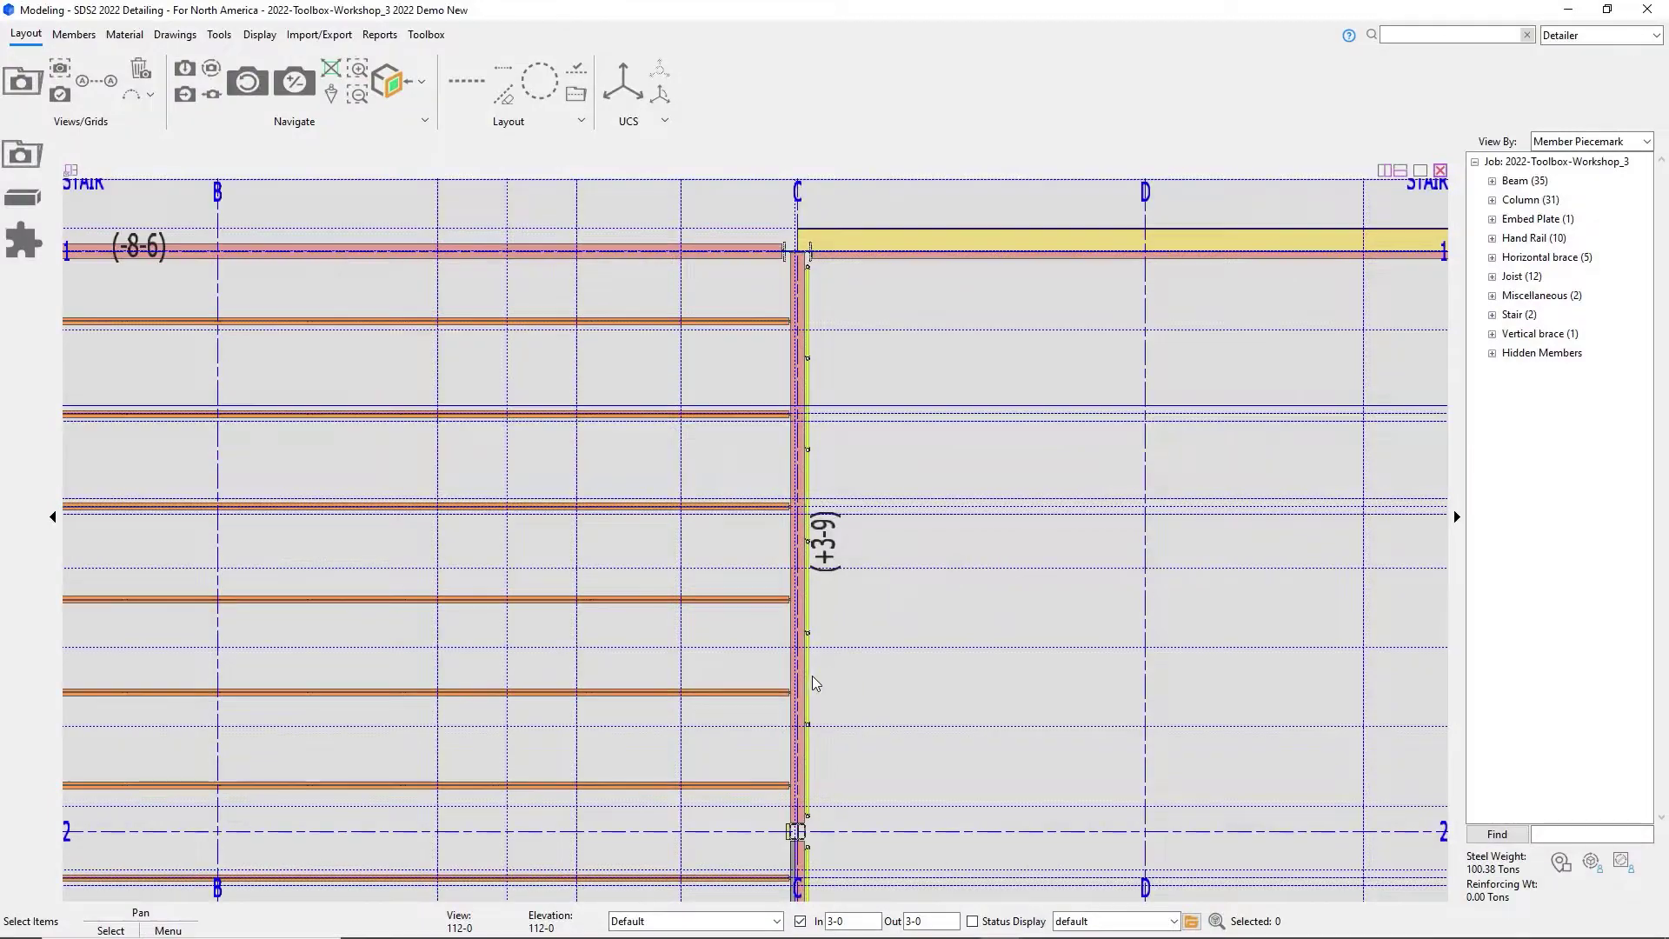
- Hide the hand rail that runs along the joist-supporting beam on grid line C in an isometric view
{"action": "key", "text": "i"}
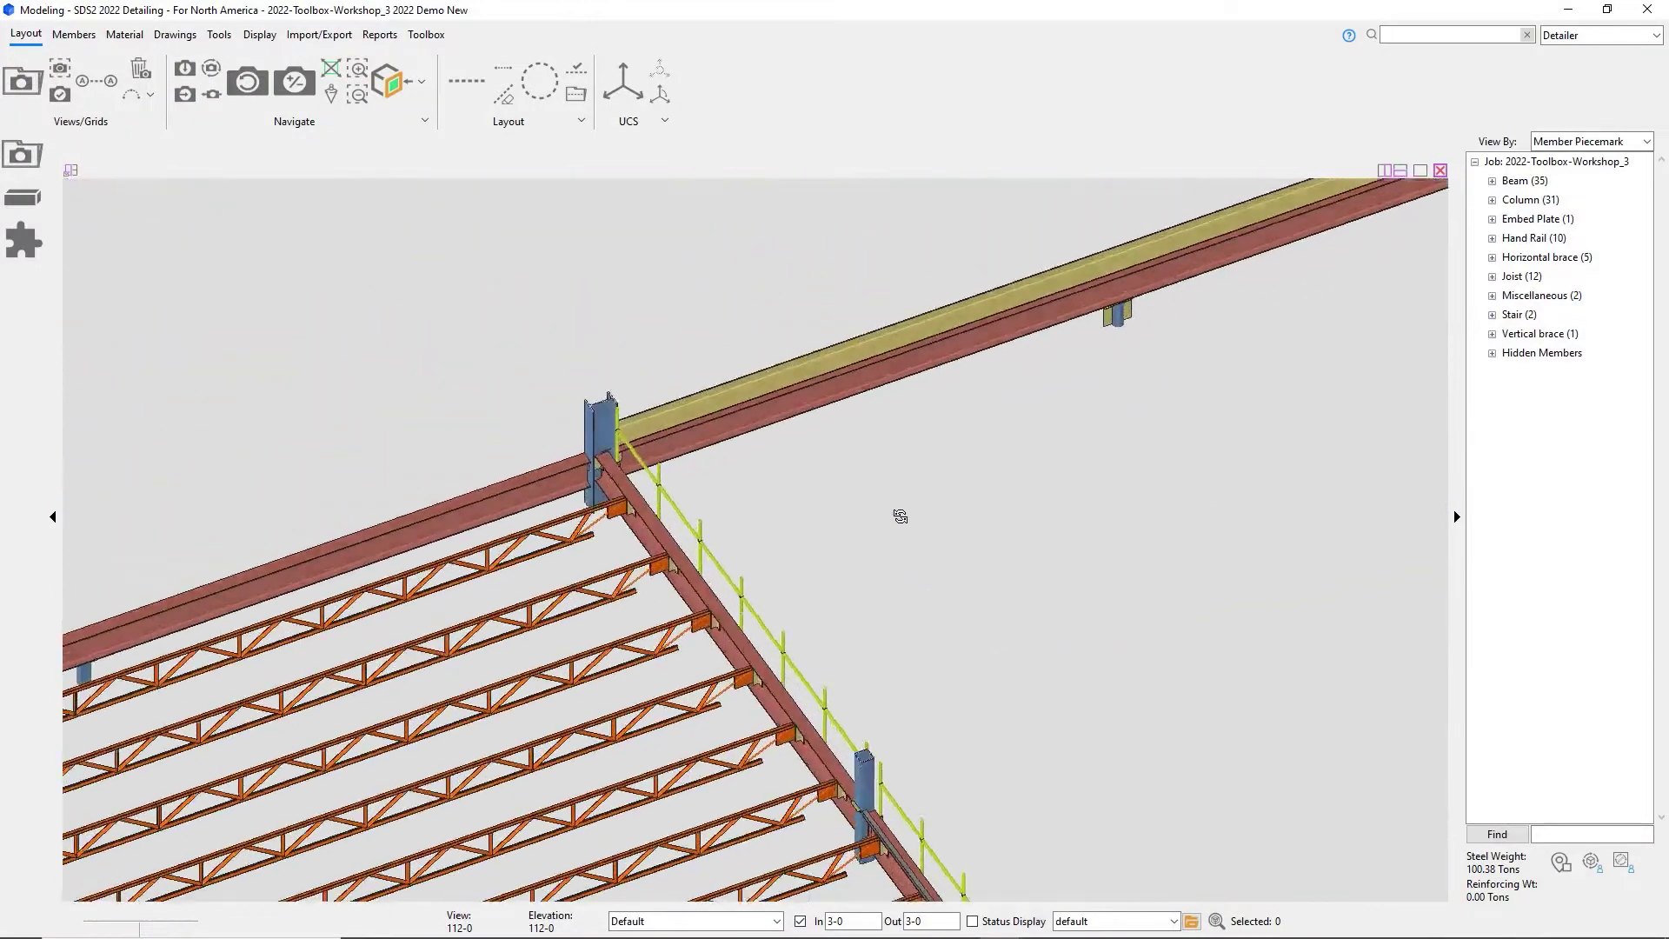
{"action": "scroll", "coordinate": [890, 822], "scroll_direction": "up", "scroll_amount": 5}
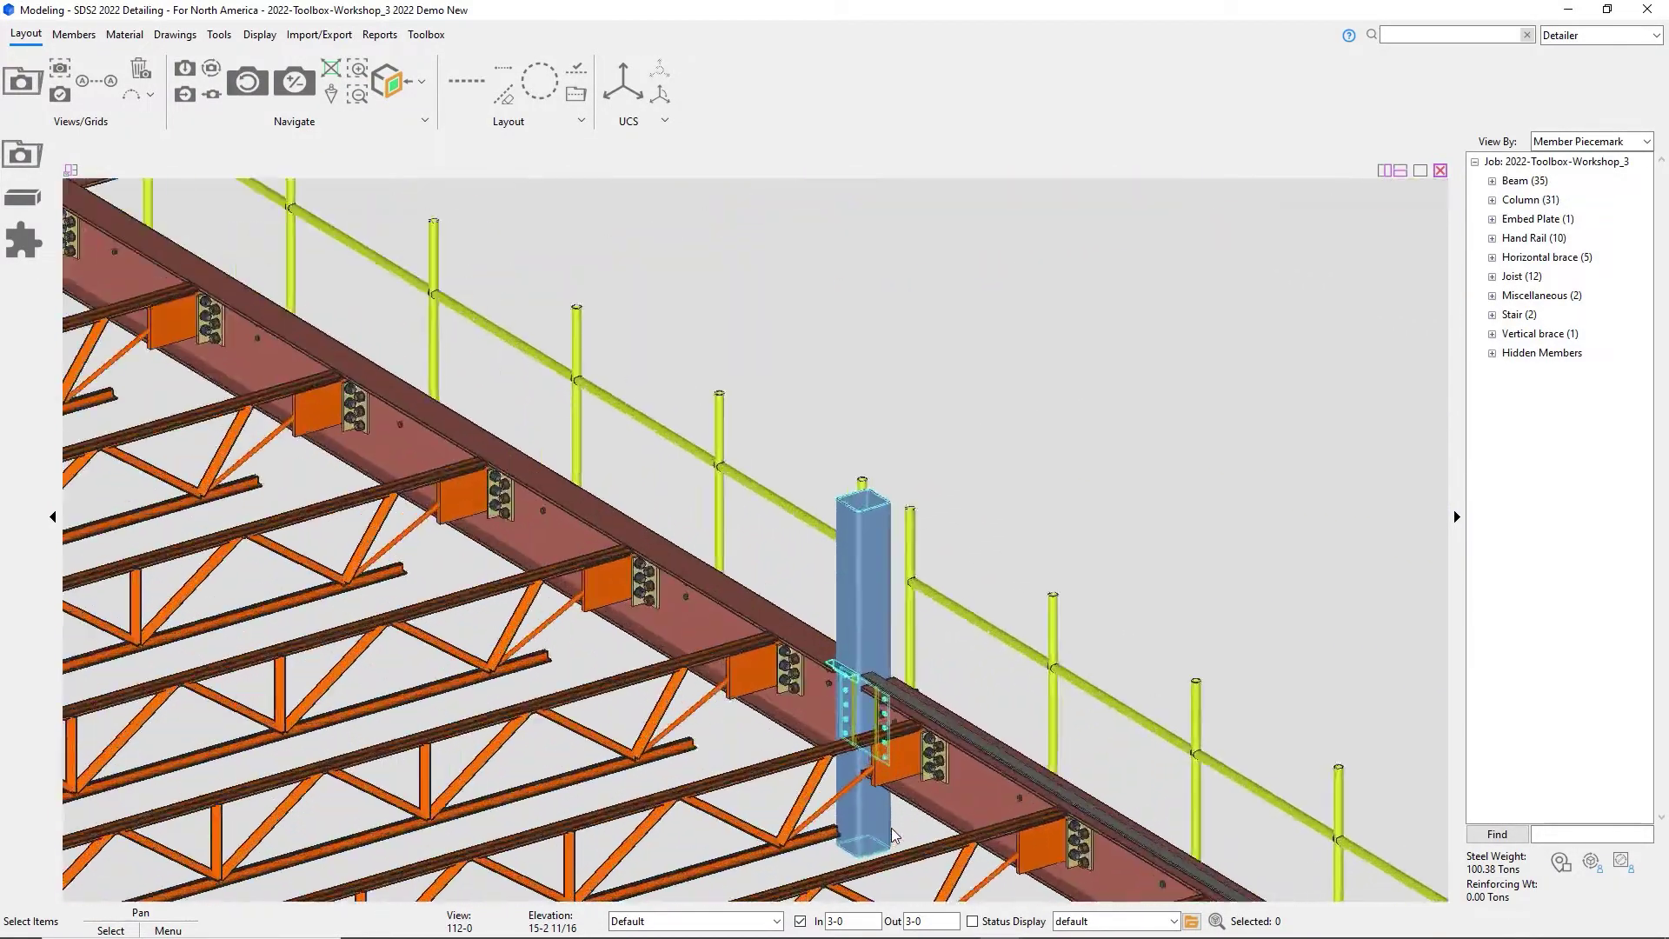
{"action": "key", "text": "Left"}
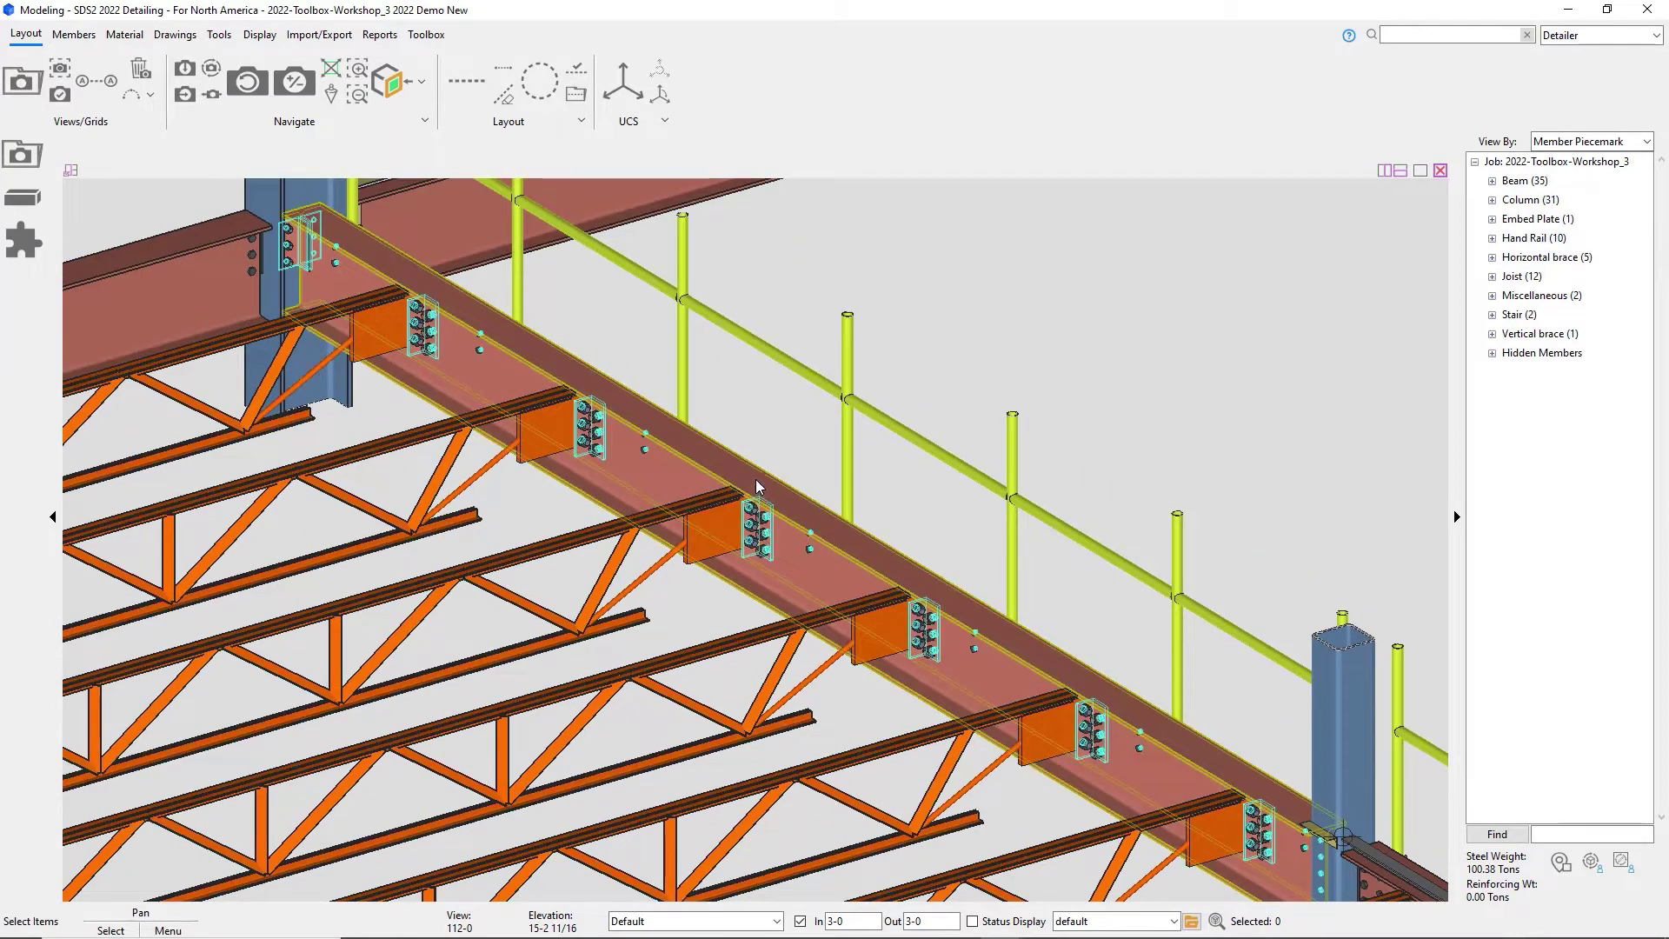
{"action": "left_click", "coordinate": [683, 301]}
{"action": "right_click", "coordinate": [682, 299]}
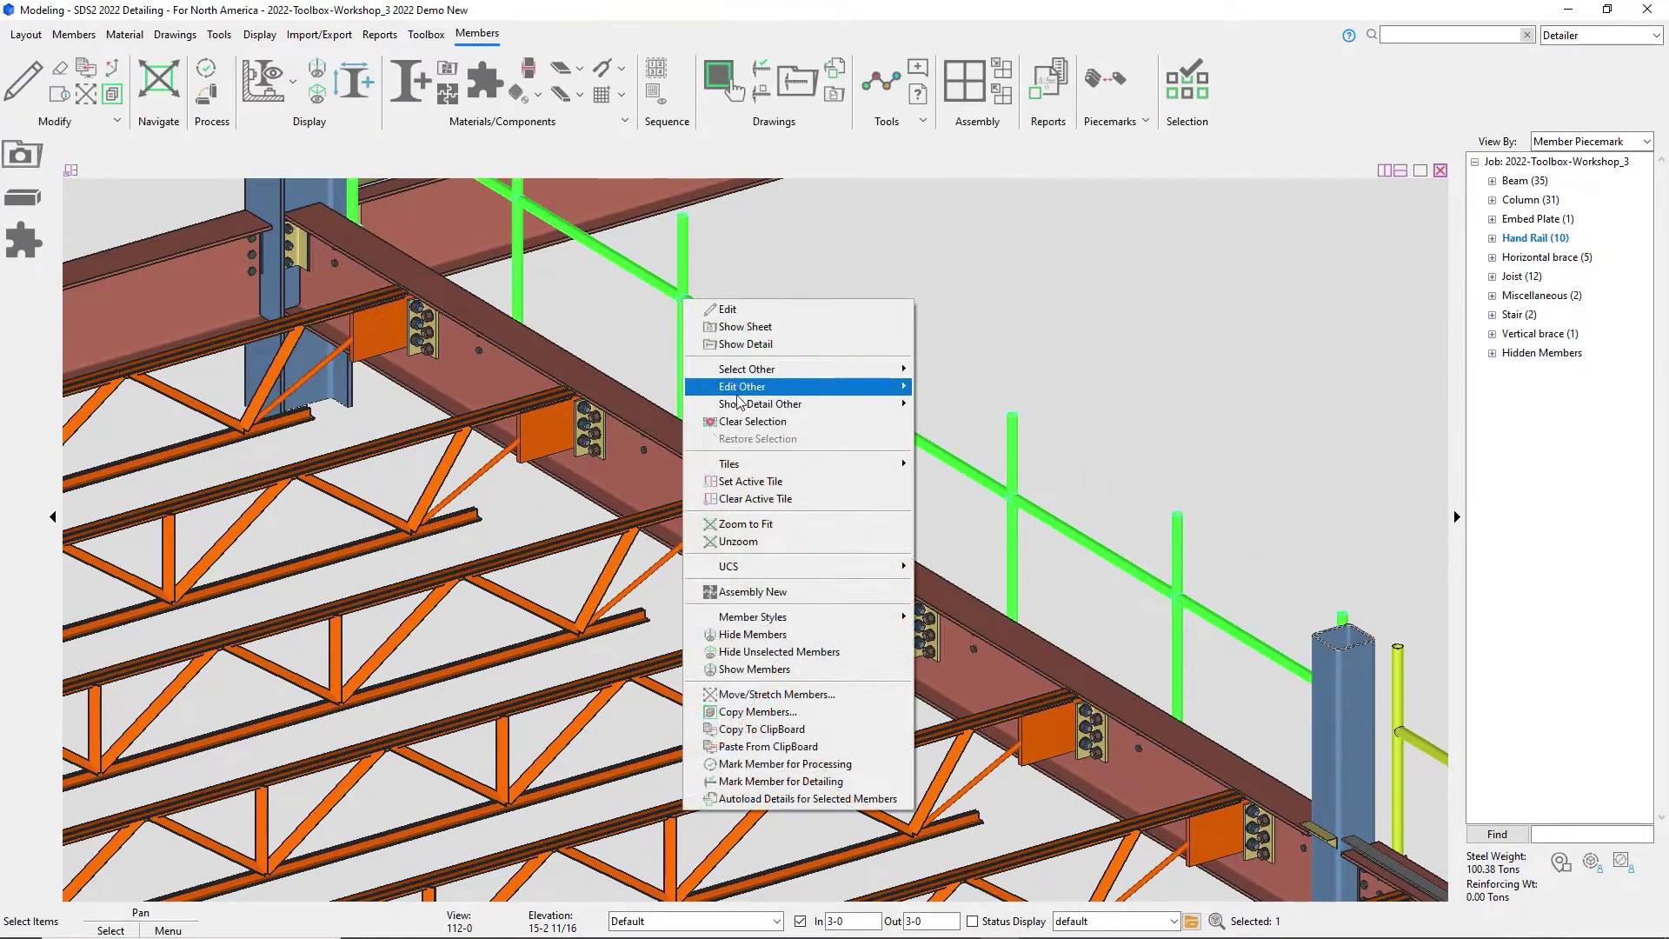
{"action": "left_click", "coordinate": [765, 636]}
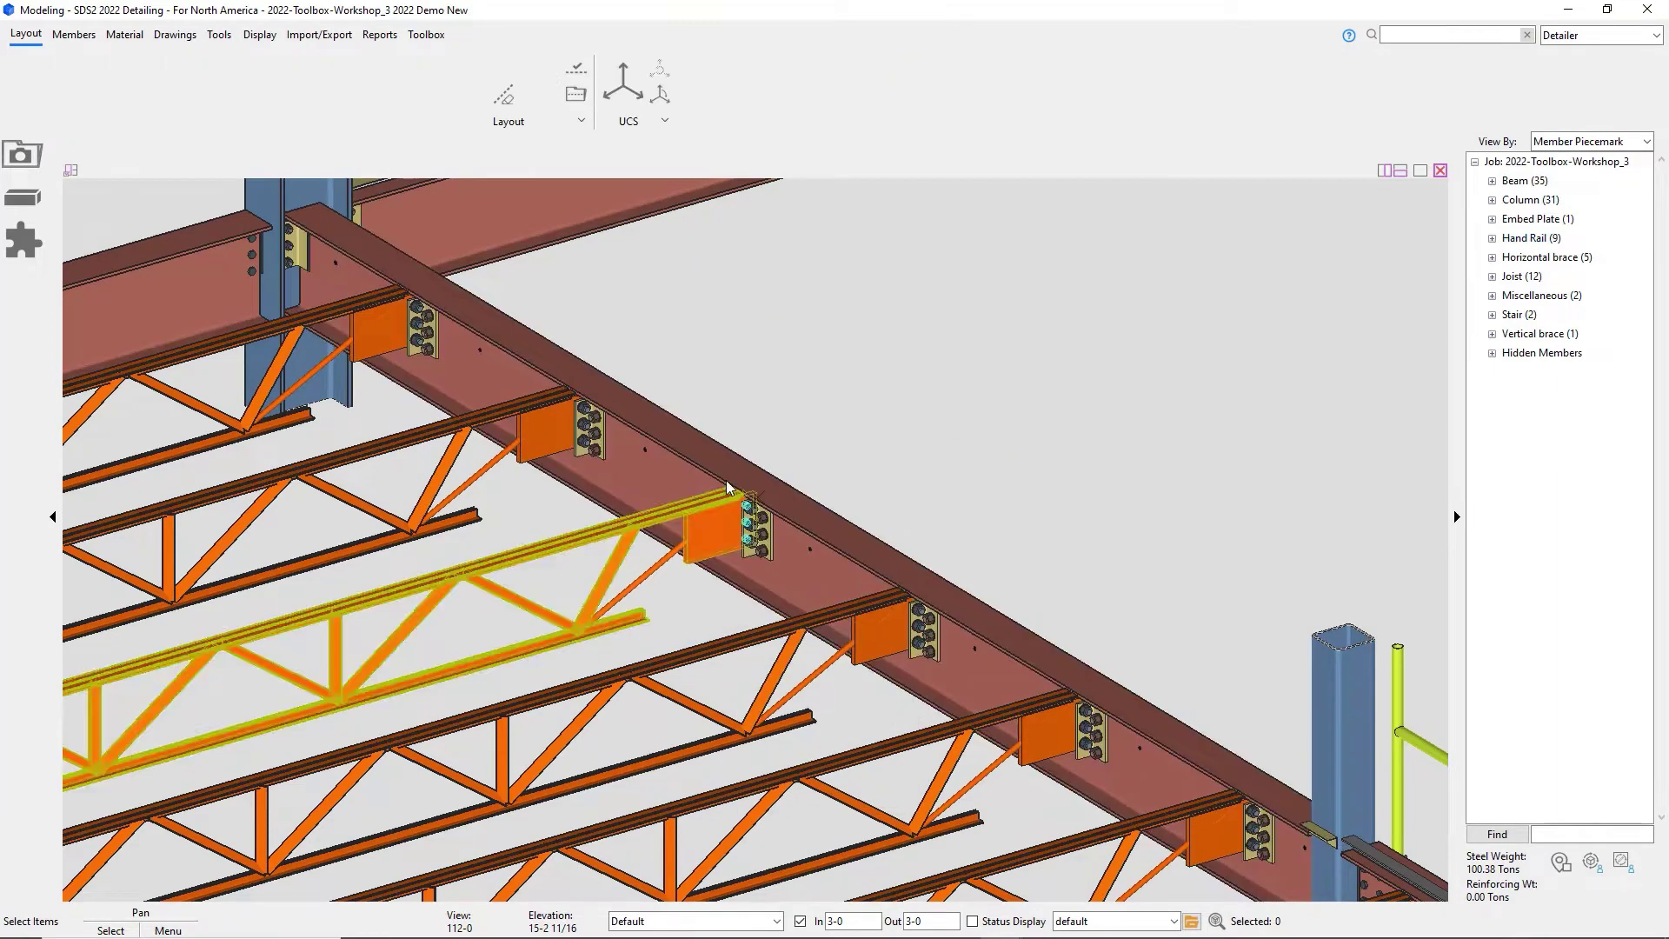
- Add a Deck Support component to the beam on grid line C, with None as the selection method
{"action": "left_click", "coordinate": [691, 434]}
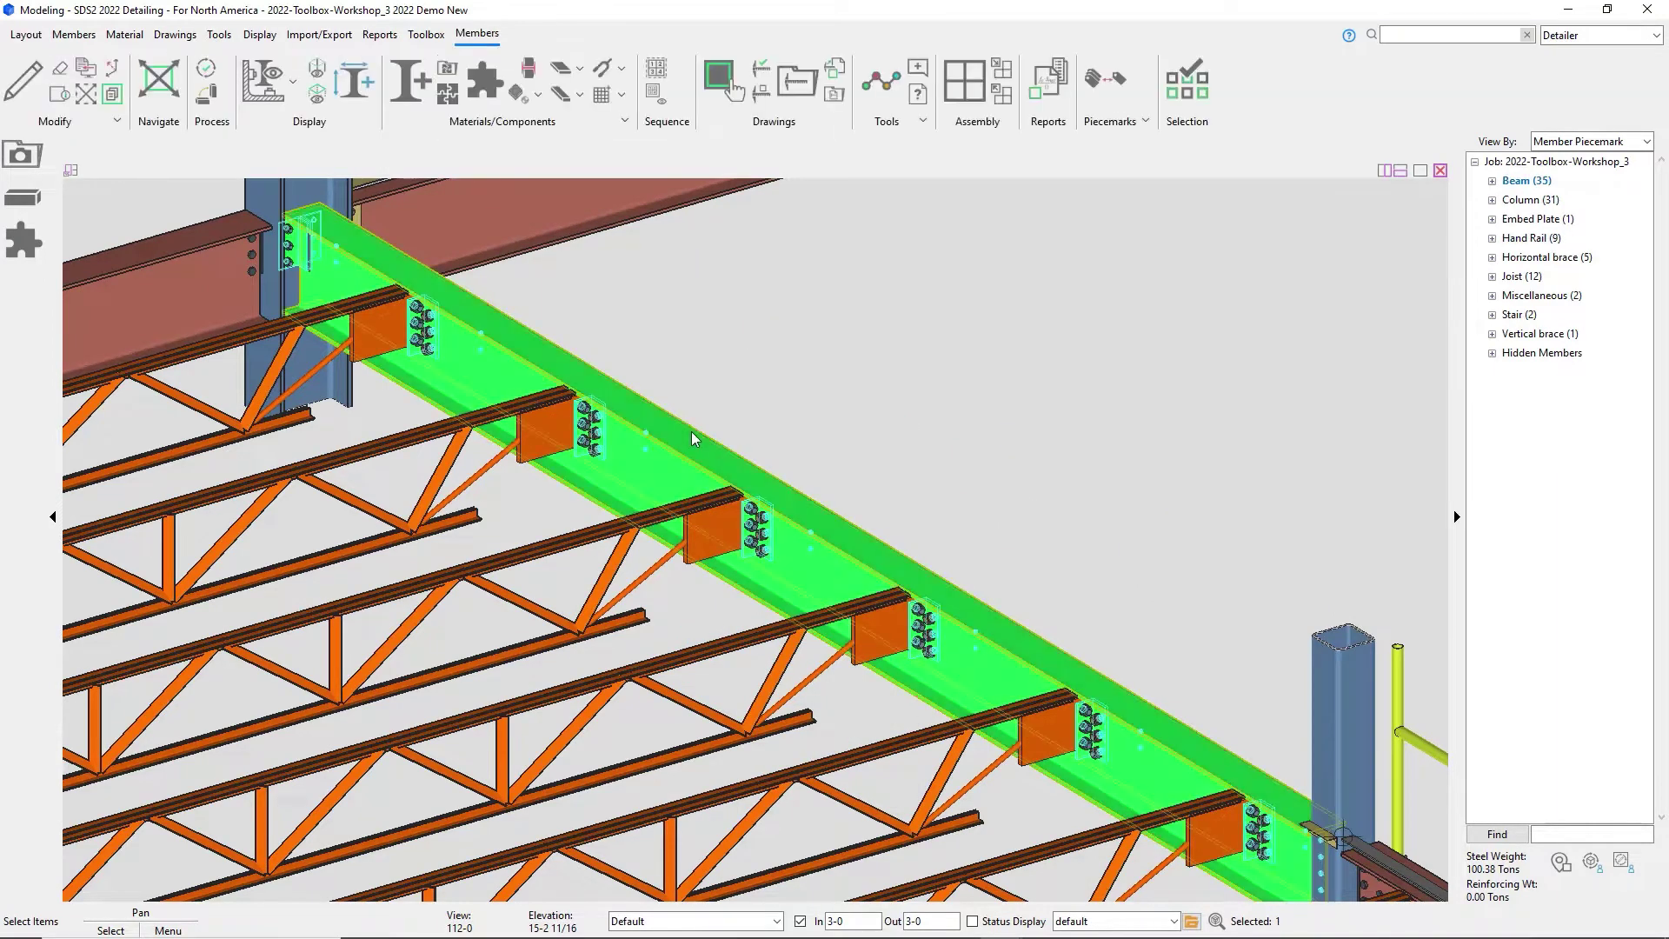
{"action": "left_click", "coordinate": [20, 243]}
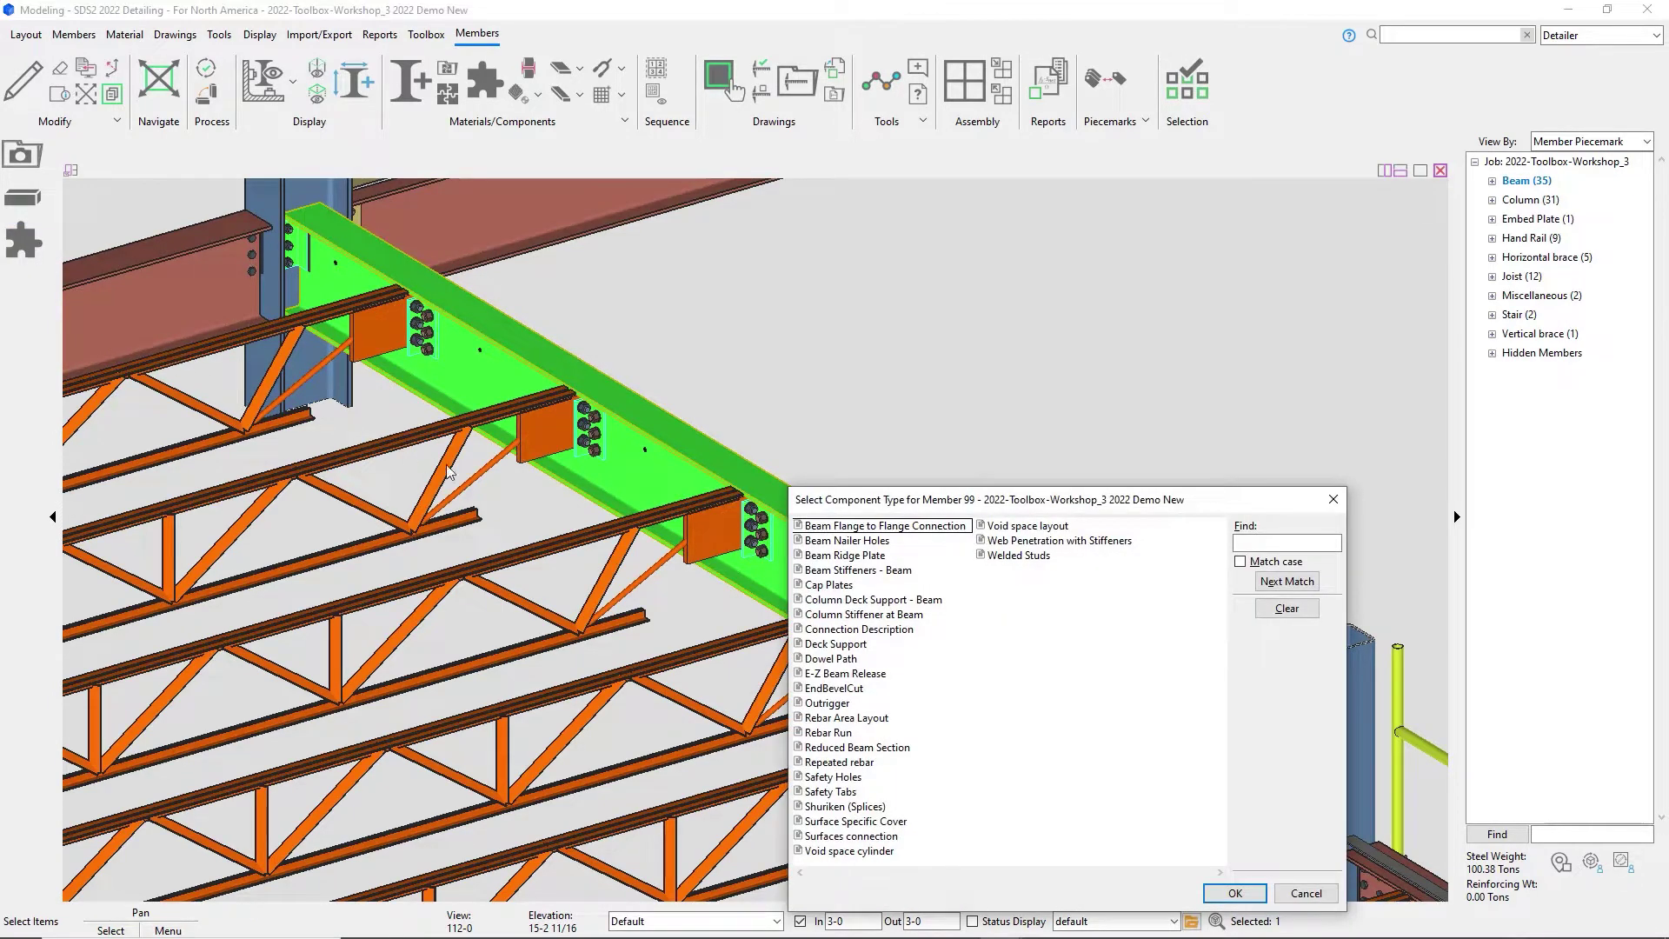
{"action": "left_click", "coordinate": [830, 645]}
{"action": "left_click", "coordinate": [1254, 893]}
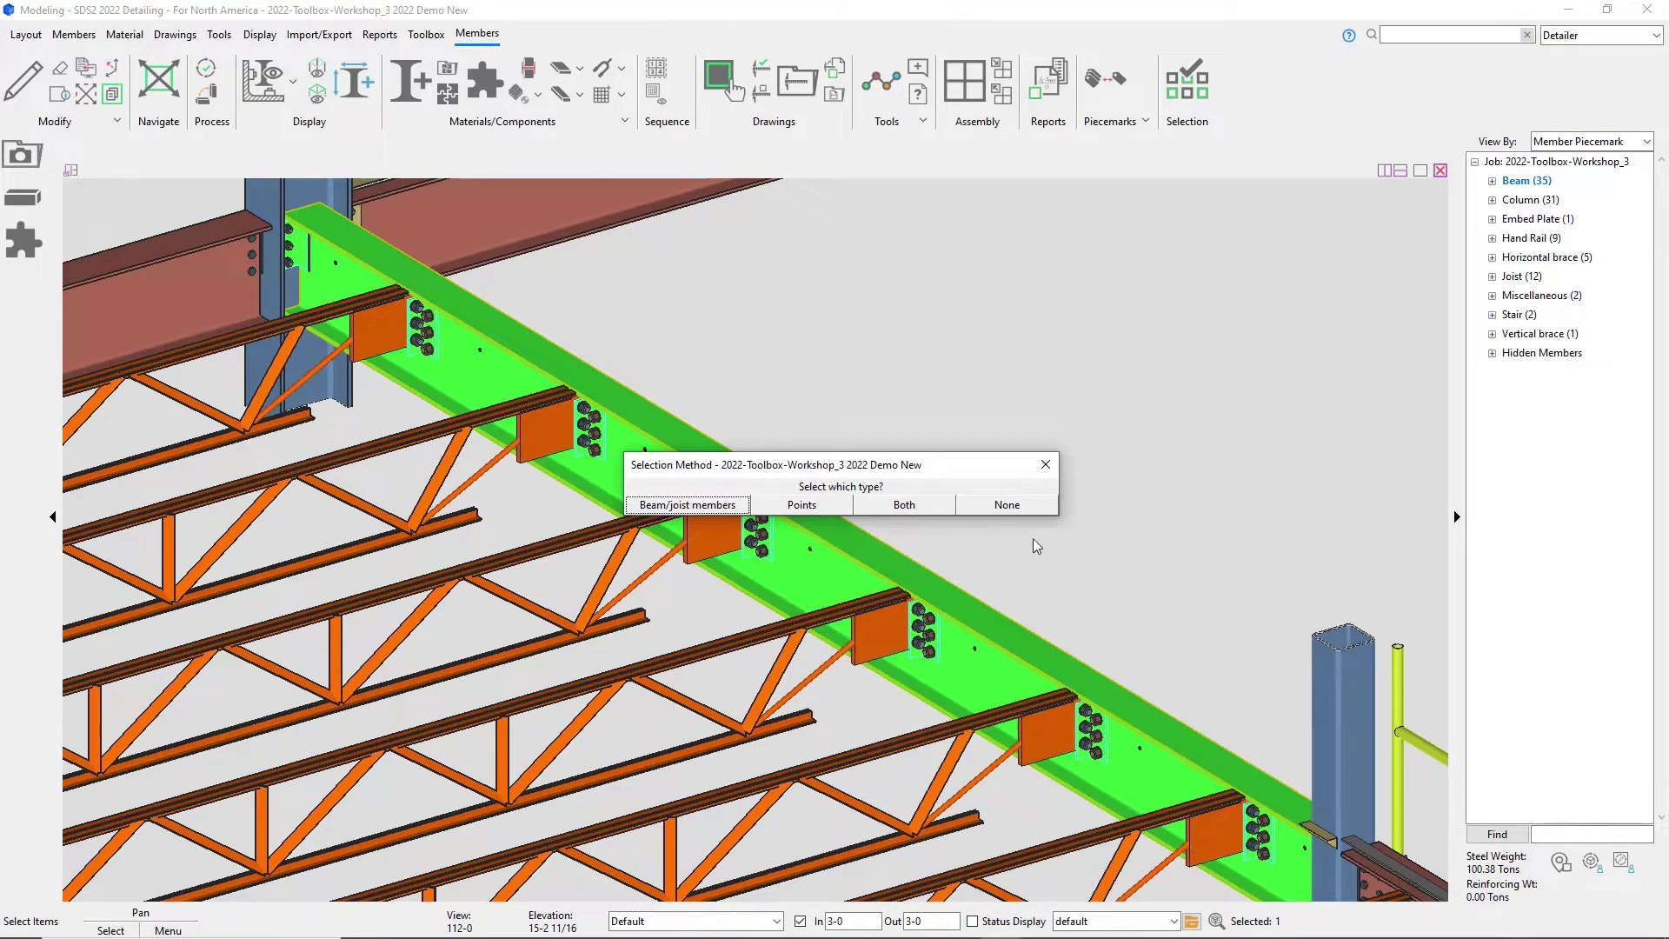
{"action": "left_click", "coordinate": [1011, 506]}
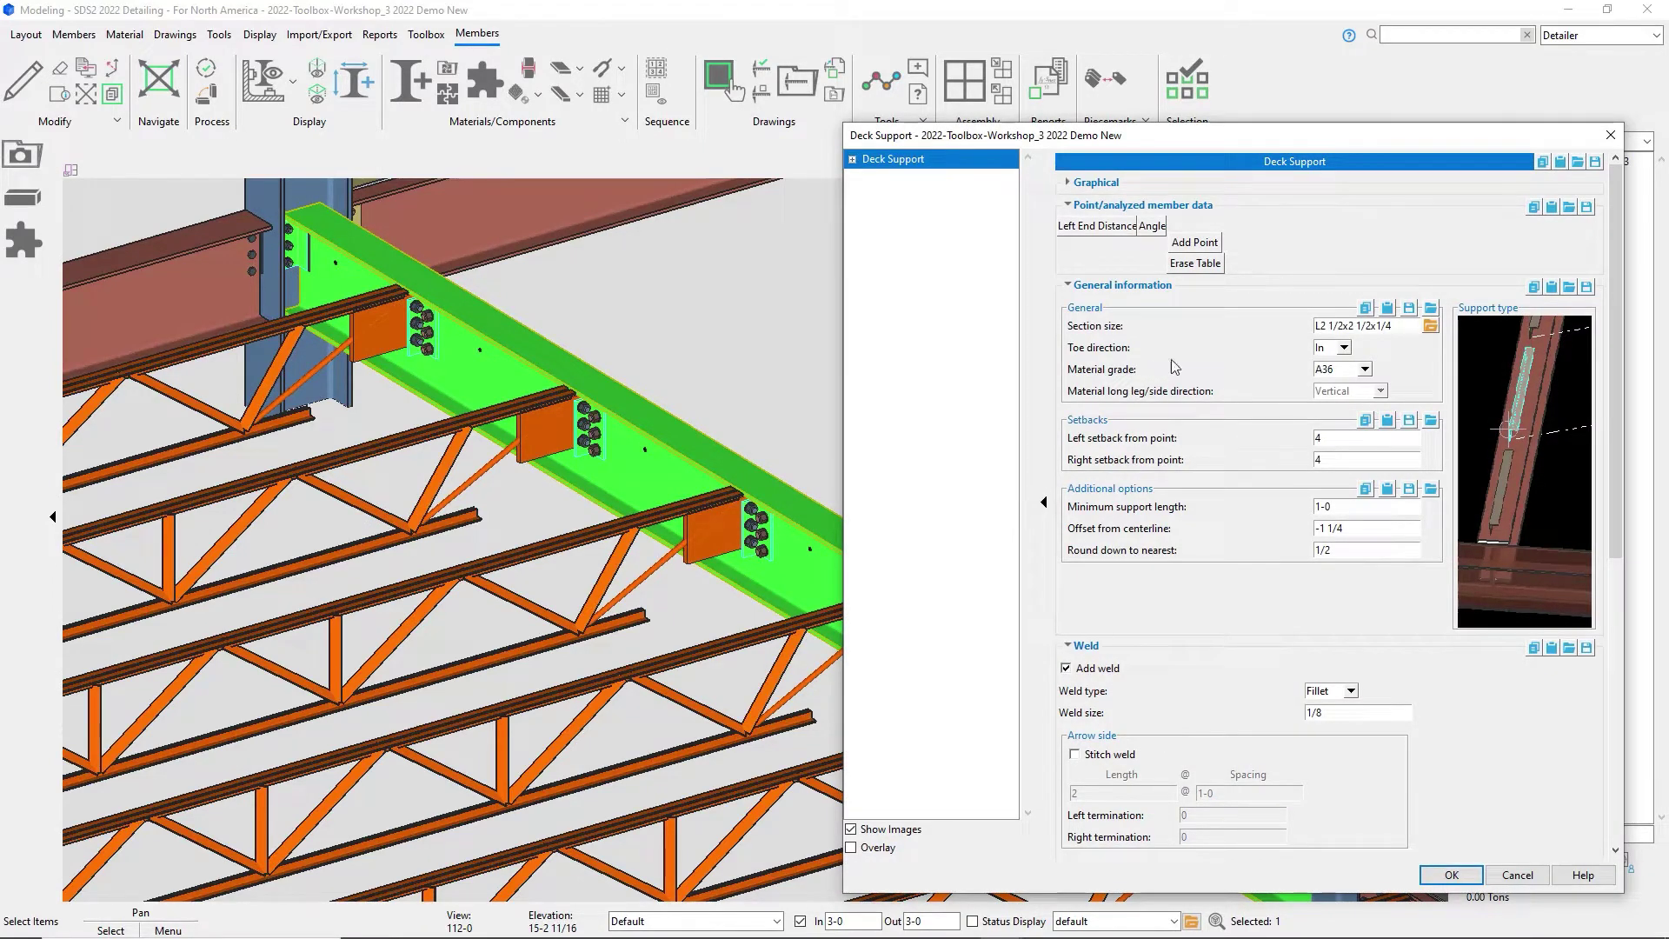
- Keep the L2 1/2x2 1/2x1/4 section, set the deck support's toe direction to Out and create it
{"action": "left_click", "coordinate": [1431, 326]}
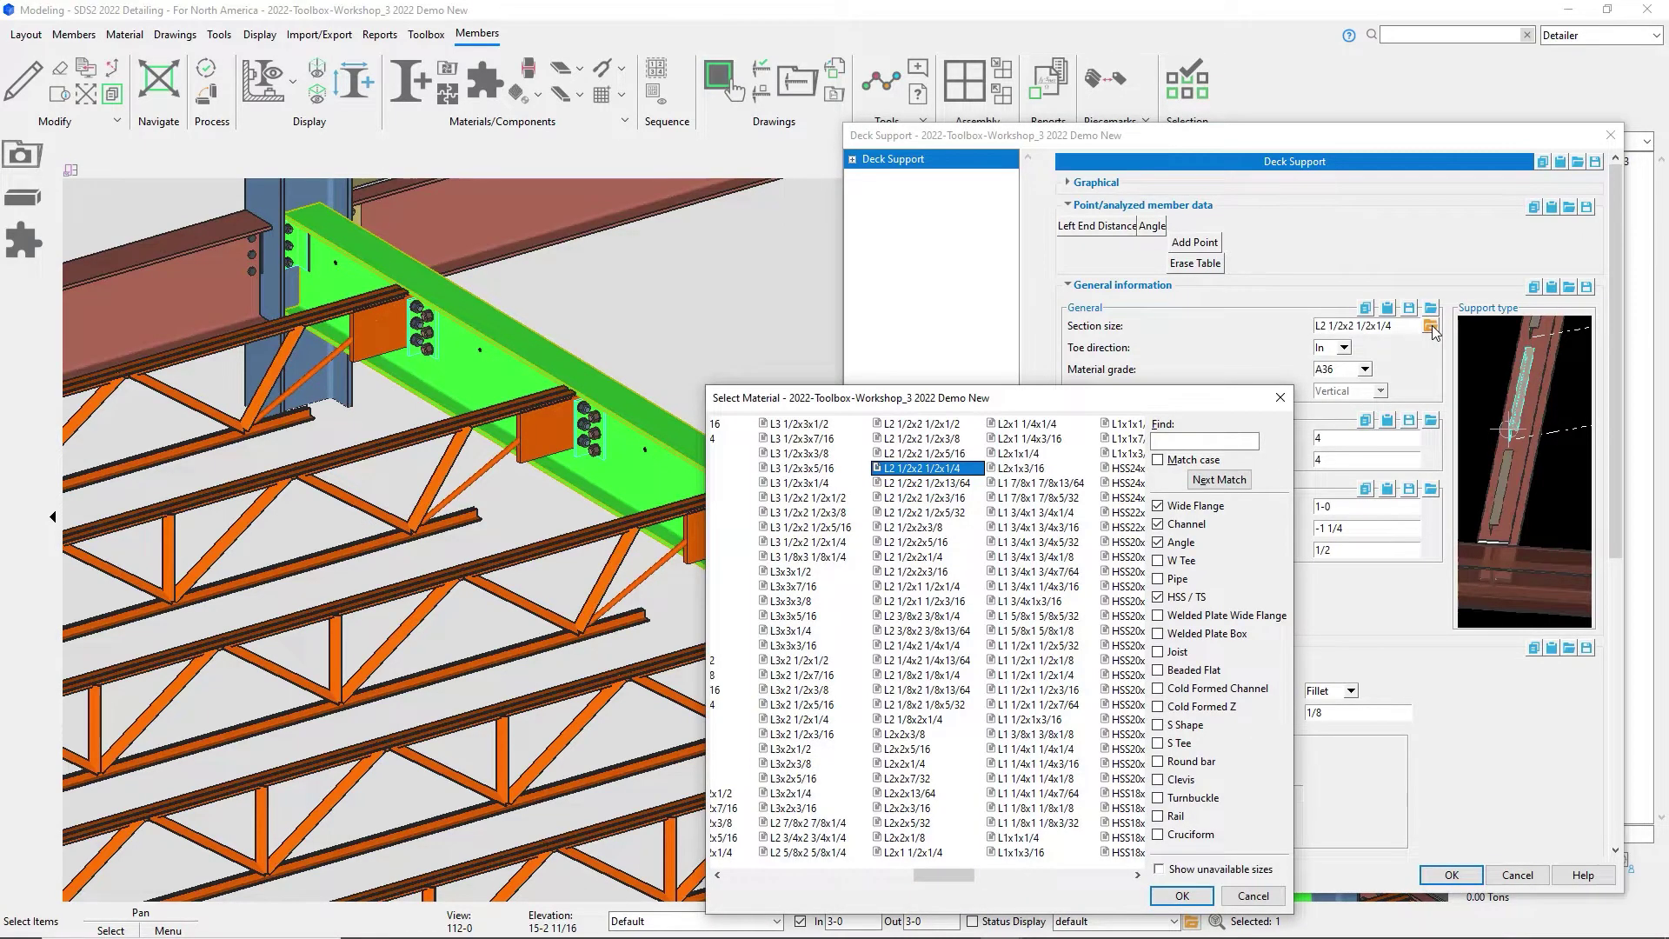
{"action": "left_click", "coordinate": [1191, 901]}
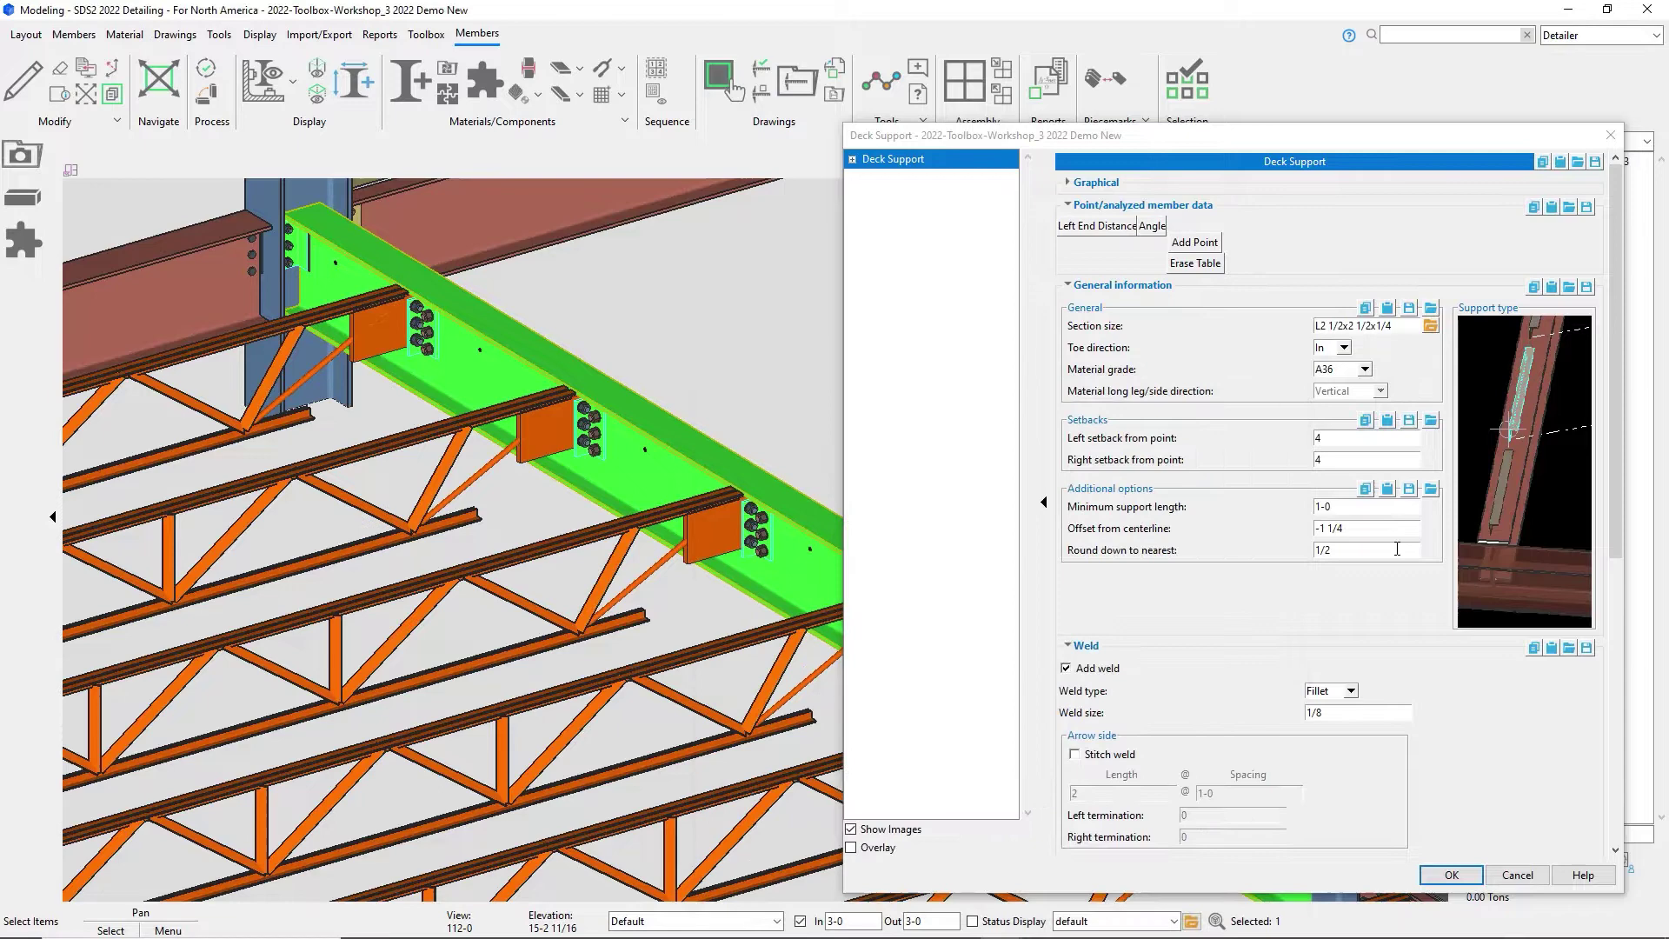
{"action": "left_click", "coordinate": [1344, 348]}
{"action": "left_click", "coordinate": [1329, 381]}
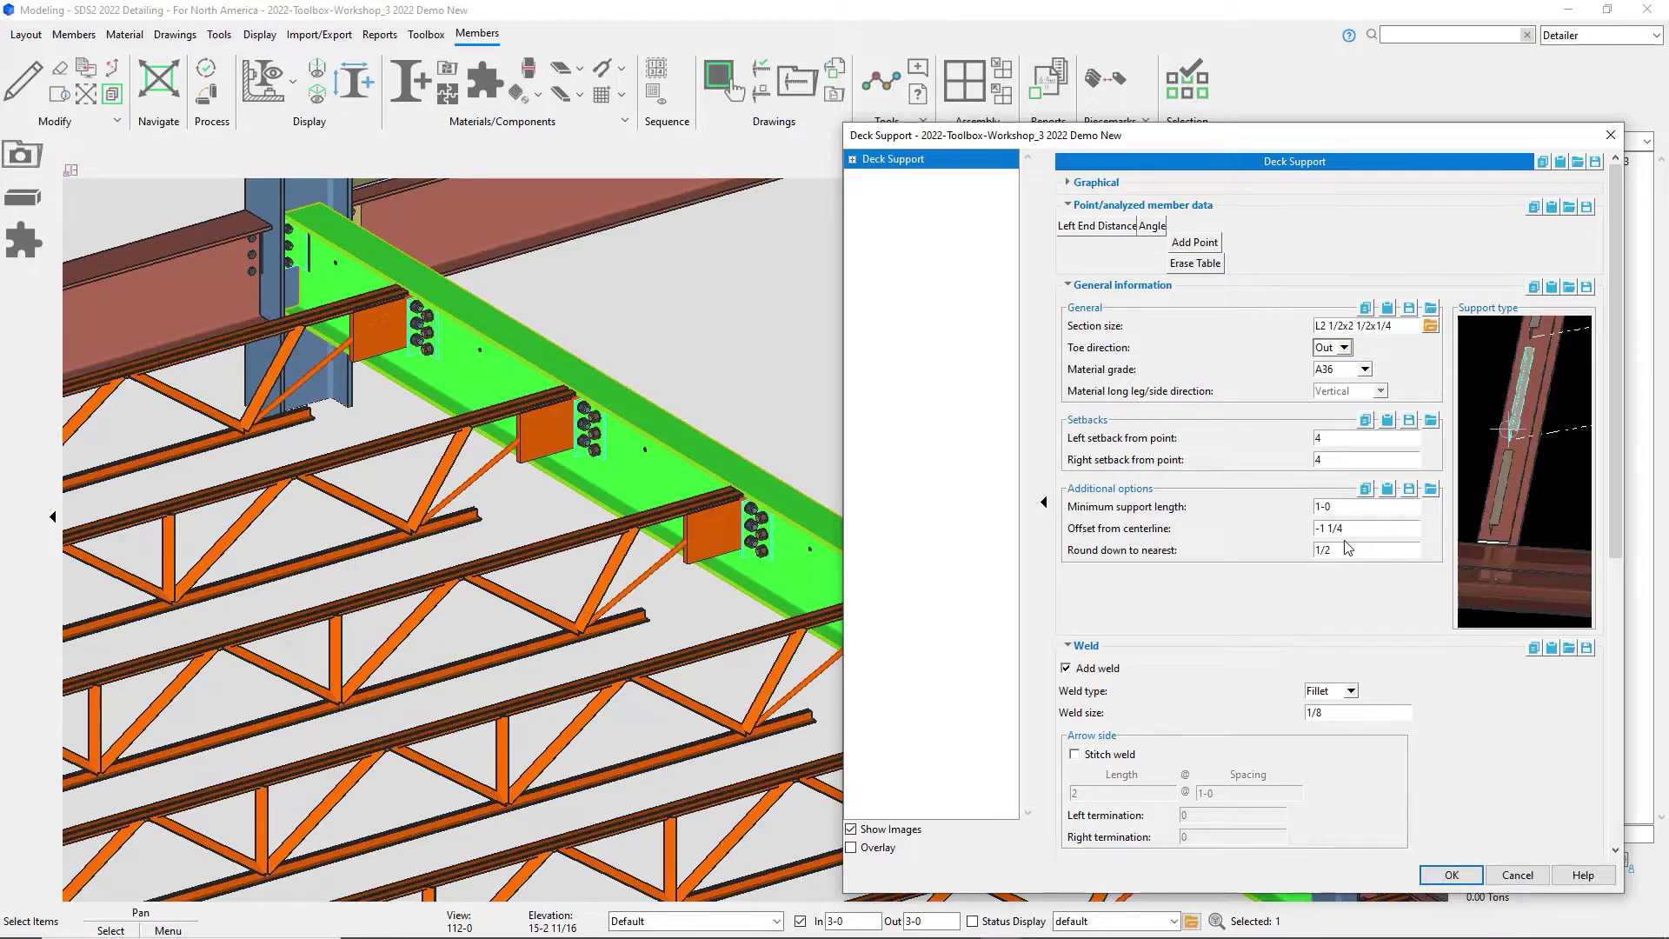
{"action": "left_click_drag", "start_coordinate": [1615, 547], "coordinate": [1651, 837]}
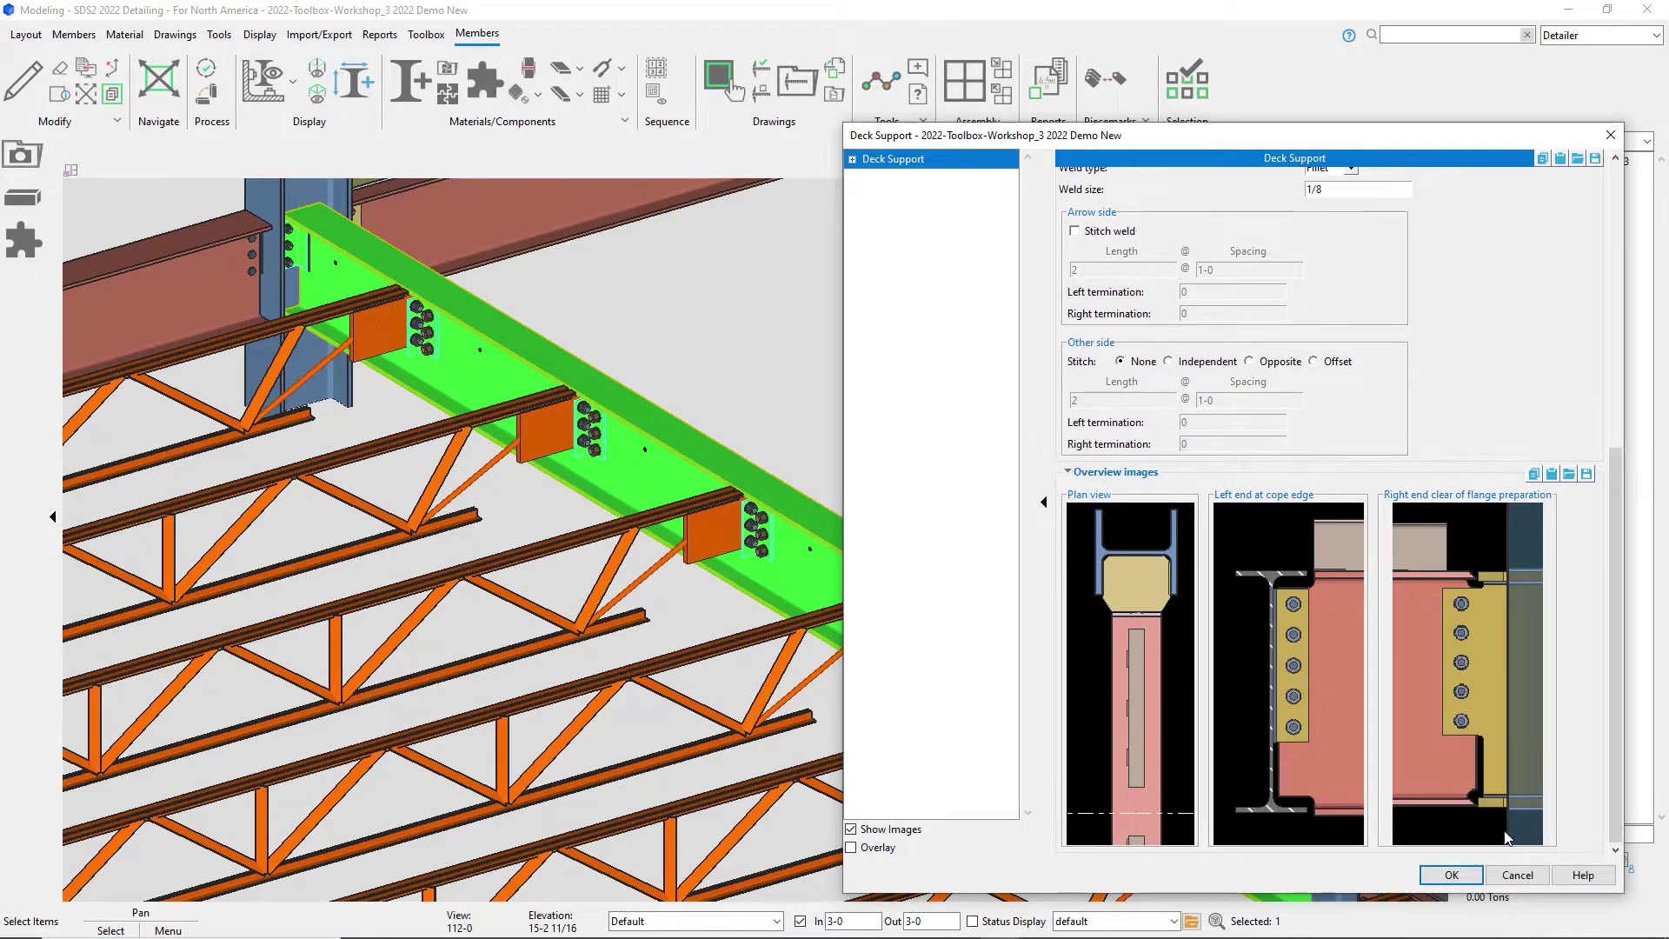
{"action": "left_click", "coordinate": [1455, 876]}
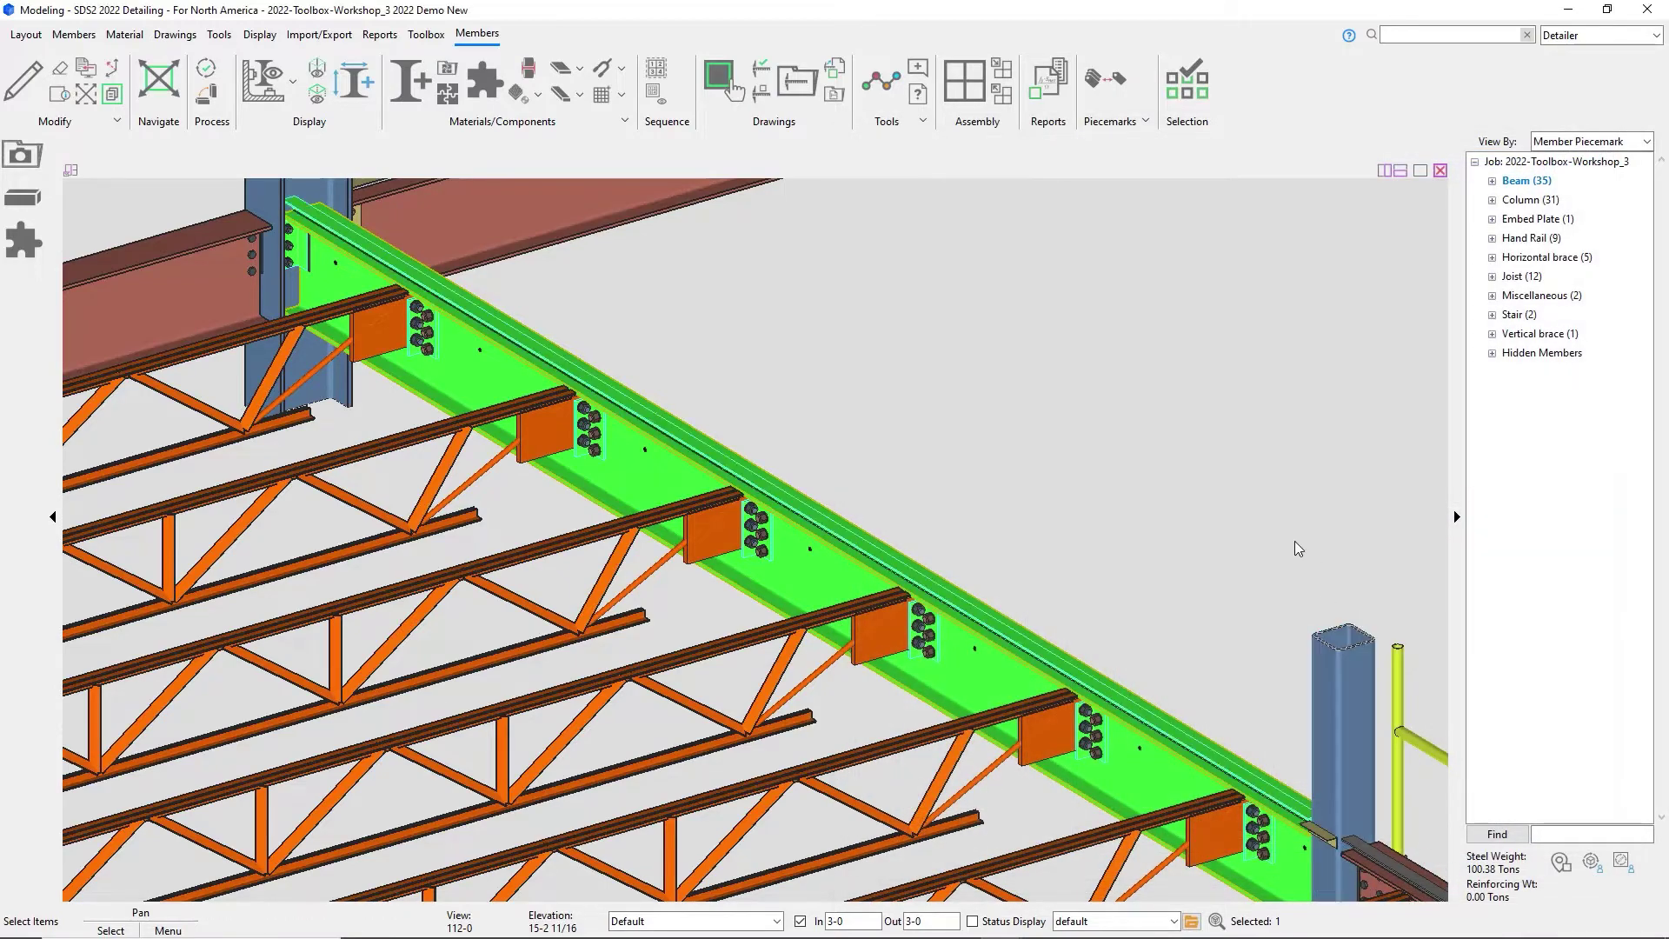
- Inspect the new deck support angle and measure its offset from the beam's centerline in plan view
{"action": "scroll", "coordinate": [965, 624], "scroll_direction": "up", "scroll_amount": 1}
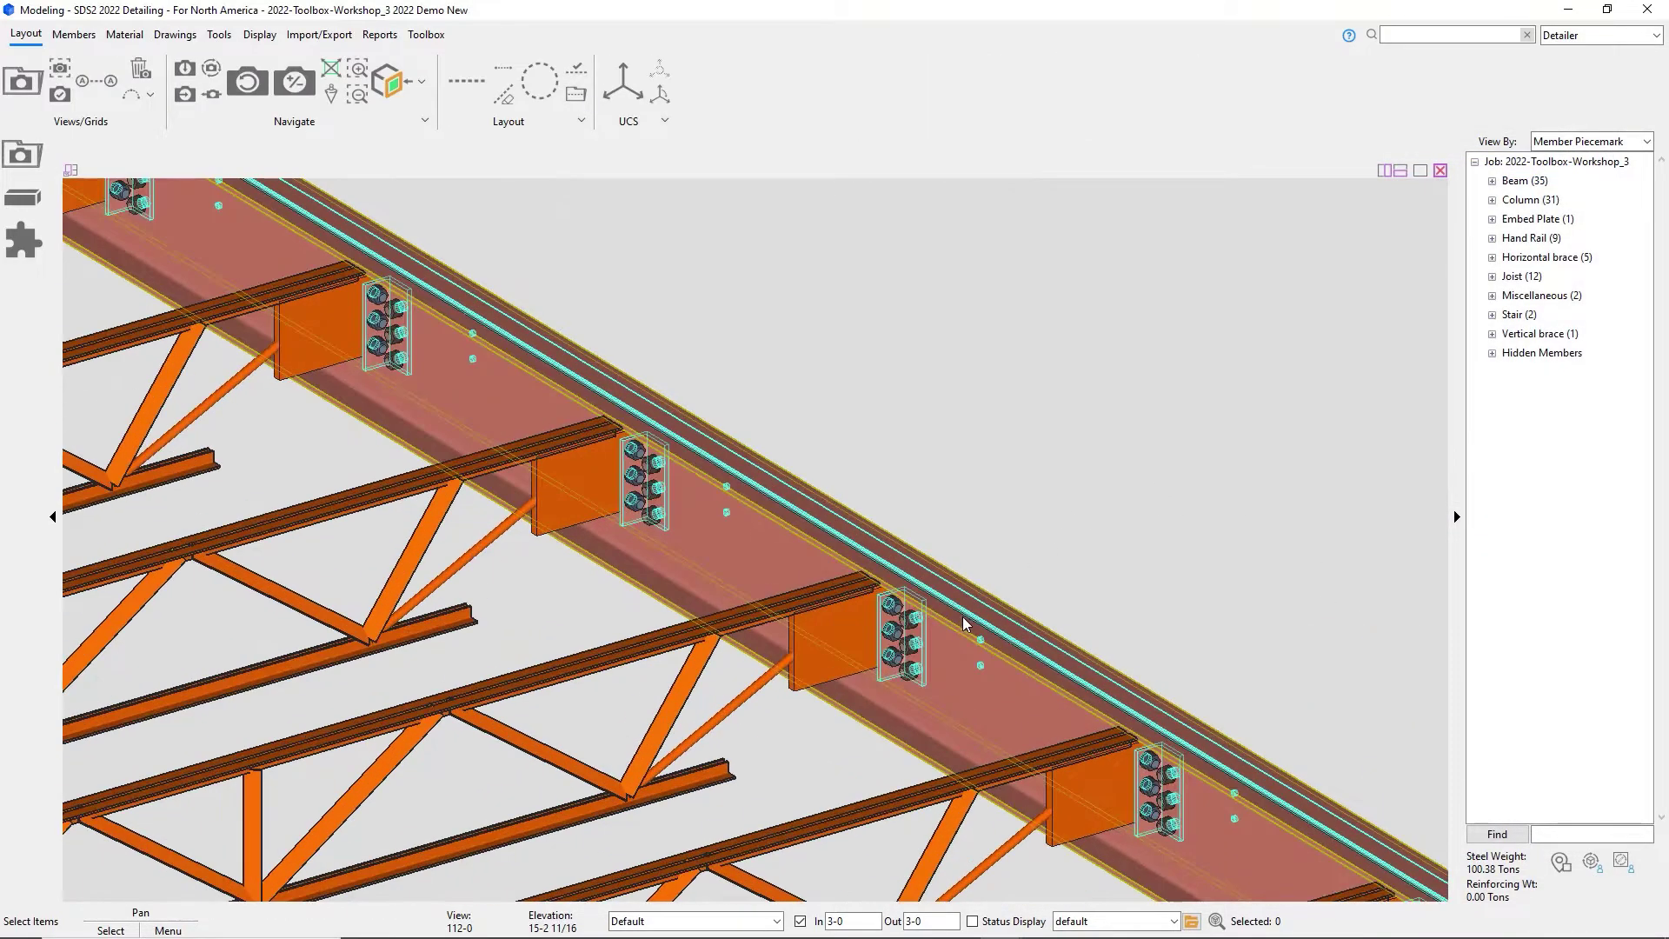
{"action": "middle_click_drag", "start_coordinate": [977, 633], "coordinate": [943, 588], "text": "shift"}
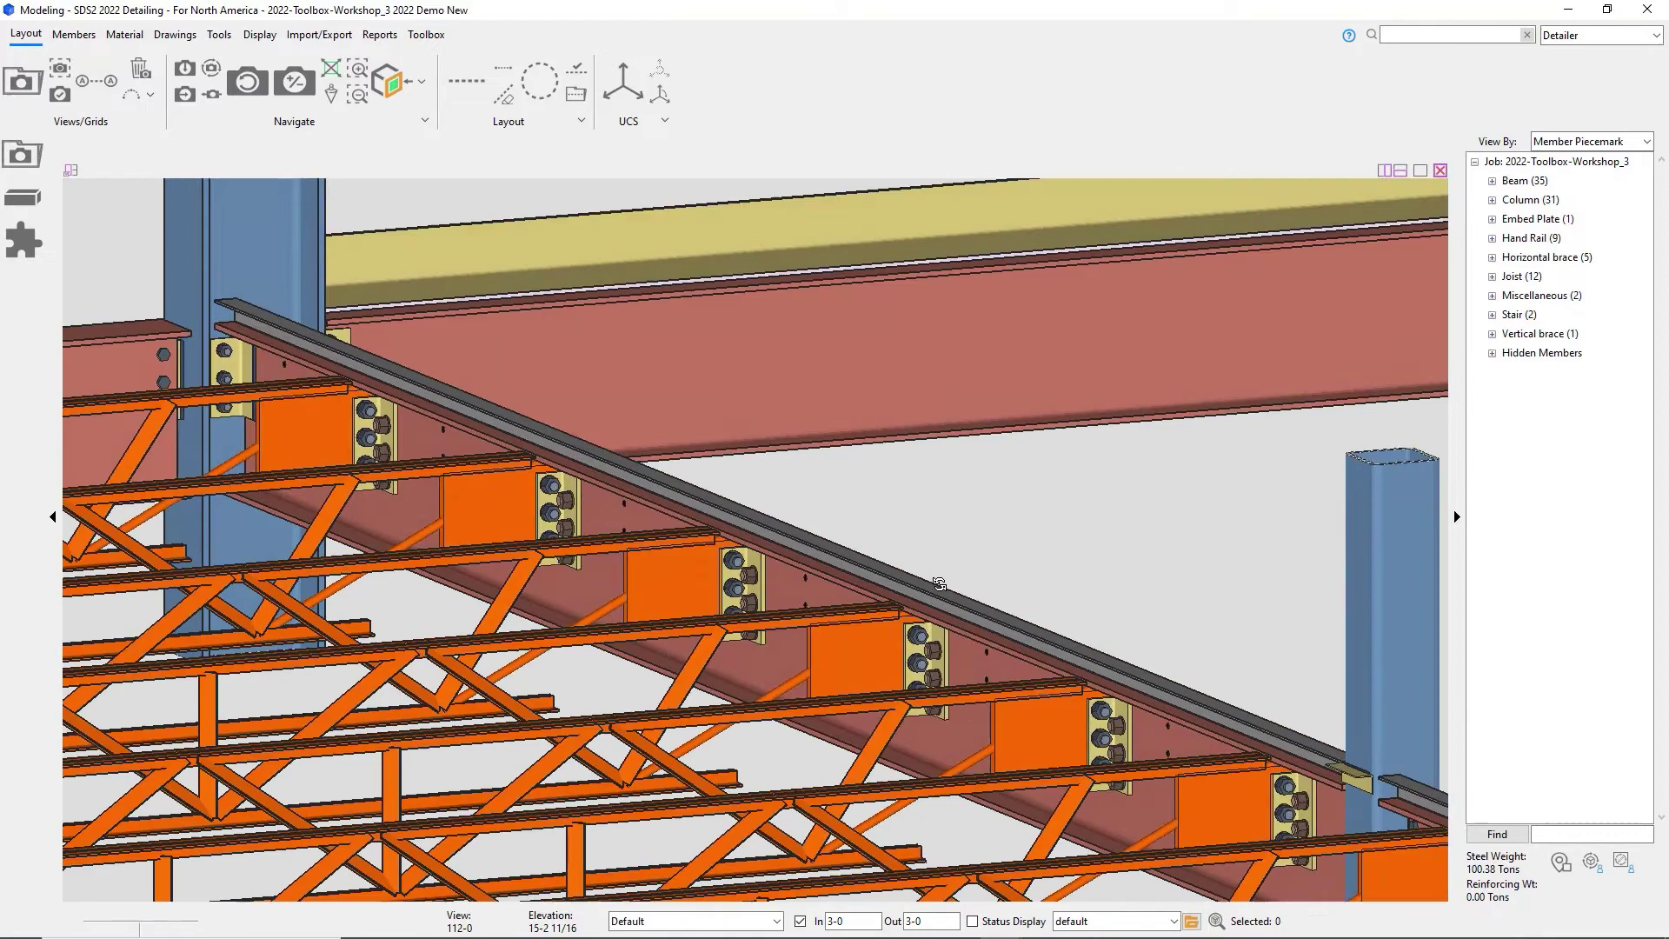
{"action": "scroll", "coordinate": [955, 624], "scroll_direction": "up", "scroll_amount": 2}
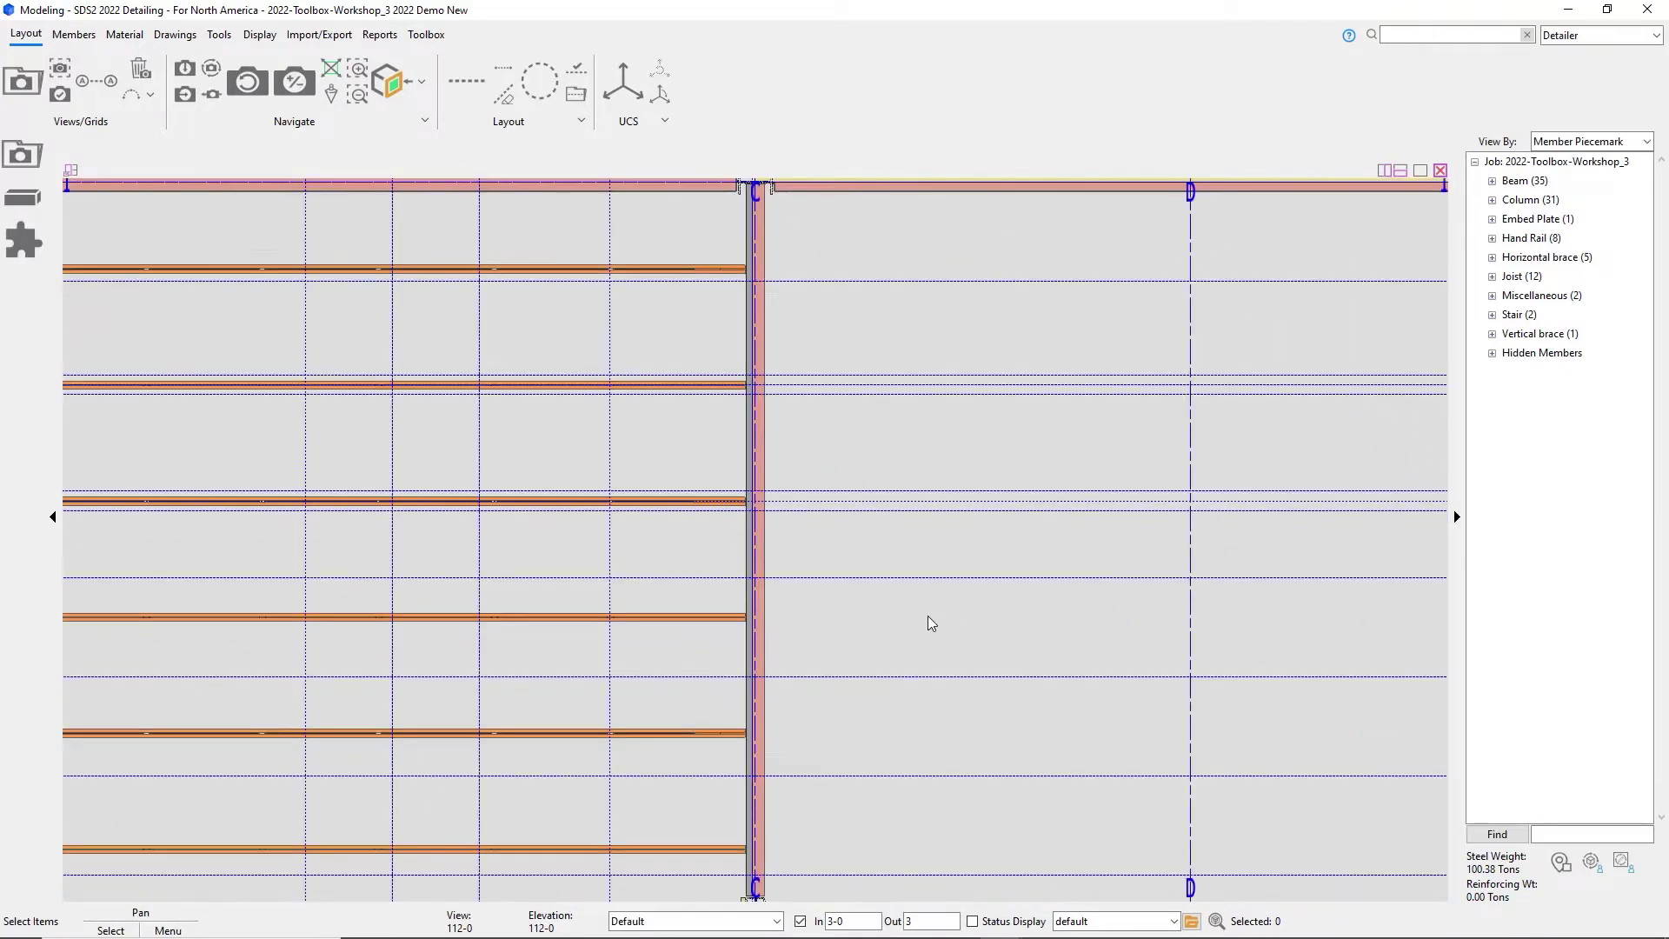
{"action": "scroll", "coordinate": [699, 502], "scroll_direction": "up", "scroll_amount": 5}
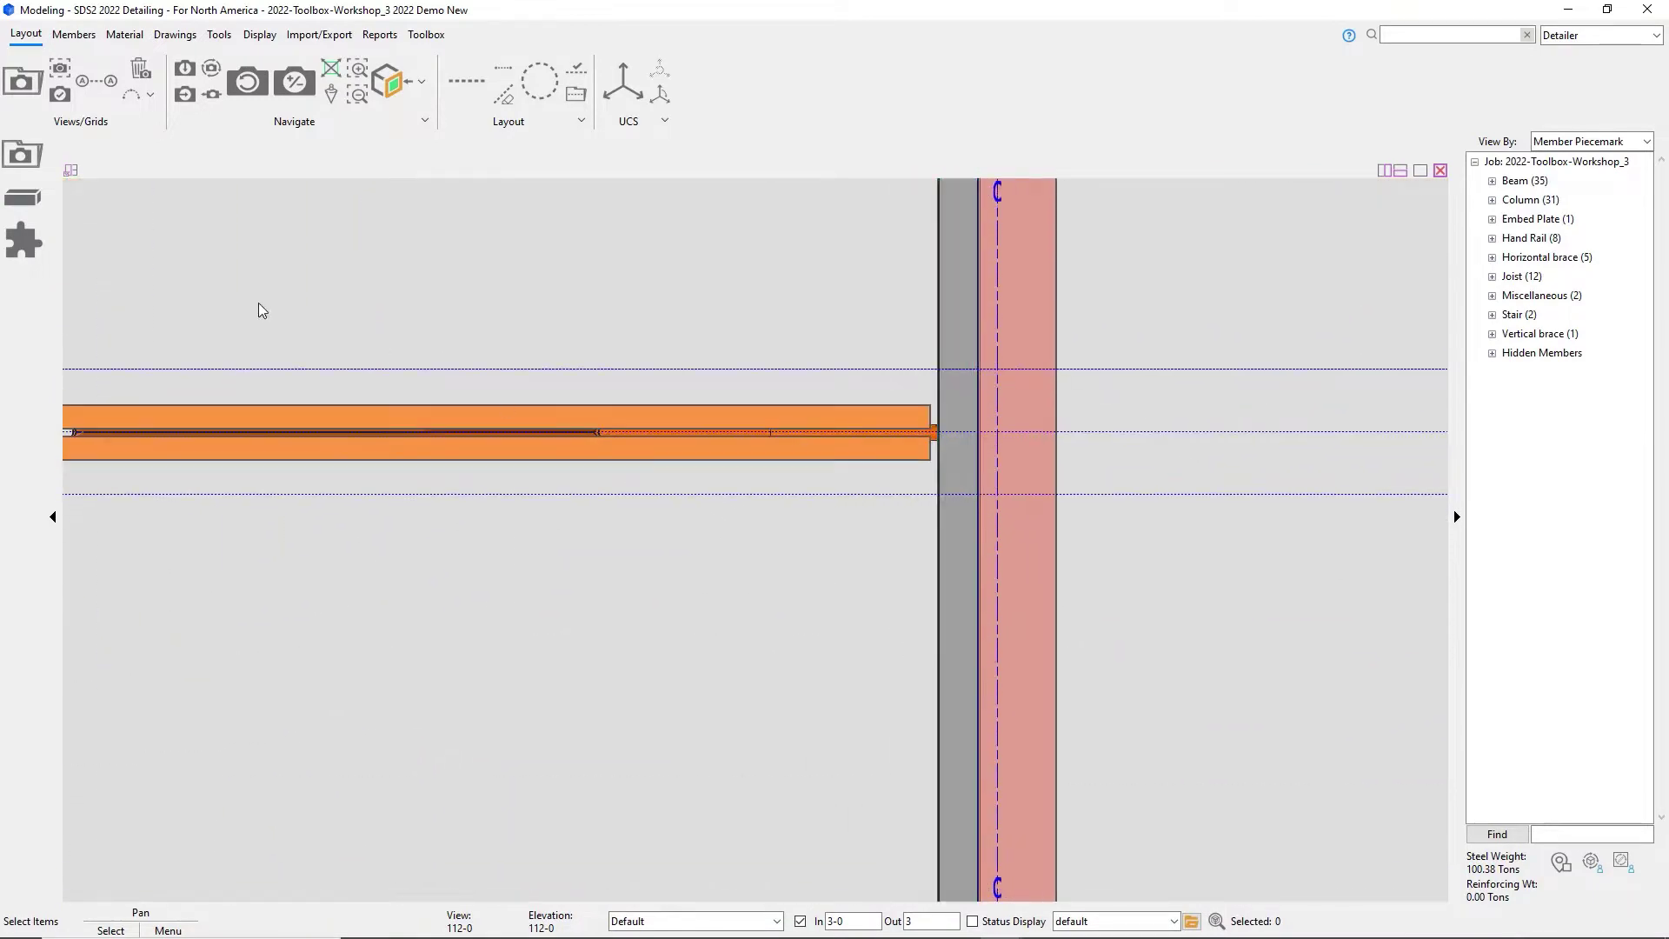
{"action": "left_click", "coordinate": [219, 34]}
{"action": "left_click", "coordinate": [150, 84]}
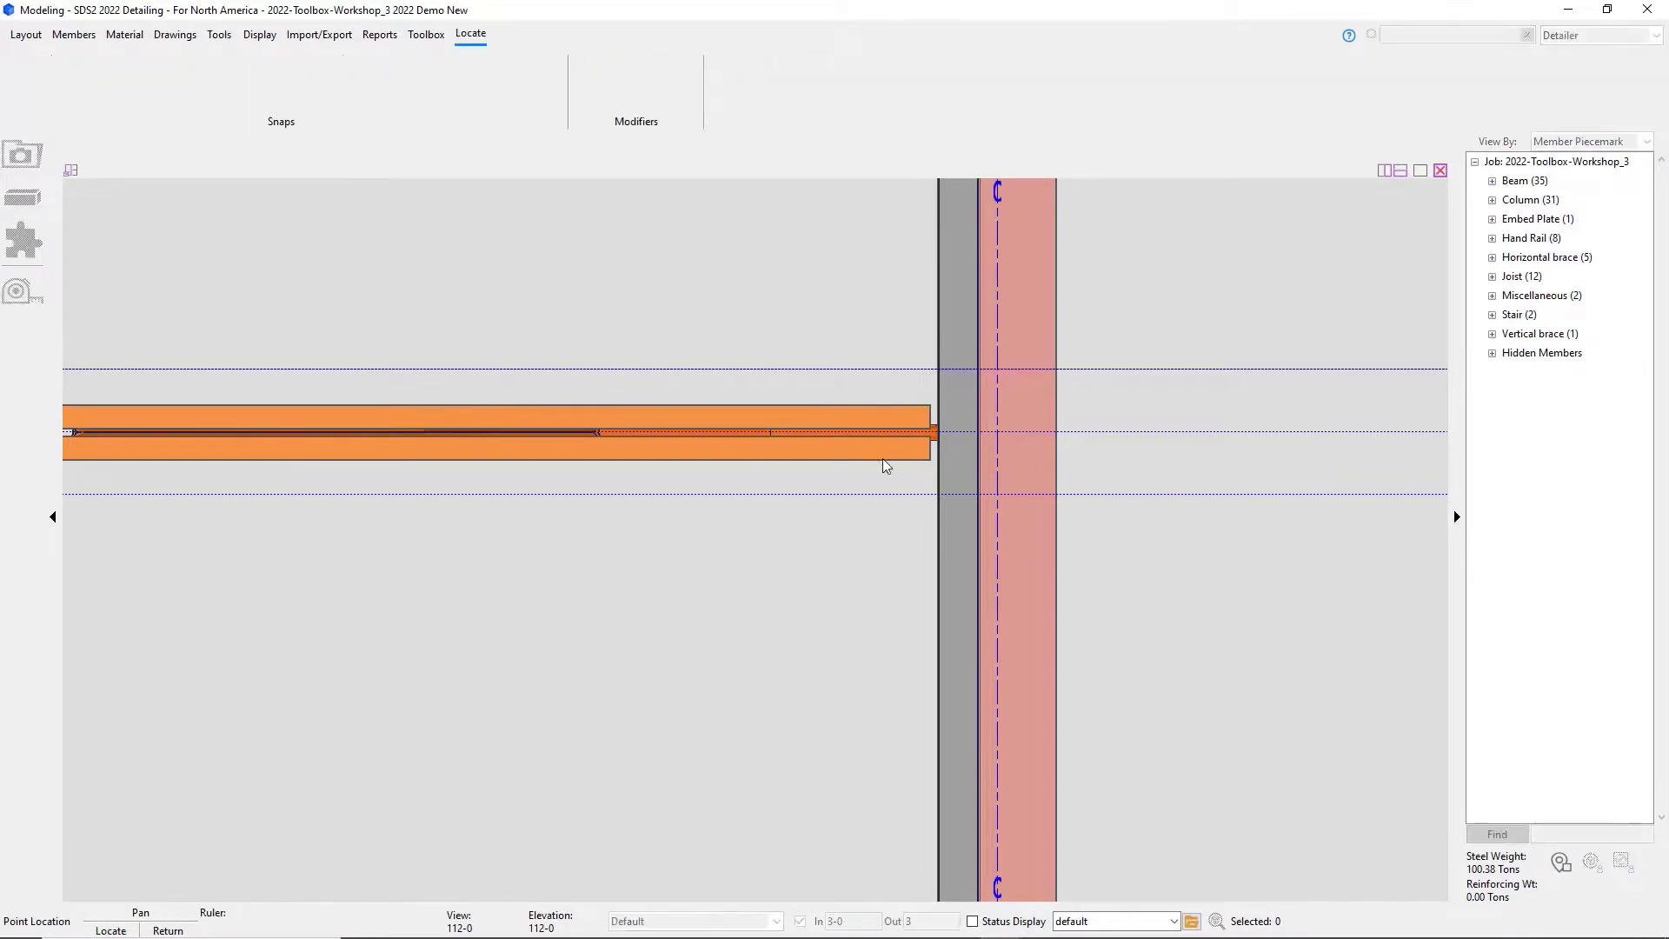
{"action": "left_click", "coordinate": [974, 433]}
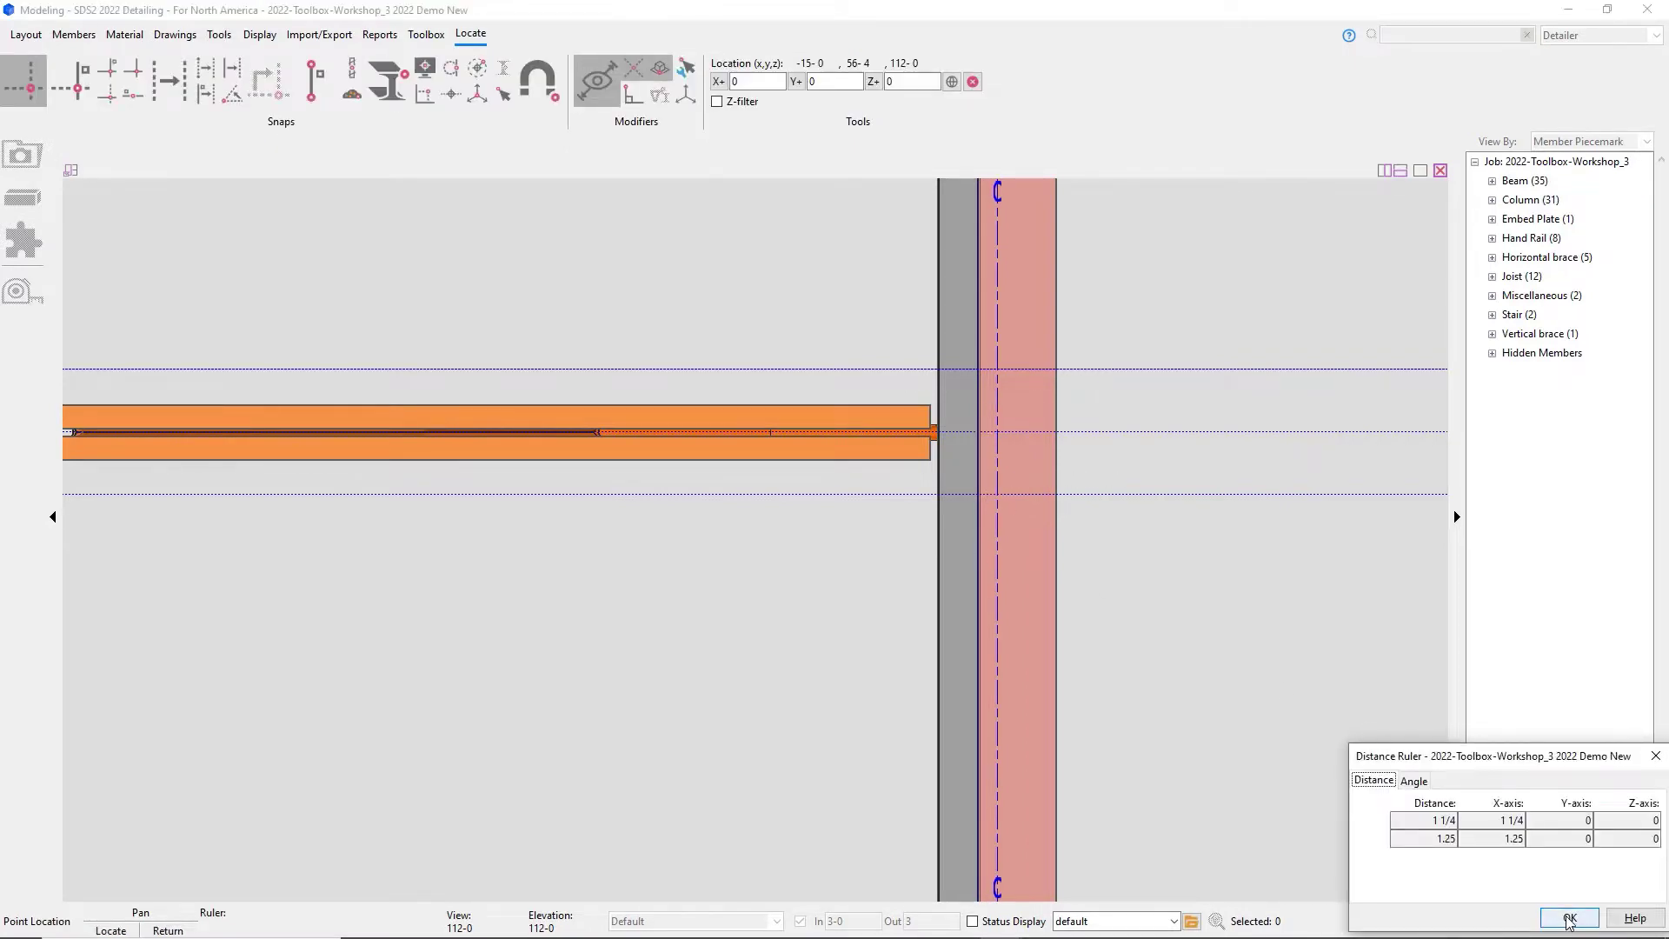
{"action": "left_click", "coordinate": [1569, 919]}
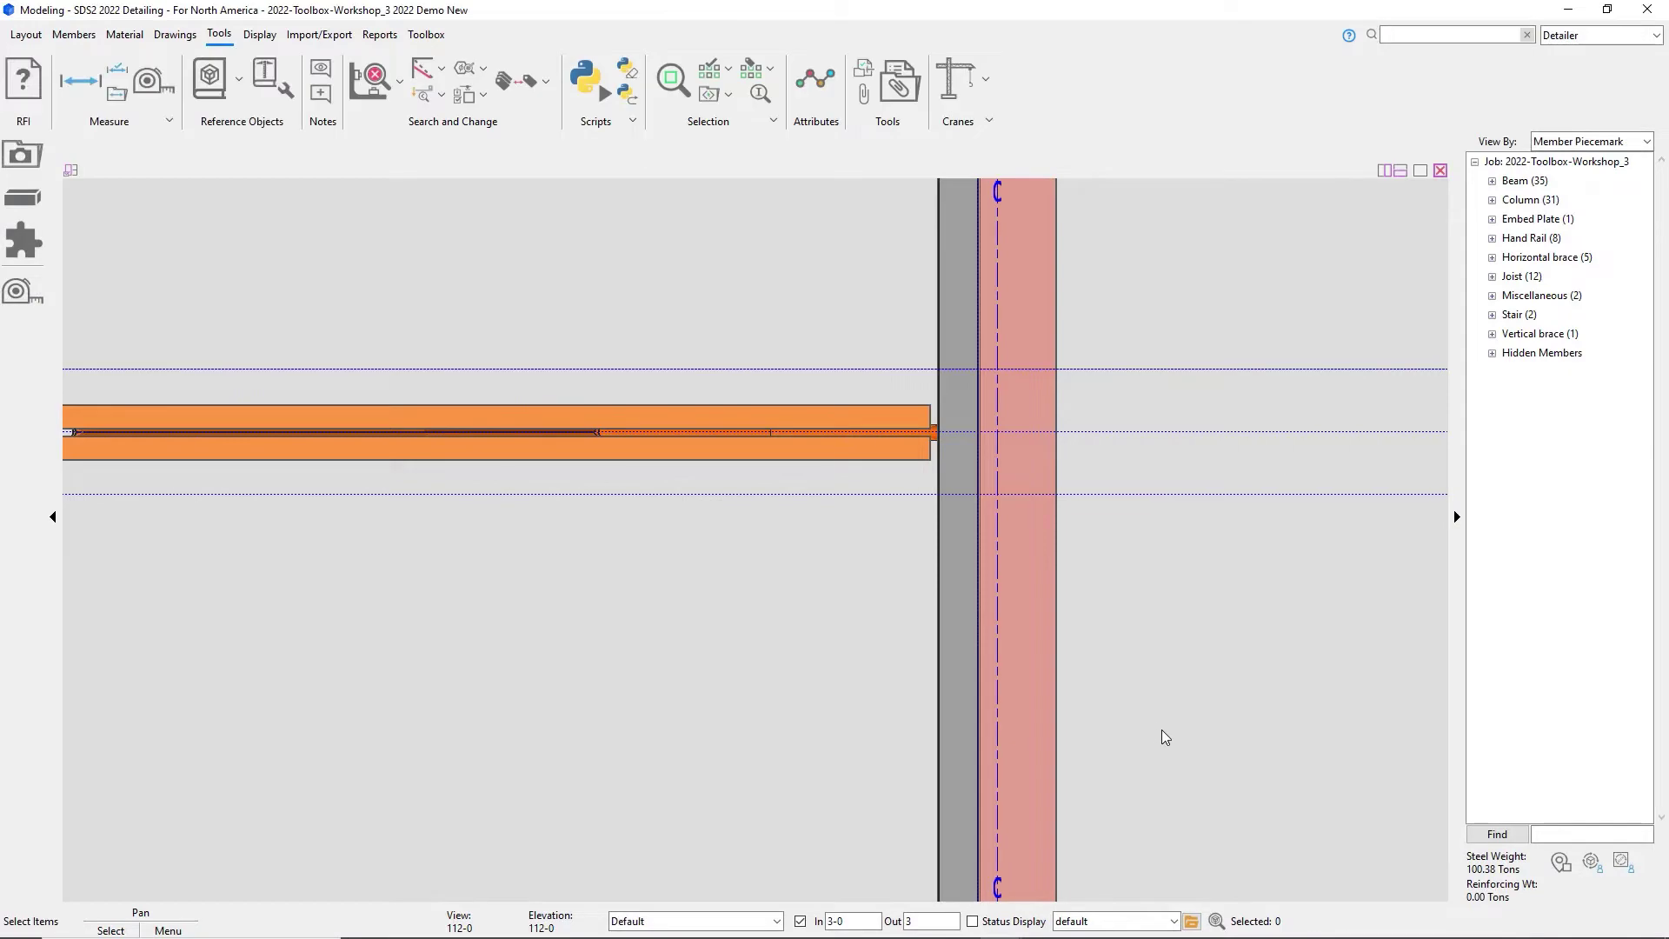
- Add a Deck Support component to the beam at the joists' opposite end, with Beam/joist members as the selection method
{"action": "scroll", "coordinate": [1125, 726], "scroll_direction": "down", "scroll_amount": 2}
{"action": "middle_click_drag", "start_coordinate": [1054, 756], "coordinate": [966, 374]}
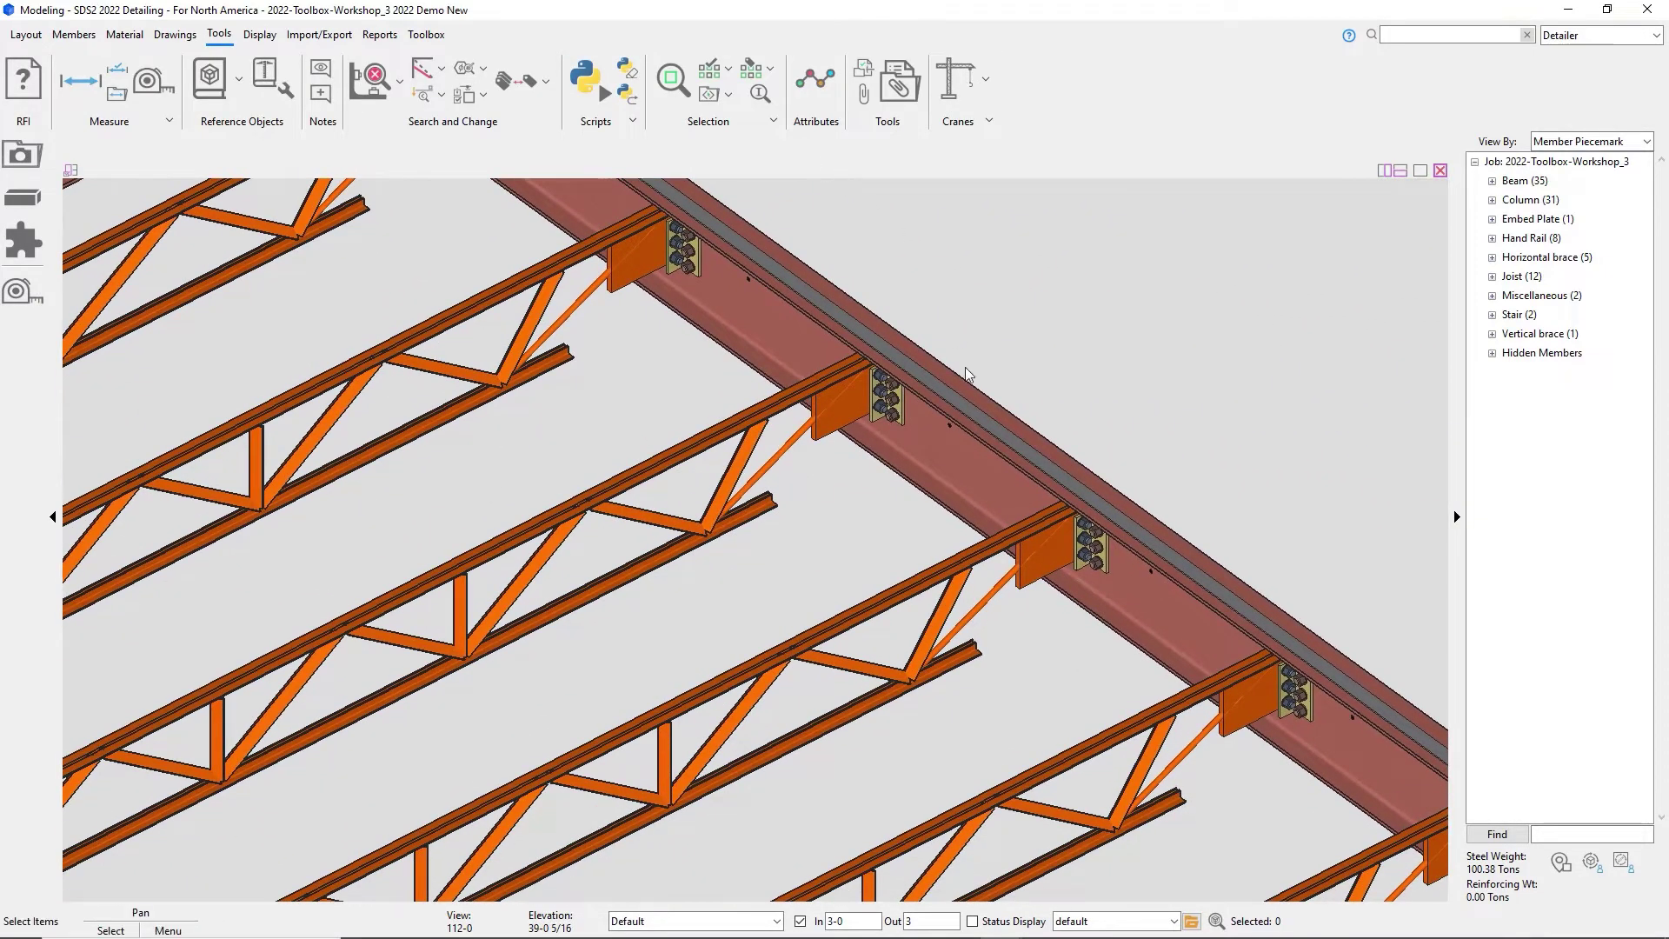
{"action": "scroll", "coordinate": [966, 373], "scroll_direction": "down", "scroll_amount": 5}
{"action": "middle_click_drag", "start_coordinate": [557, 831], "coordinate": [325, 812]}
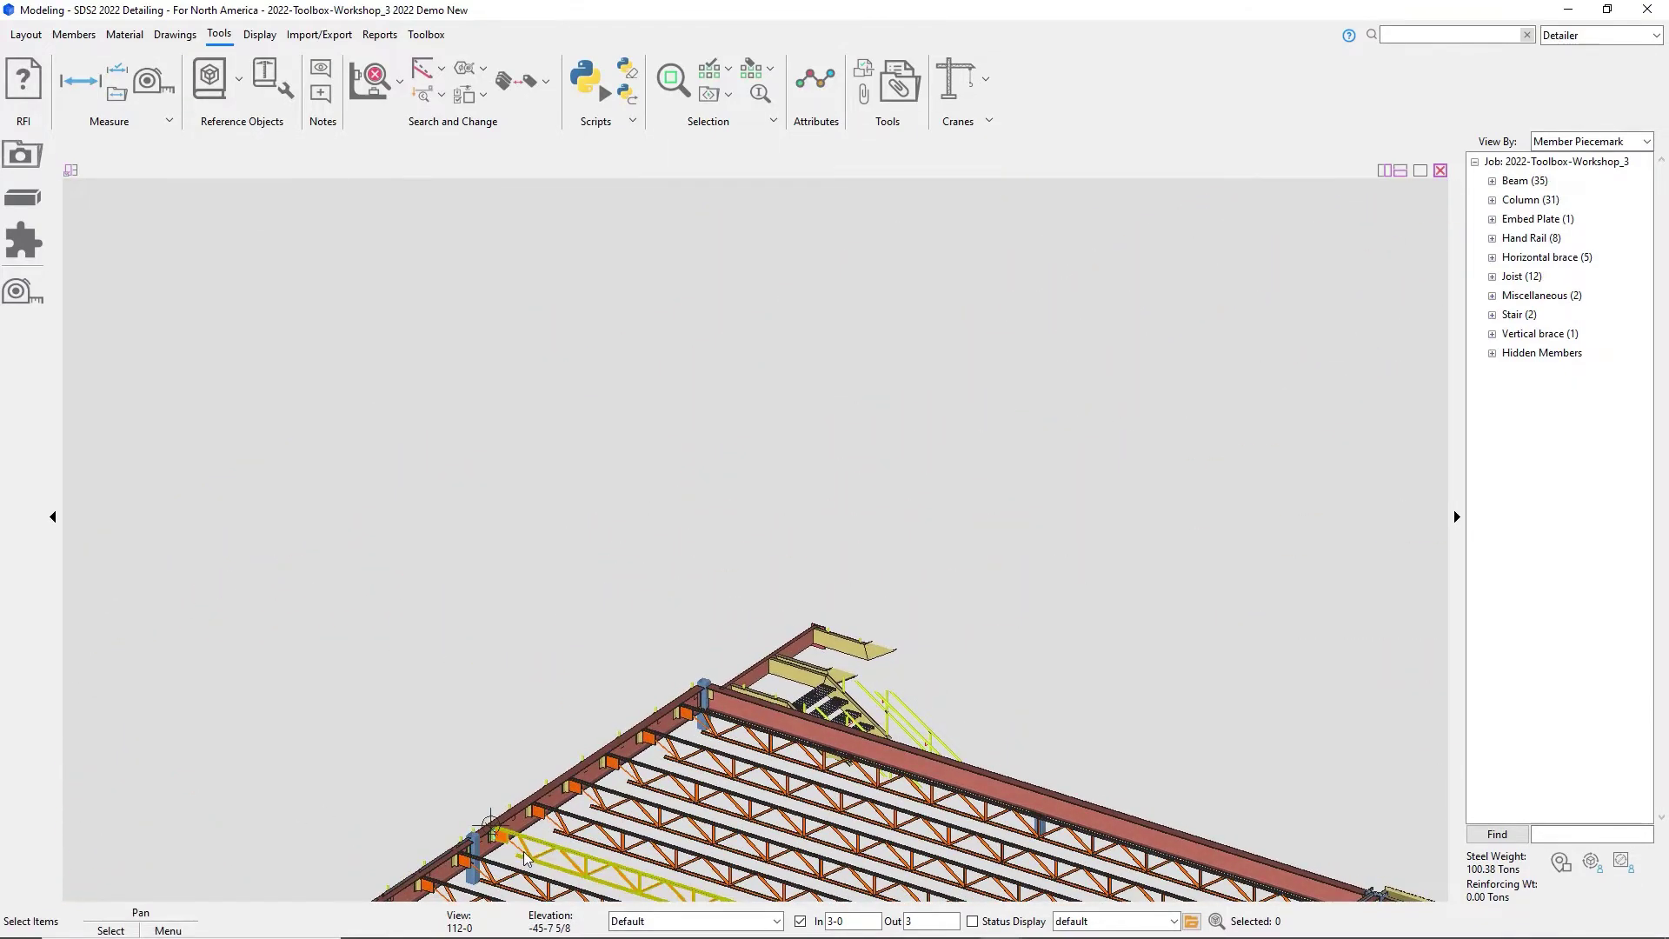
{"action": "scroll", "coordinate": [526, 859], "scroll_direction": "up", "scroll_amount": 8}
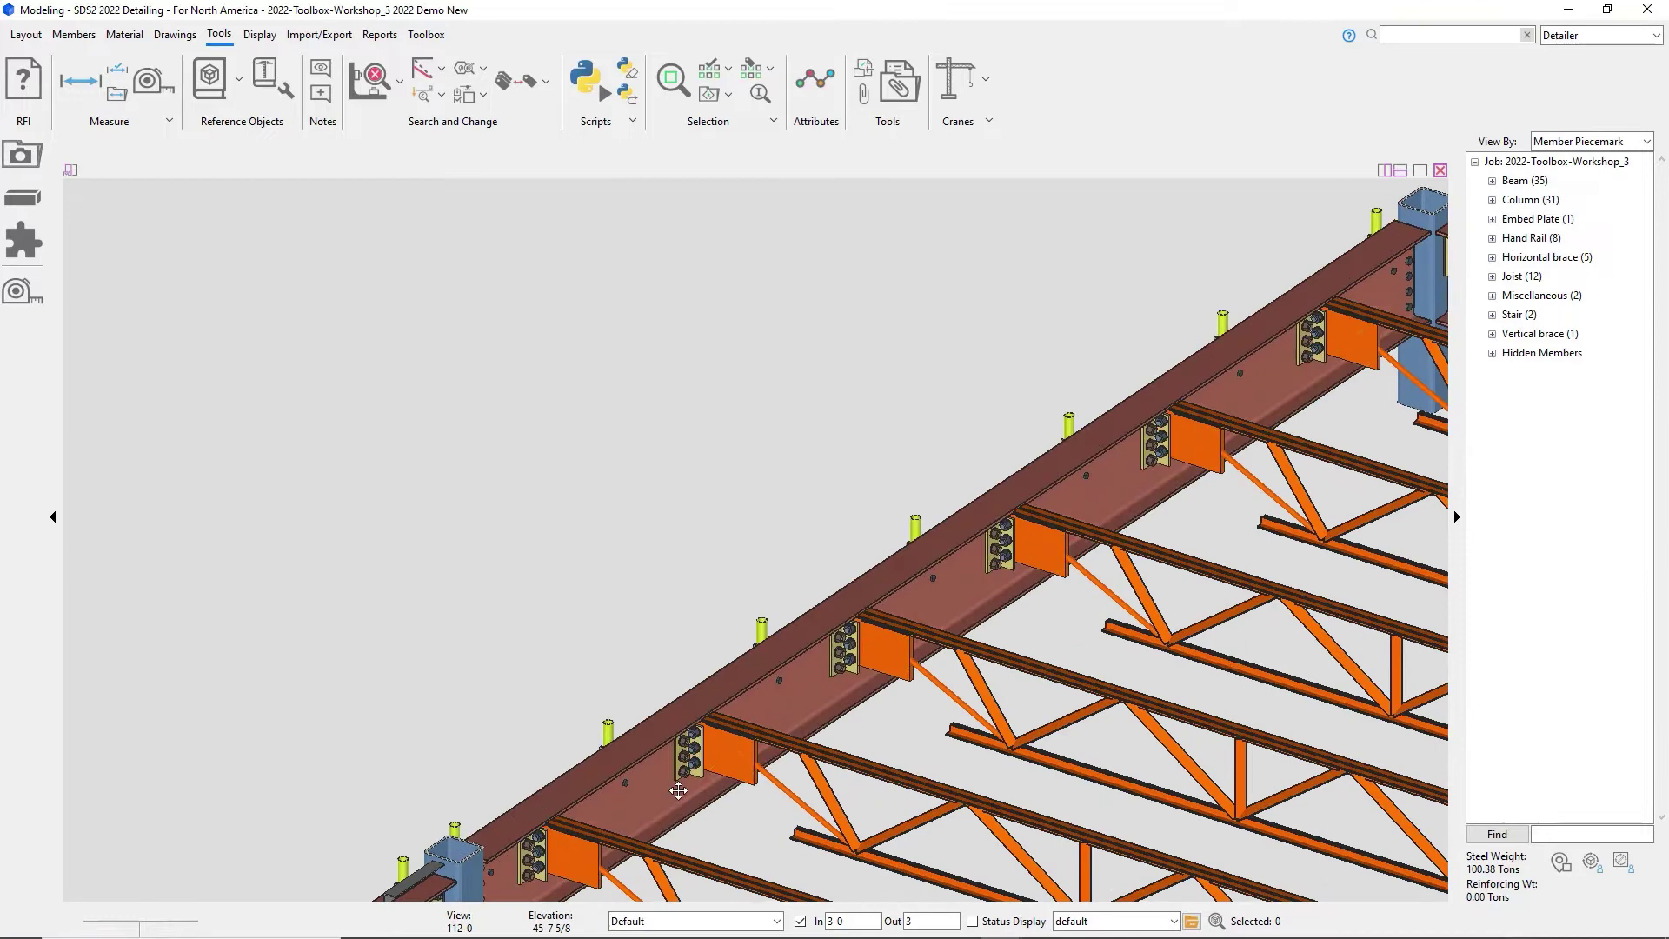
{"action": "middle_click_drag", "start_coordinate": [678, 790], "coordinate": [448, 737]}
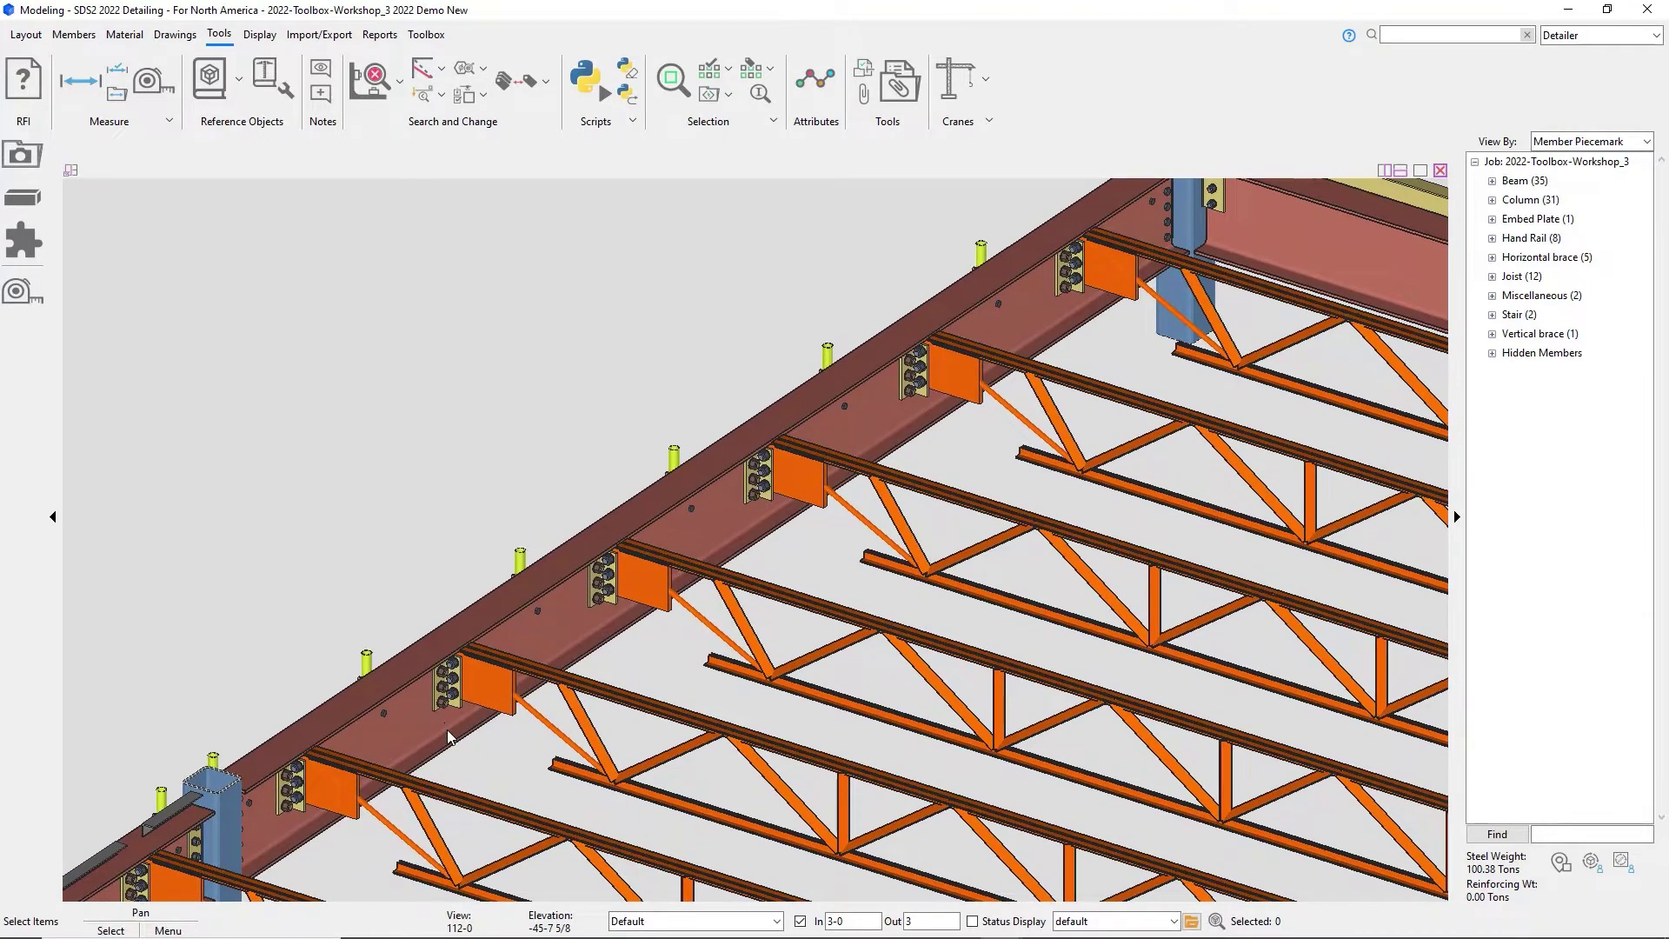
{"action": "left_click", "coordinate": [448, 737]}
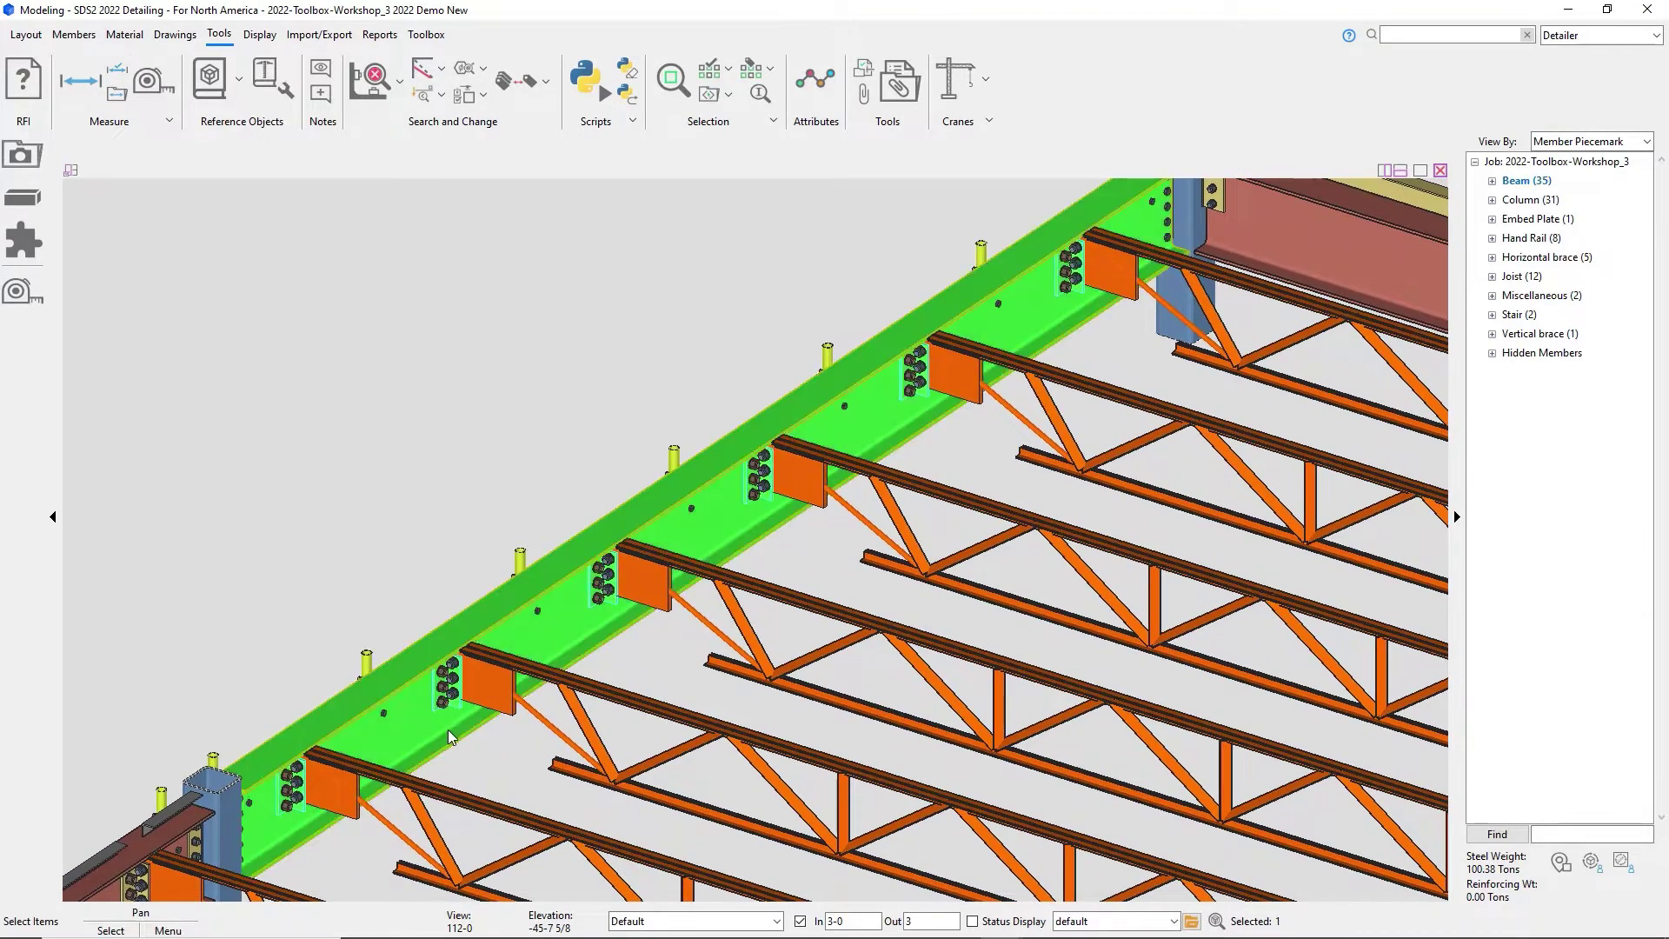
{"action": "left_click", "coordinate": [24, 236]}
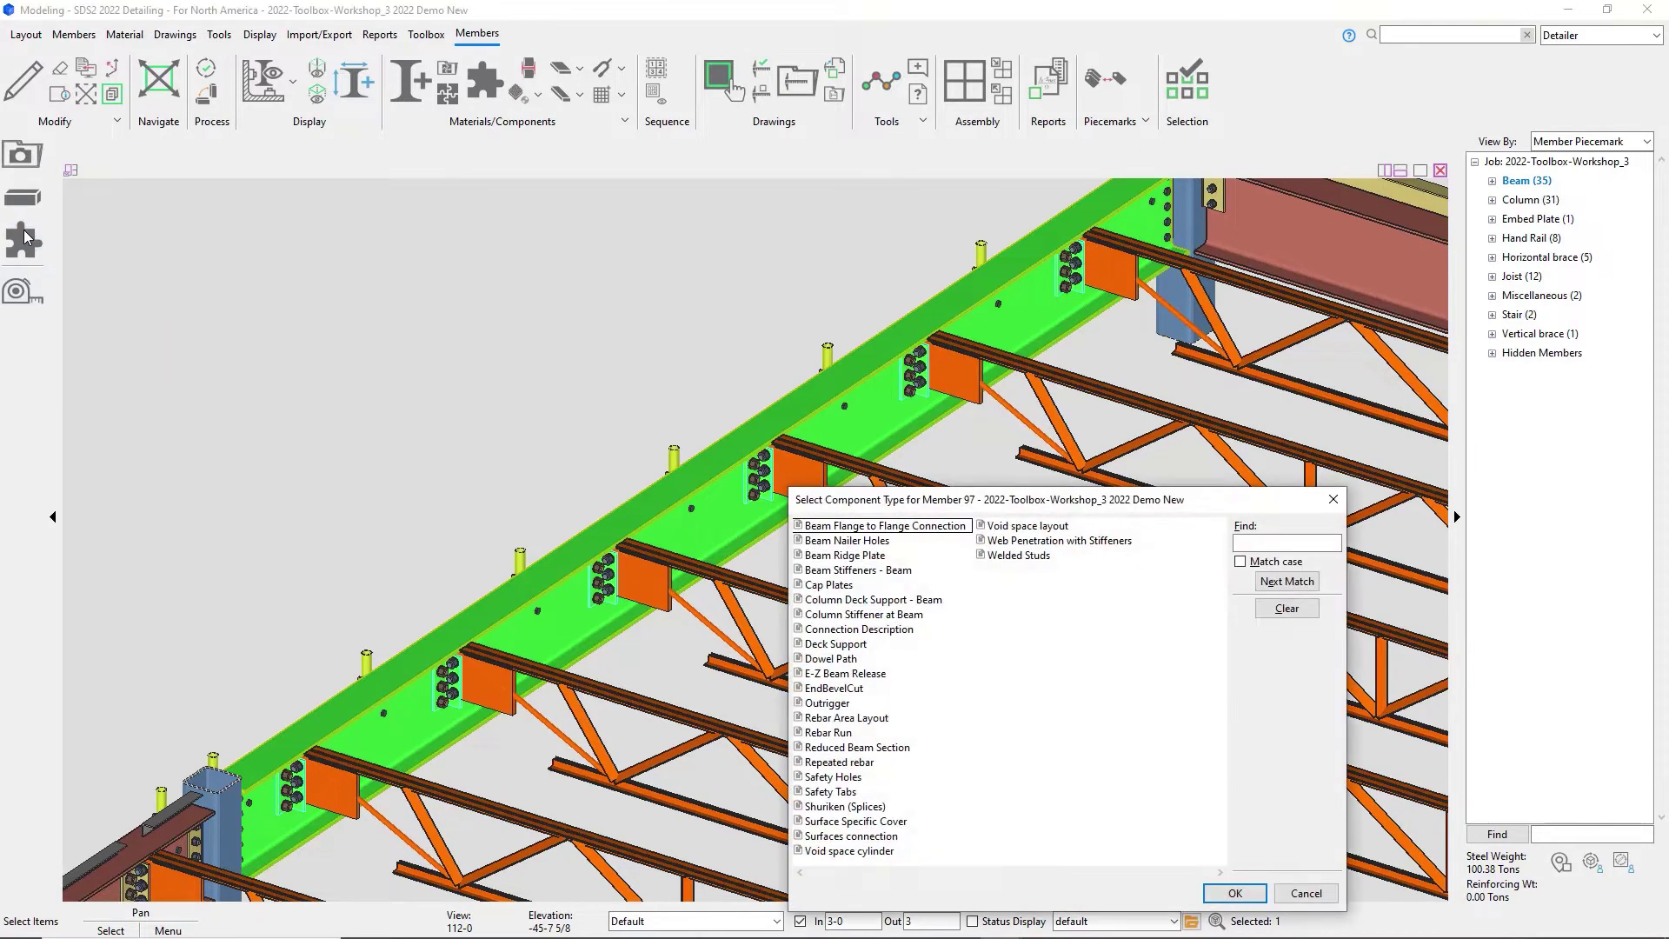
{"action": "left_click", "coordinate": [838, 644]}
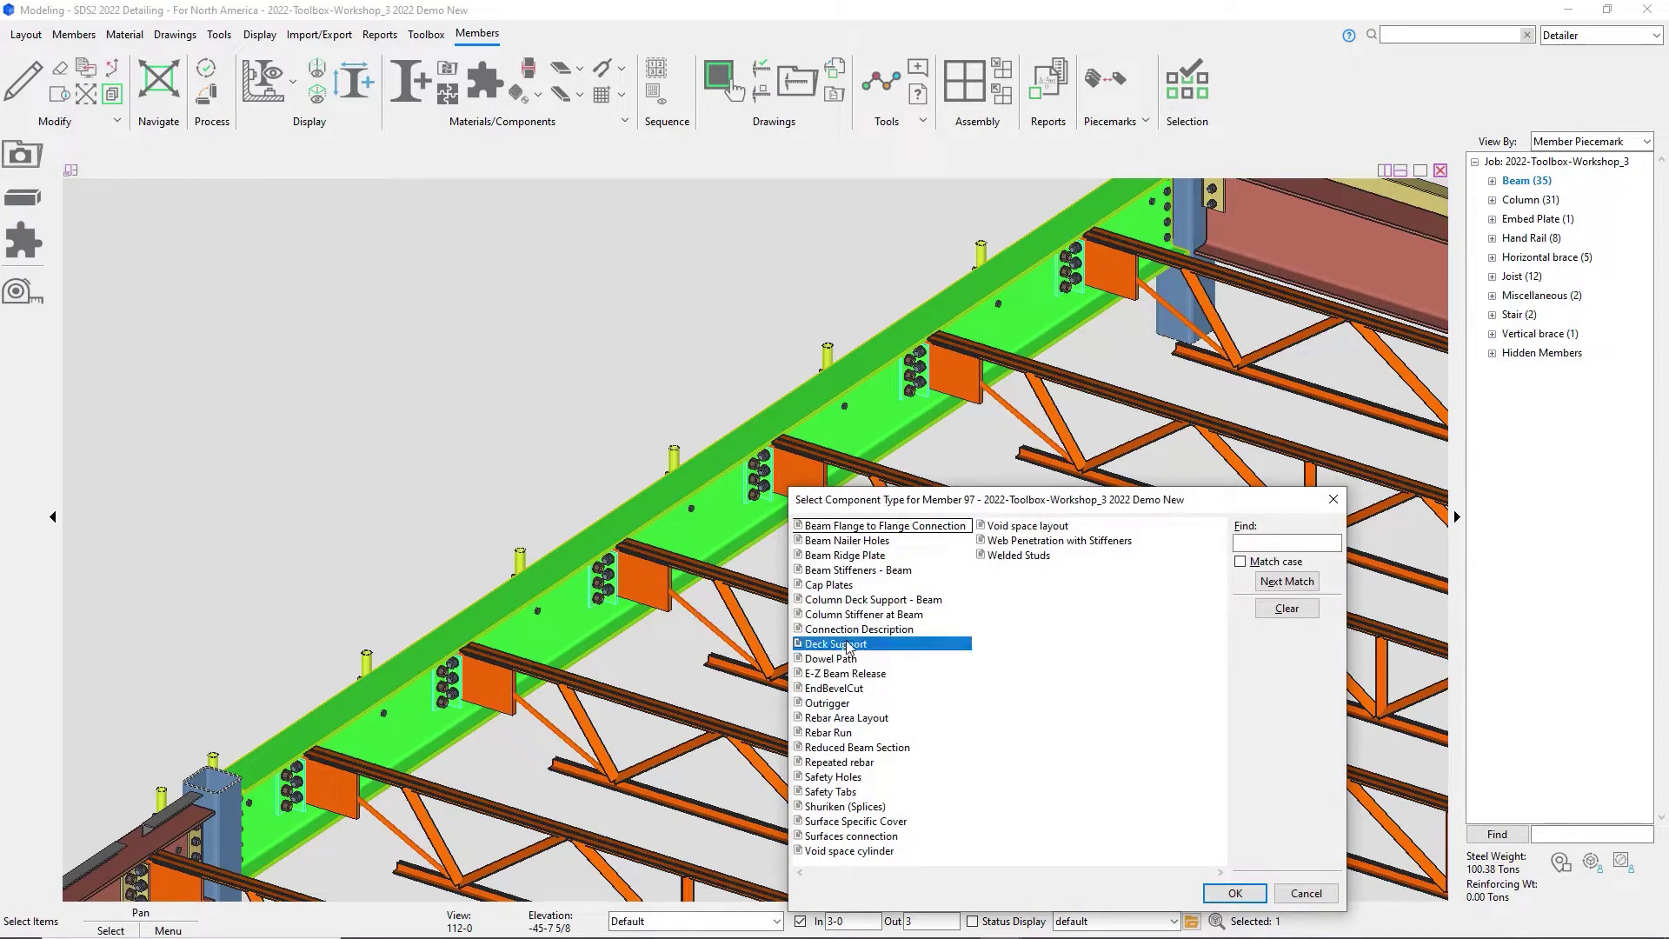
{"action": "left_click", "coordinate": [1246, 895]}
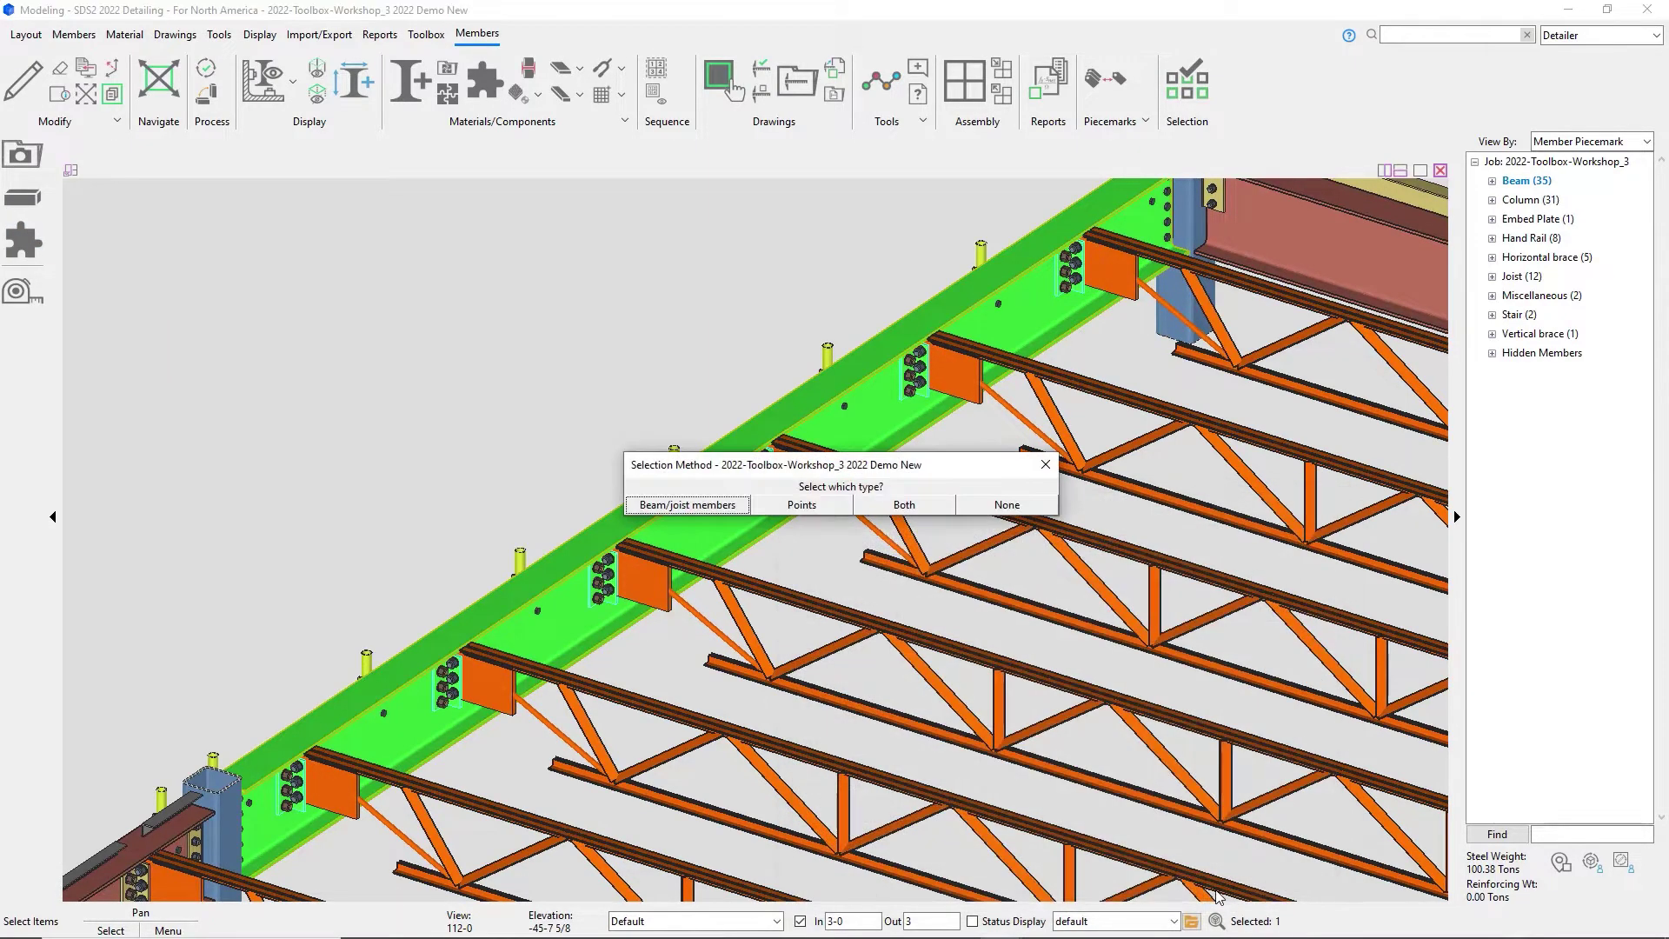
{"action": "left_click", "coordinate": [720, 504]}
- Choose the six joists framing into the beam between the two columns as the members for the decking supports
{"action": "left_click_drag", "start_coordinate": [1338, 440], "coordinate": [1127, 760]}
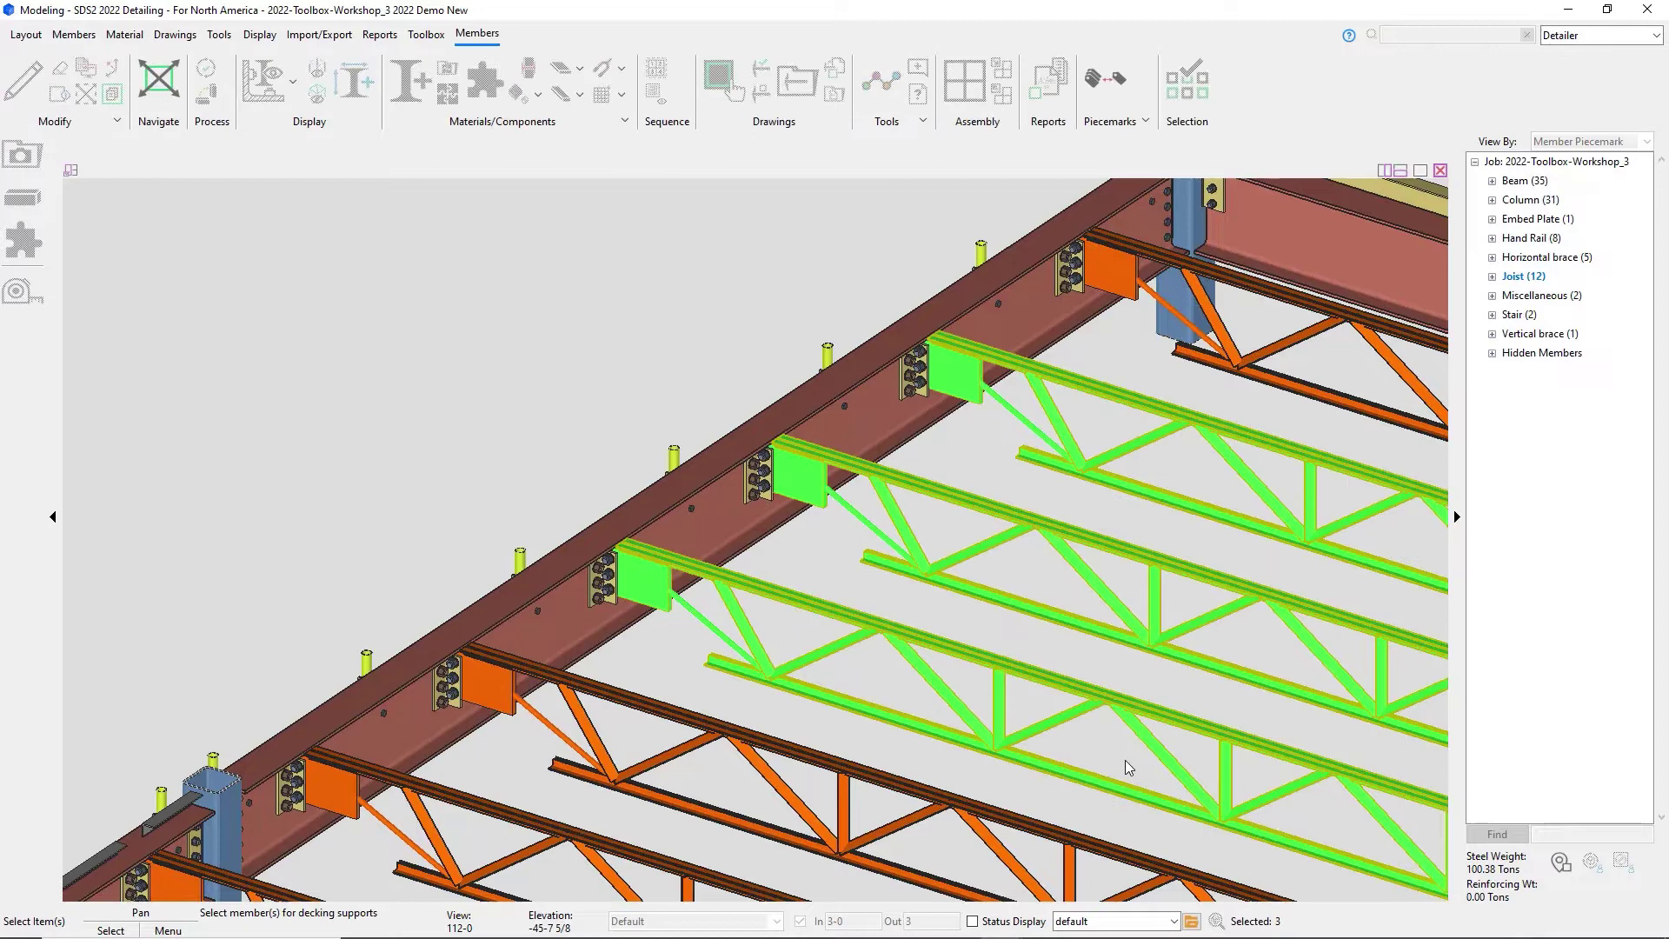
{"action": "left_click", "coordinate": [1344, 398]}
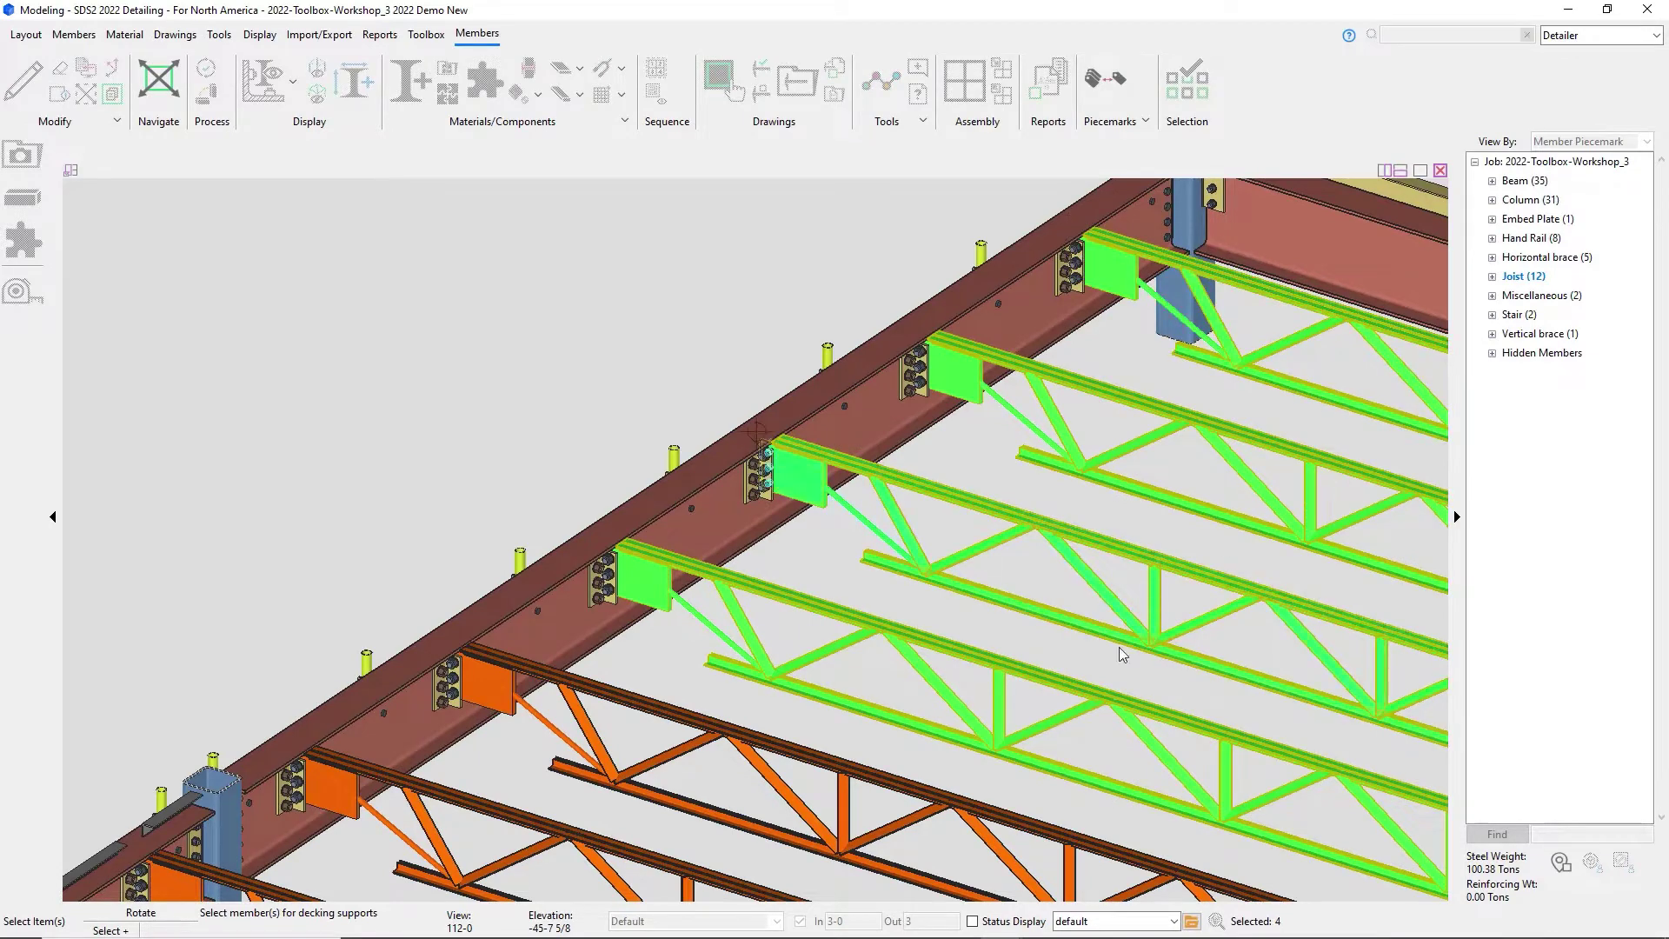
{"action": "left_click", "coordinate": [968, 811]}
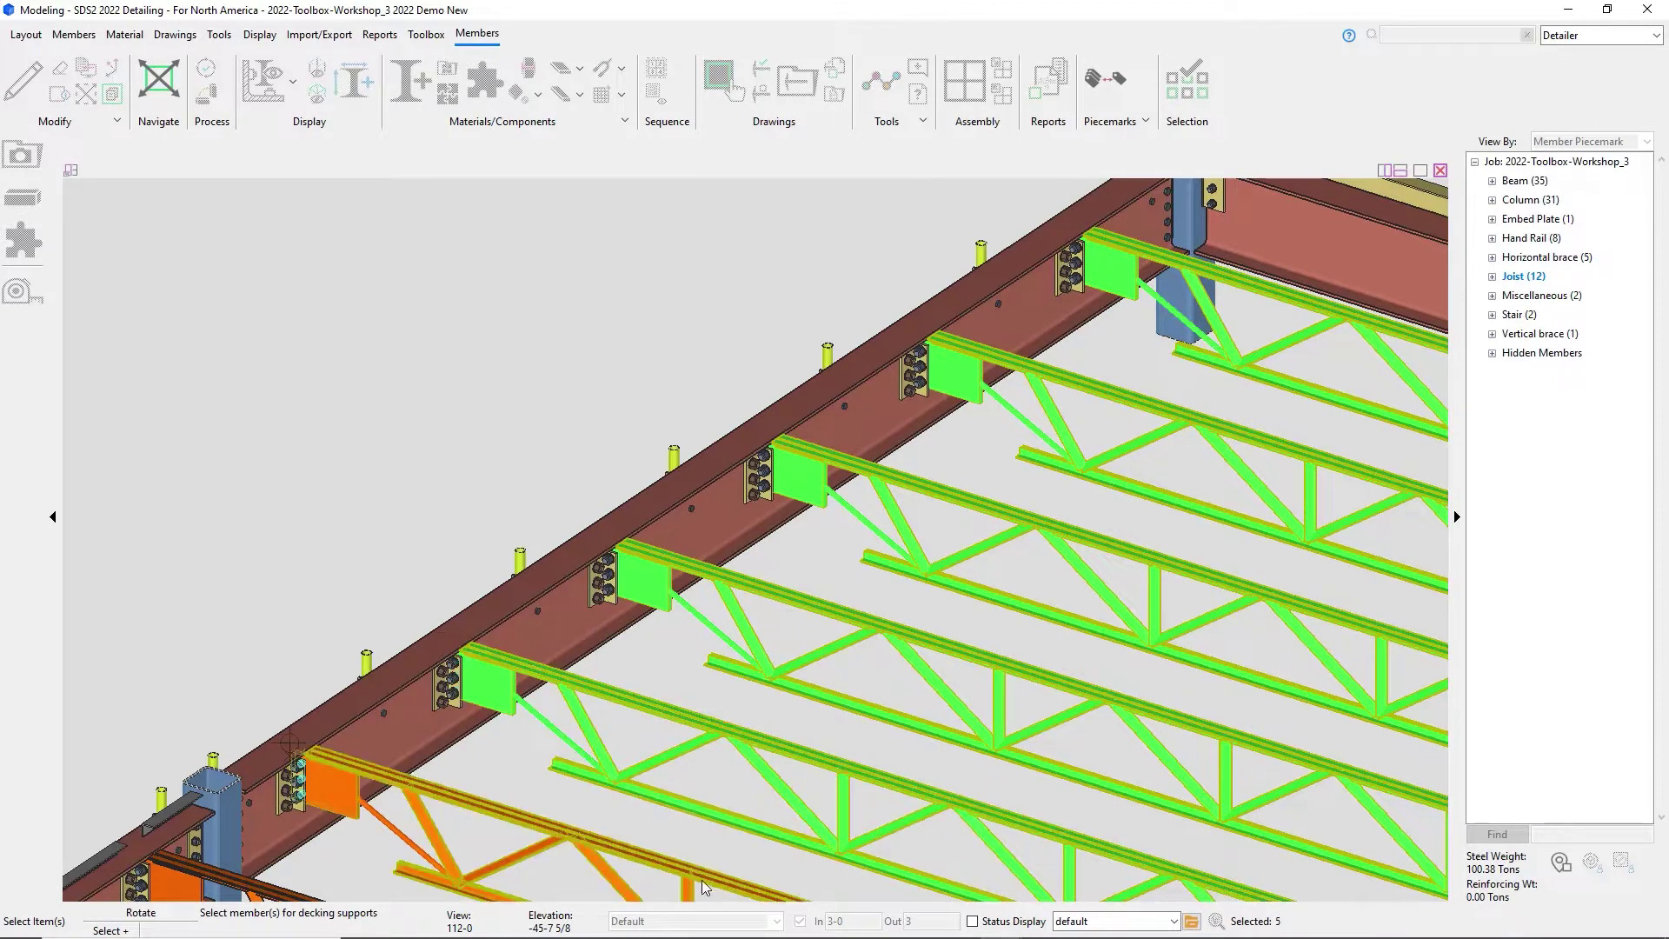
{"action": "left_click", "coordinate": [701, 882]}
{"action": "right_click", "coordinate": [337, 346]}
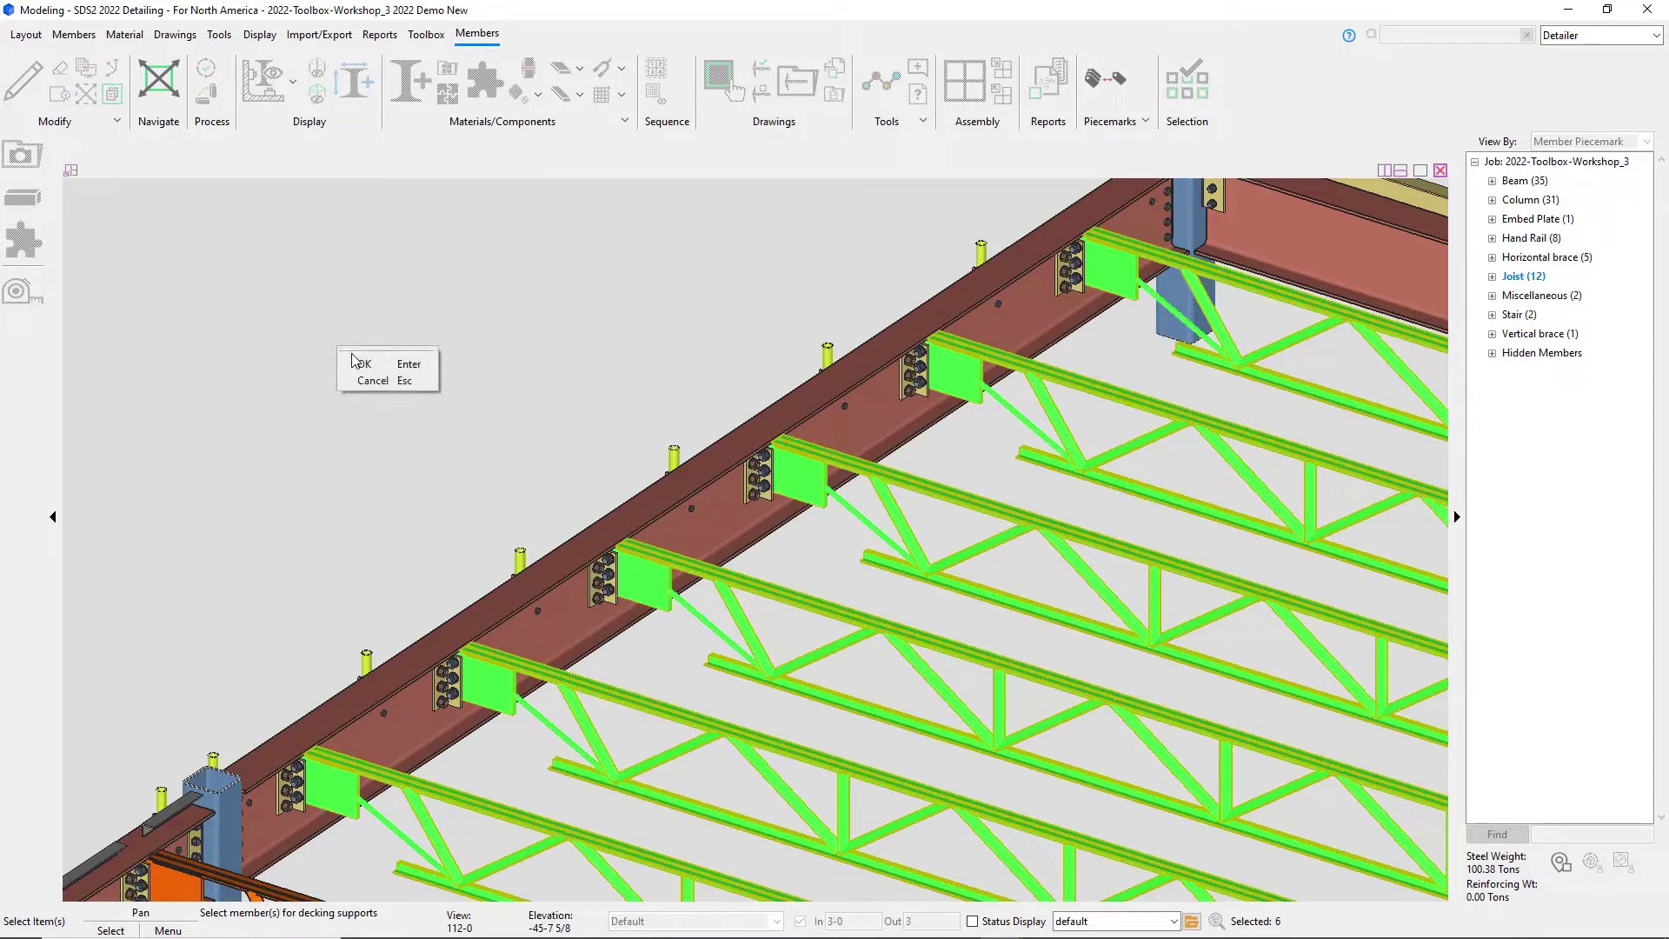
{"action": "left_click", "coordinate": [365, 362]}
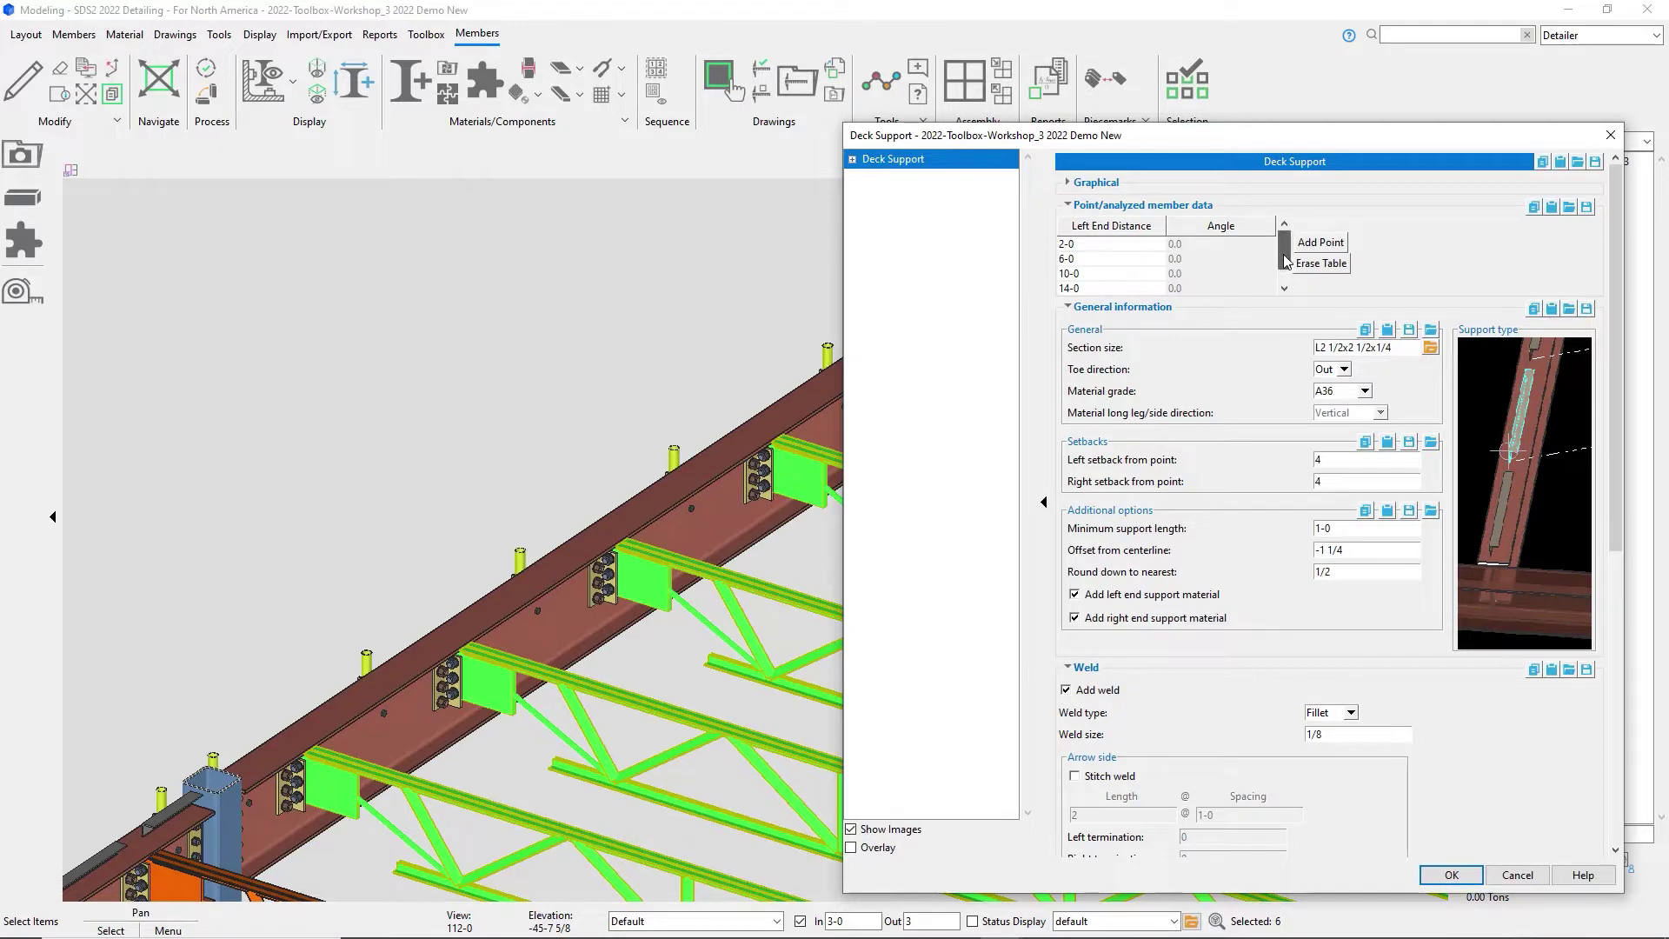
- Append a point with a left end distance of 8-0 to the analyzed member data and delete that row again
{"action": "left_click_drag", "start_coordinate": [1286, 262], "coordinate": [1285, 236]}
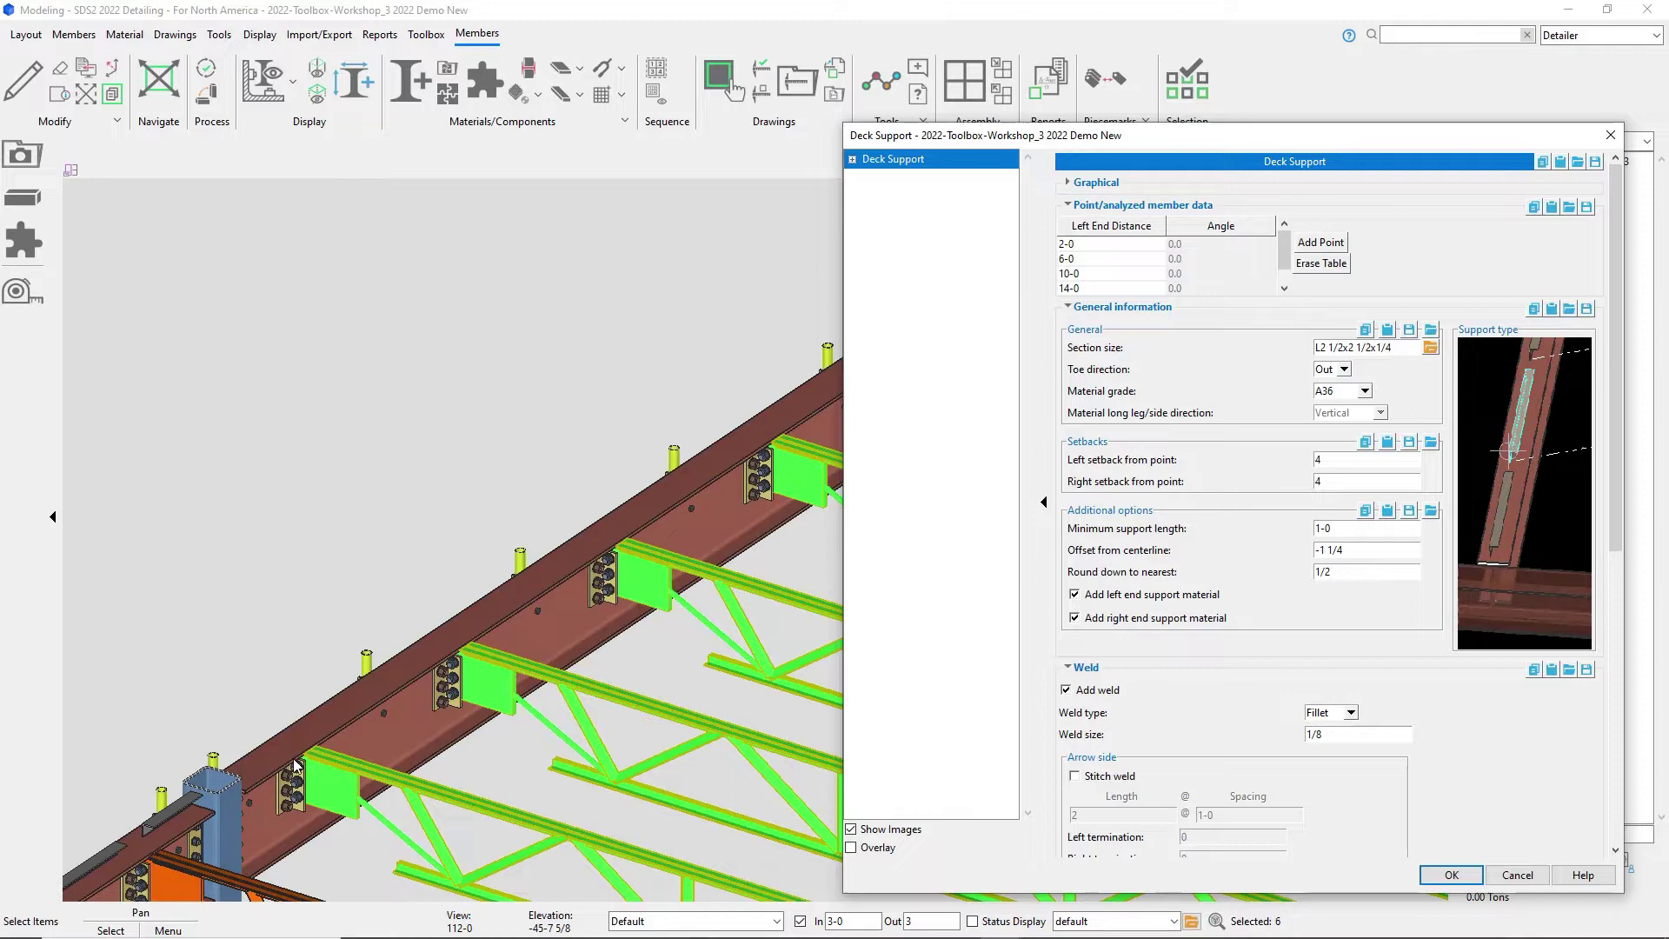
{"action": "right_click", "coordinate": [1097, 261]}
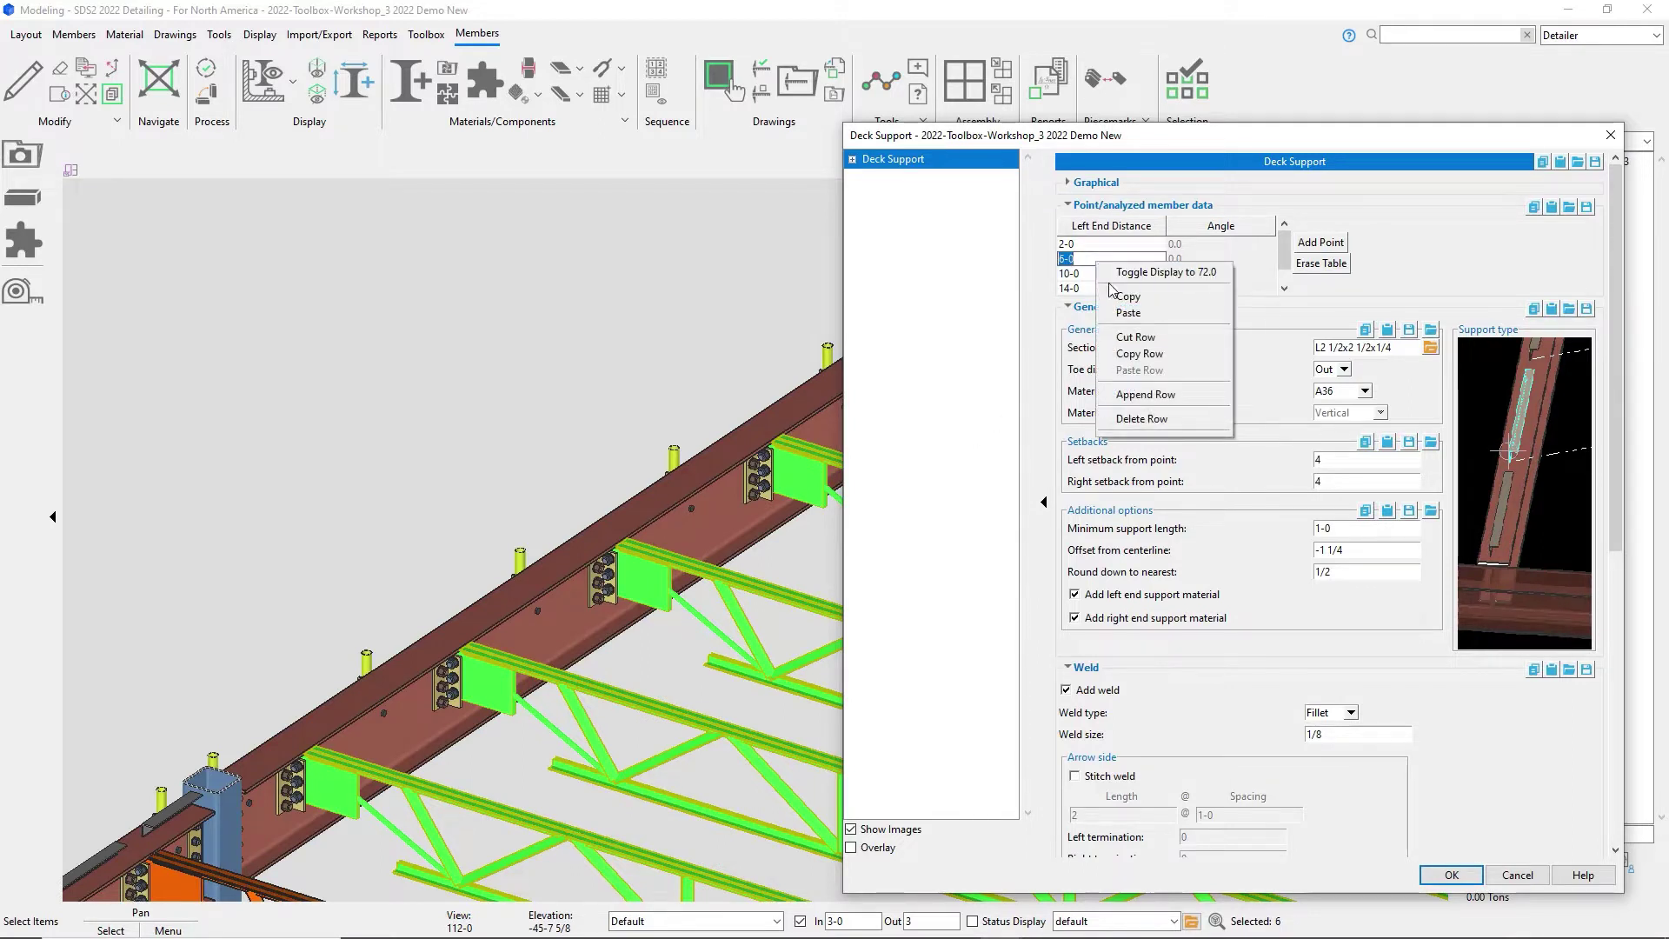
{"action": "left_click", "coordinate": [1128, 395]}
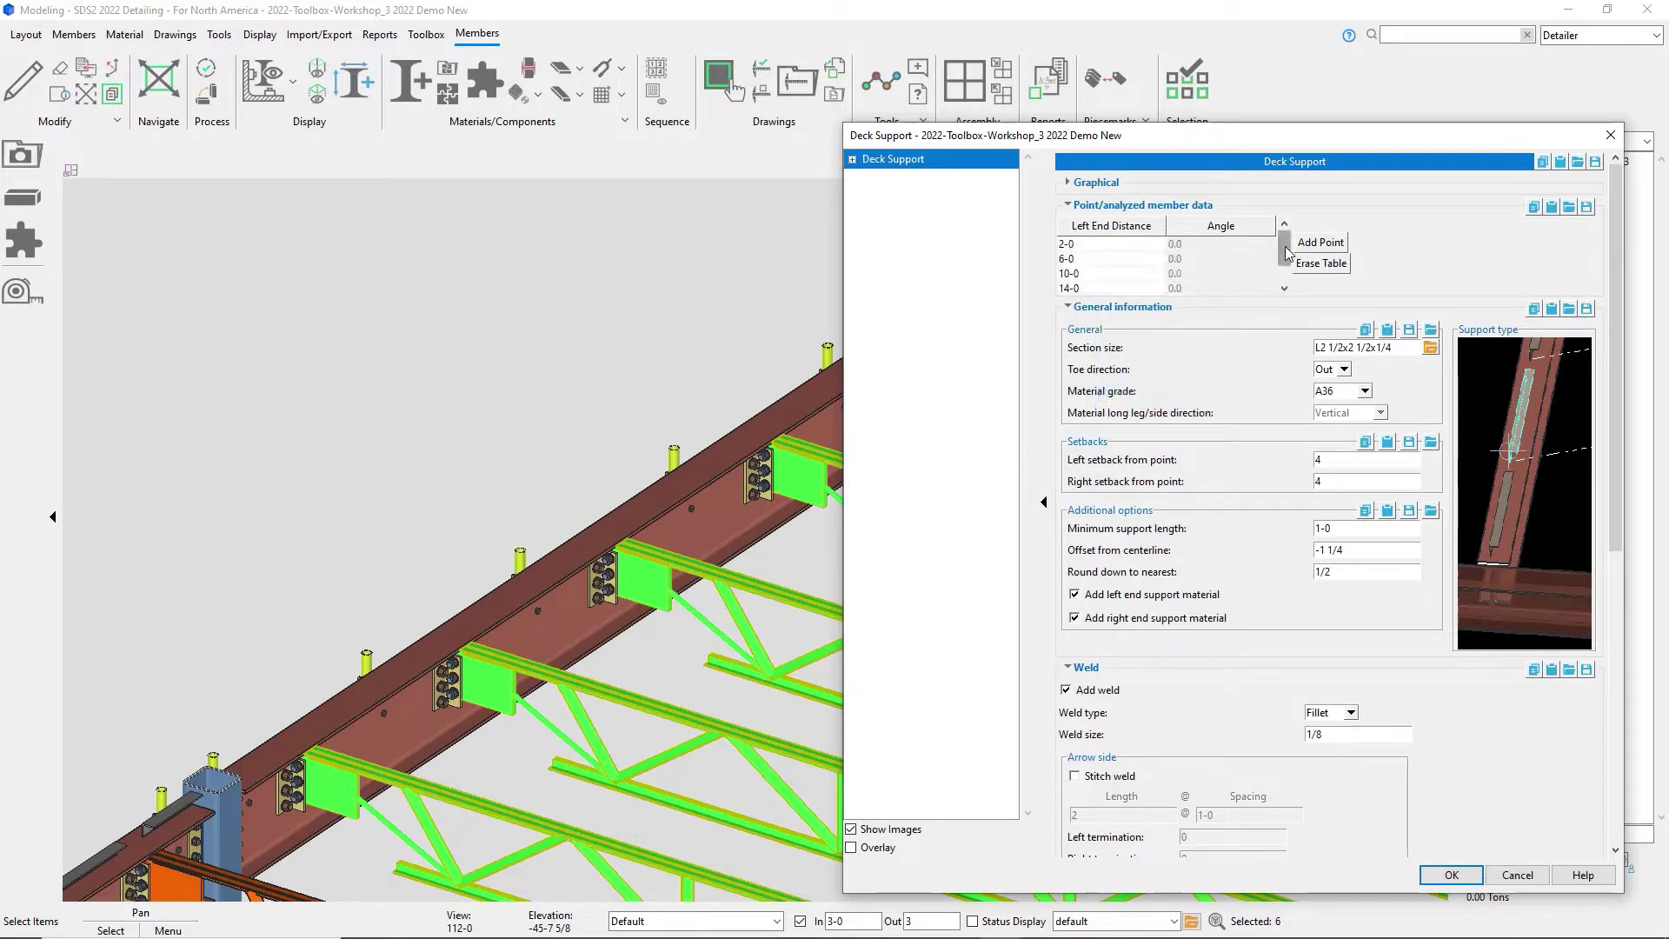
{"action": "scroll", "coordinate": [1284, 252], "scroll_direction": "down", "scroll_amount": 2}
{"action": "double_click", "coordinate": [1119, 284]}
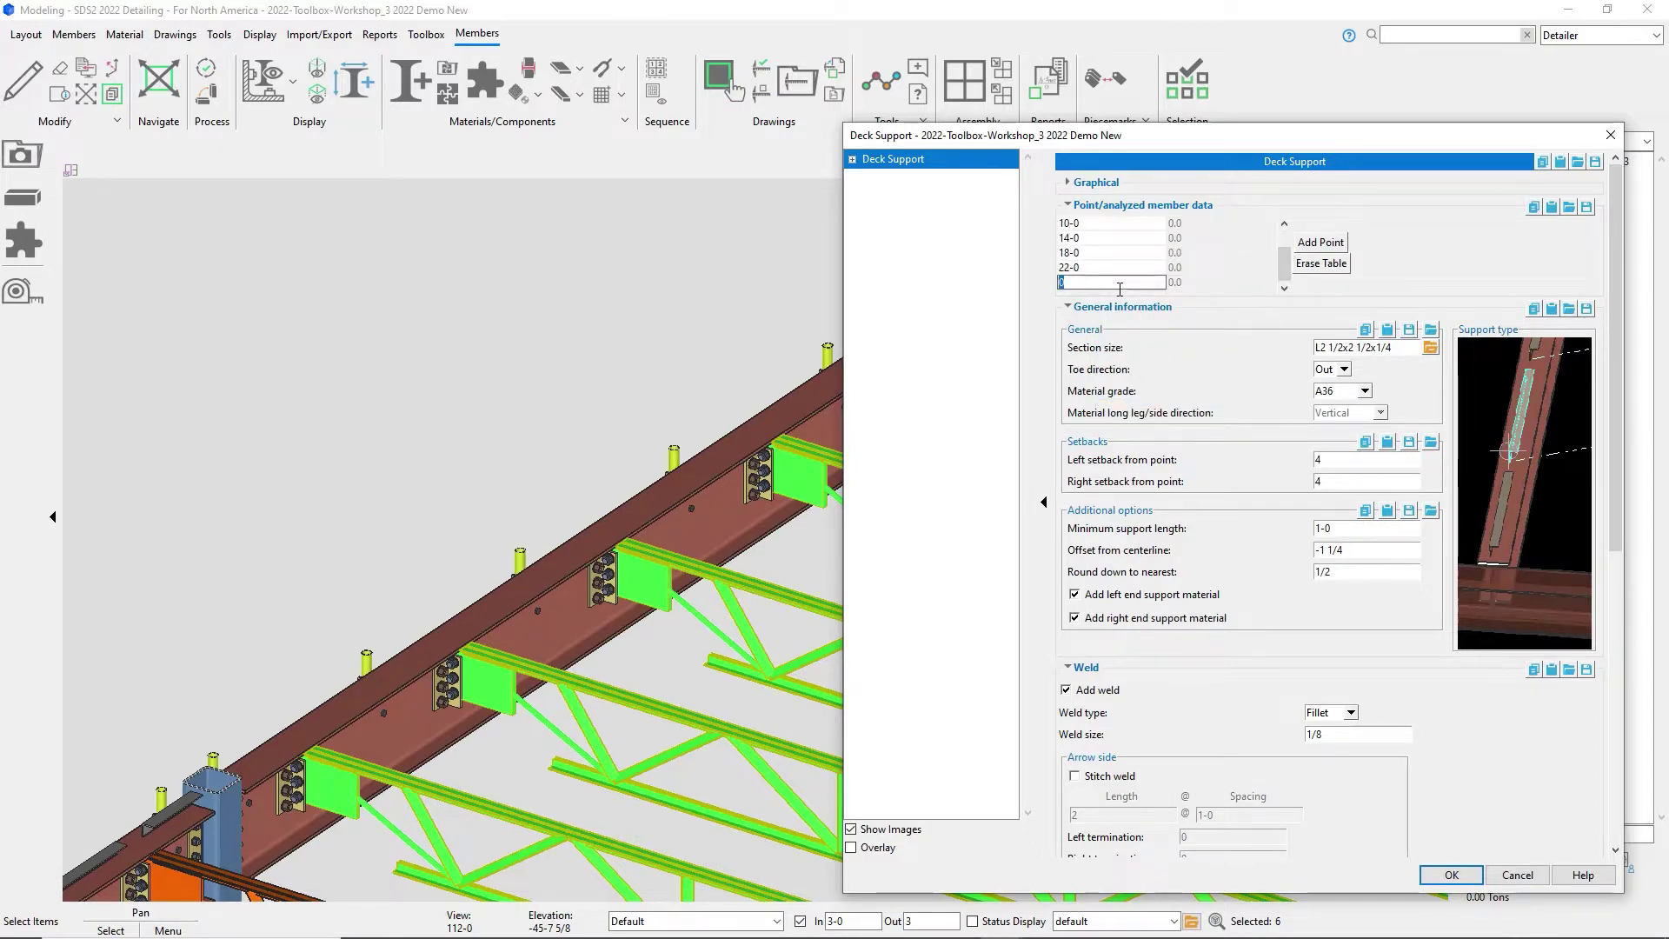
{"action": "type", "text": "8-0"}
{"action": "double_click", "coordinate": [1139, 268]}
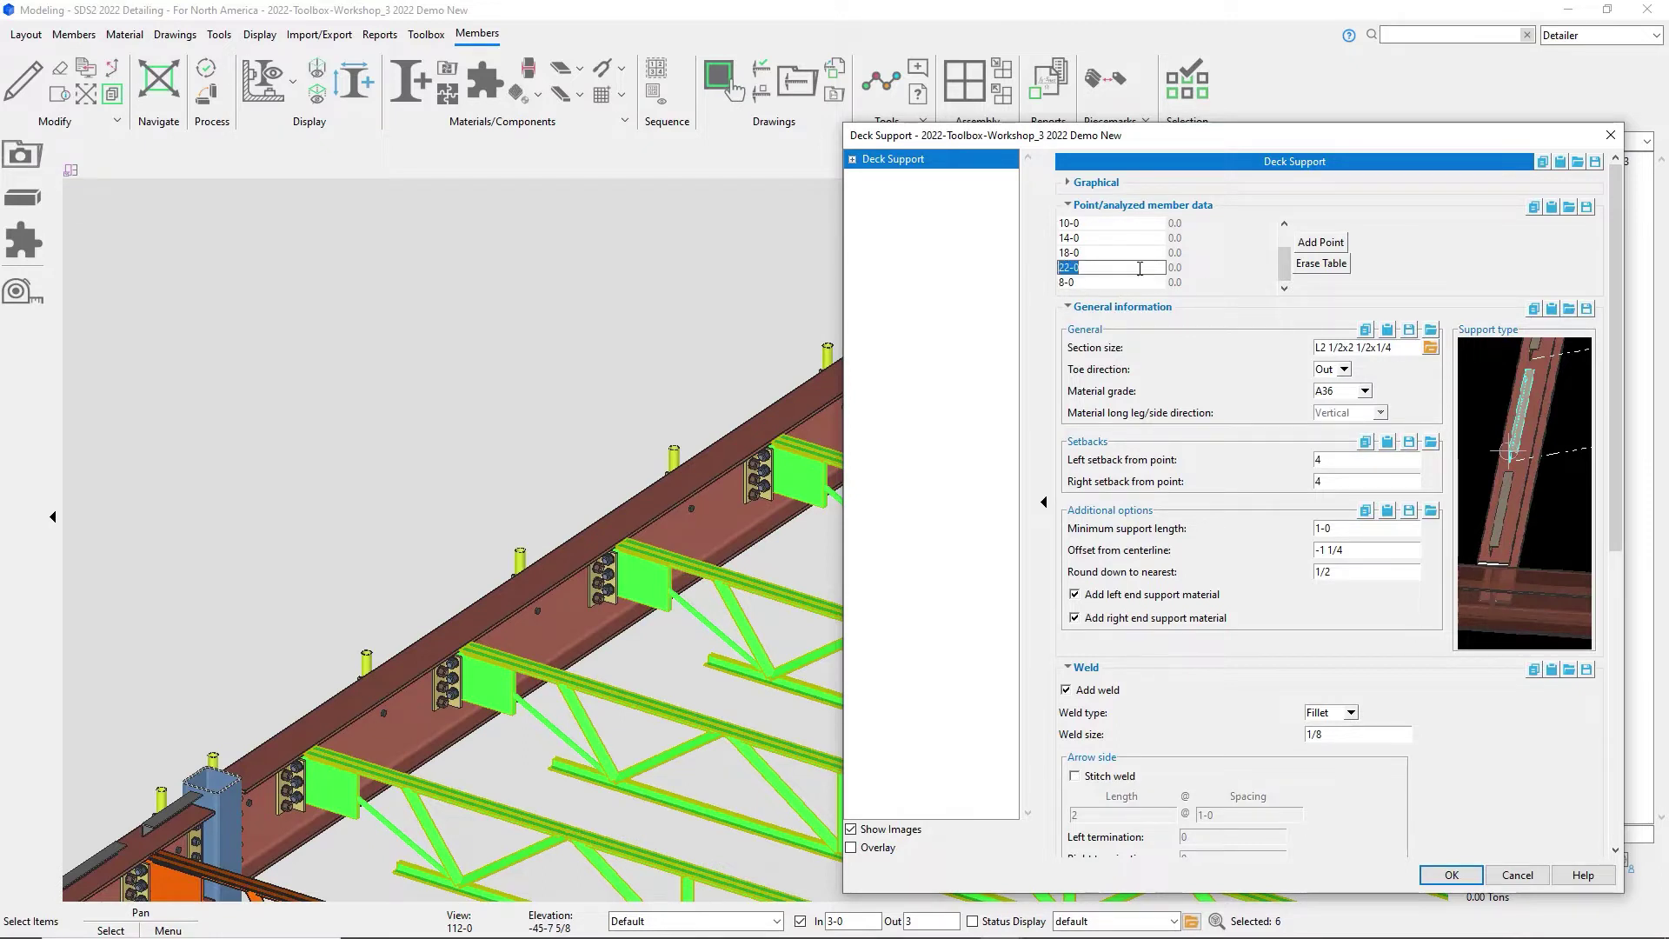
{"action": "double_click", "coordinate": [1133, 282]}
{"action": "right_click", "coordinate": [1133, 282]}
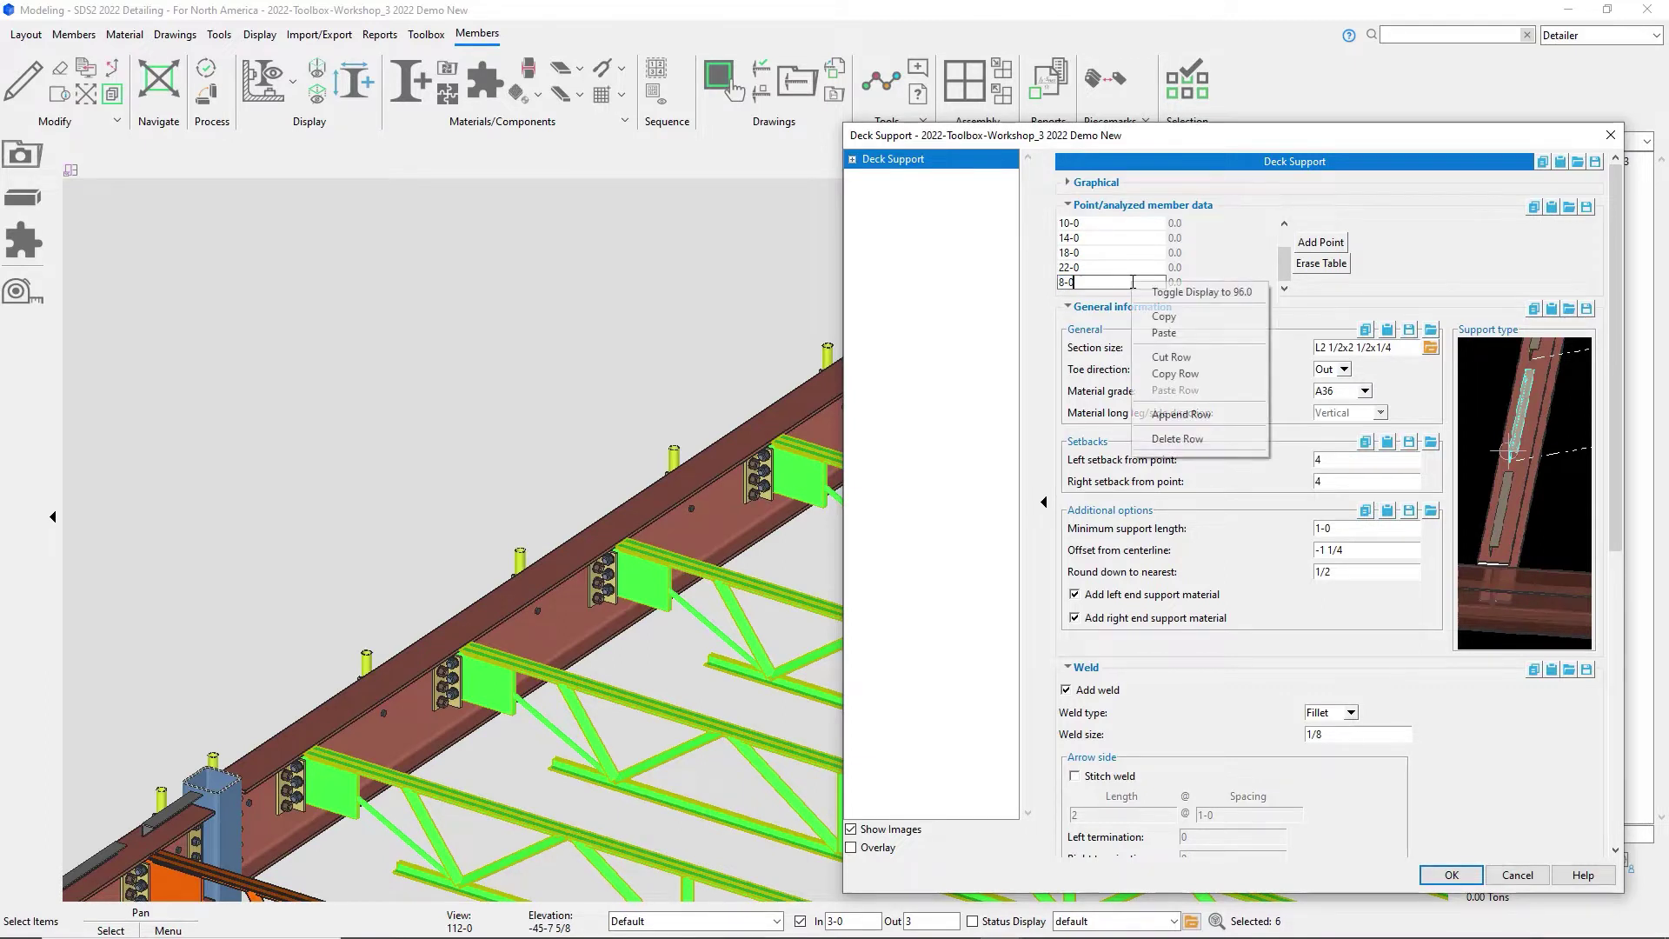
{"action": "left_click", "coordinate": [1175, 439]}
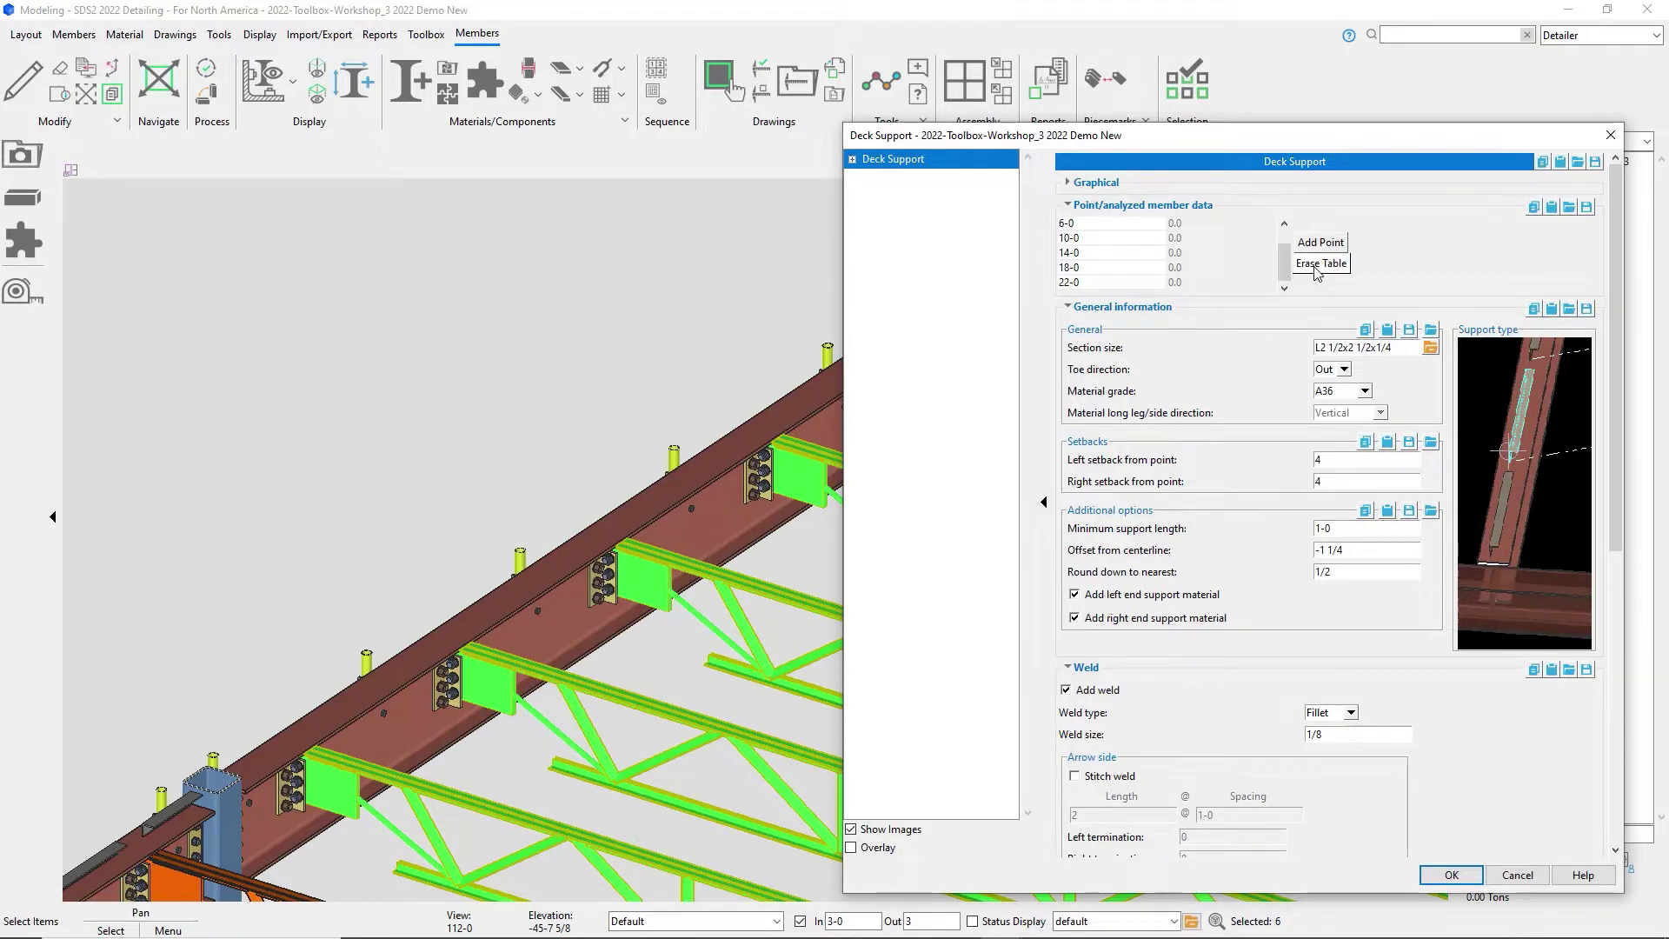
- Set the deck support's toe direction to In and create the angles between the joists
{"action": "left_click", "coordinate": [1338, 368]}
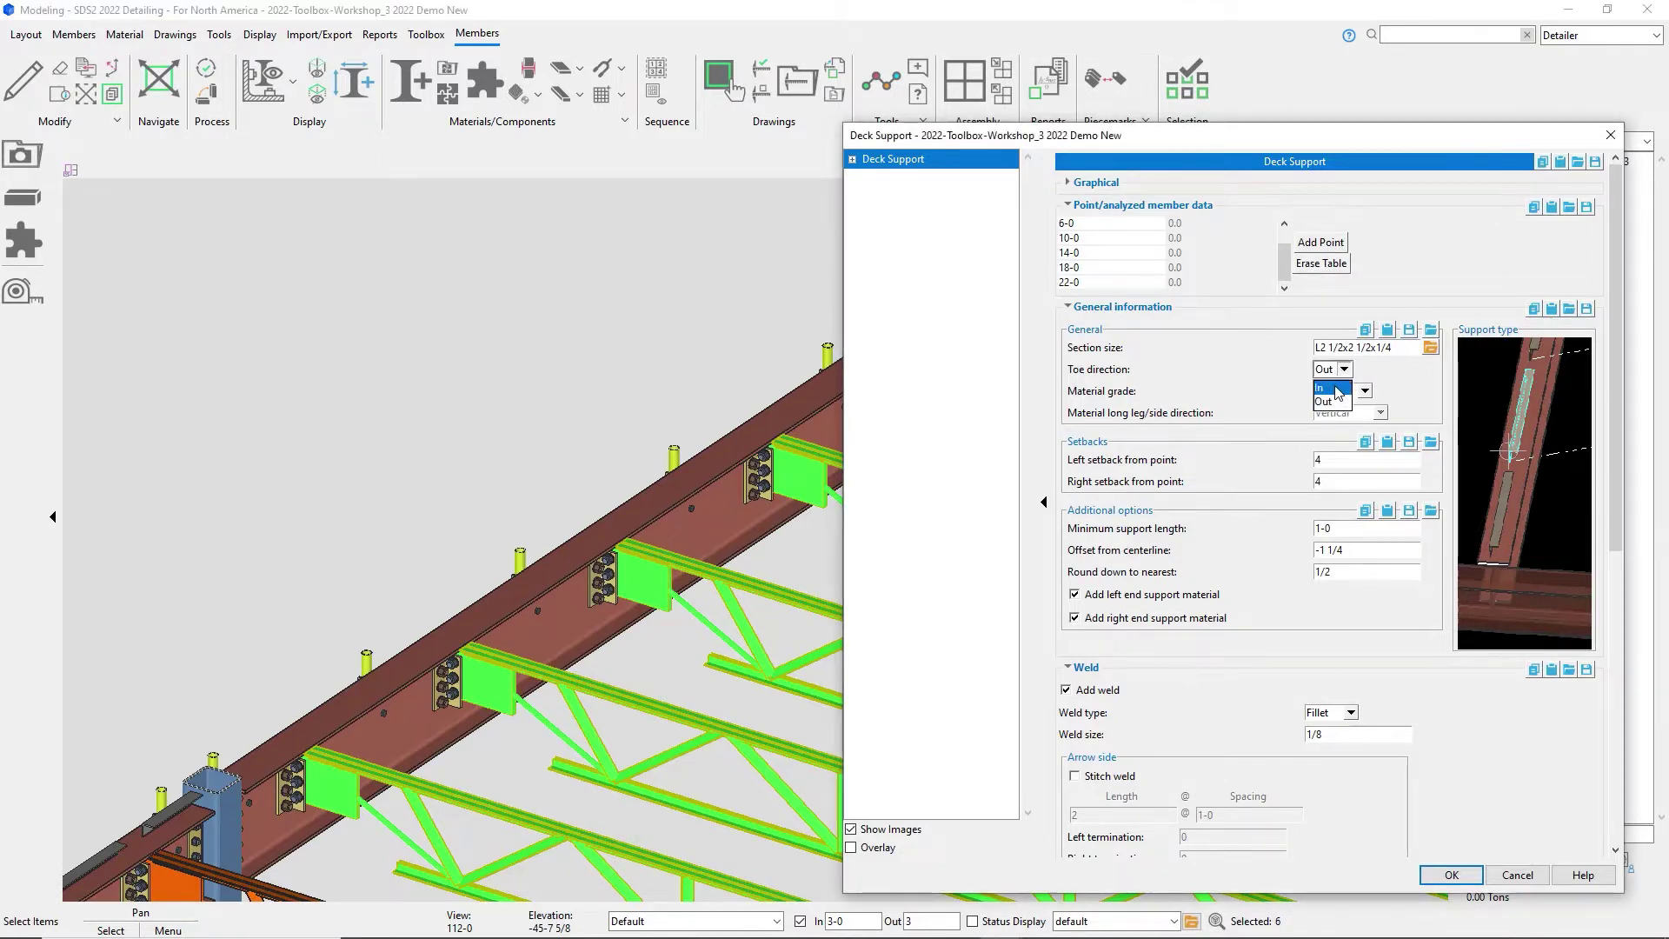
{"action": "left_click", "coordinate": [1334, 393]}
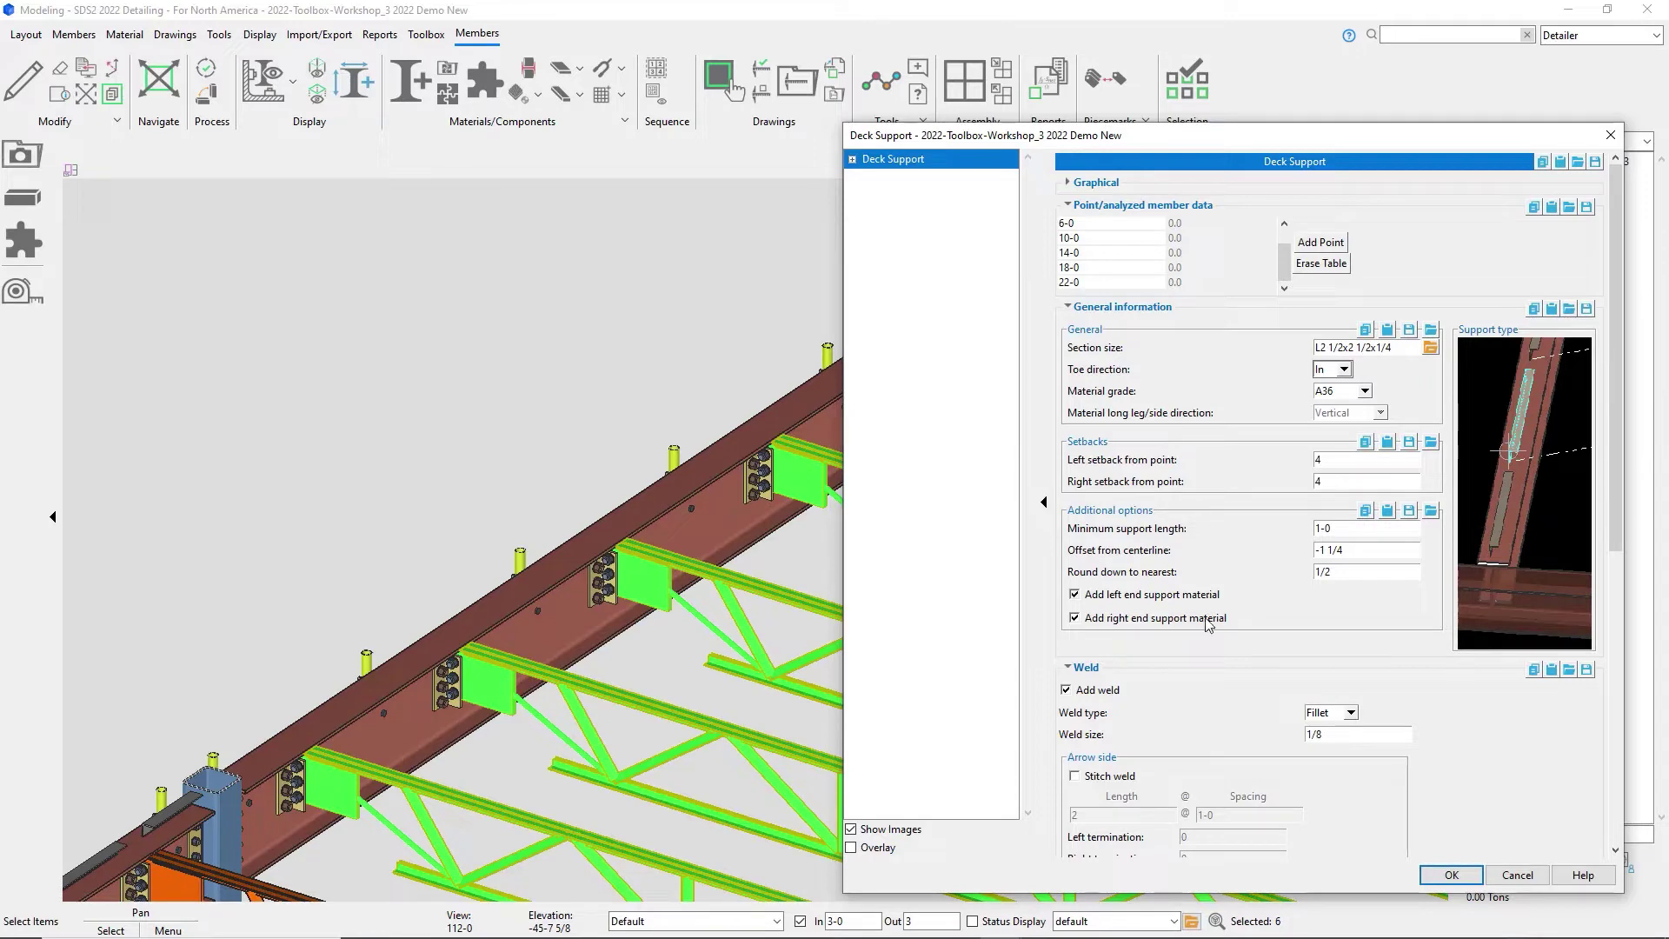
{"action": "left_click", "coordinate": [1463, 880]}
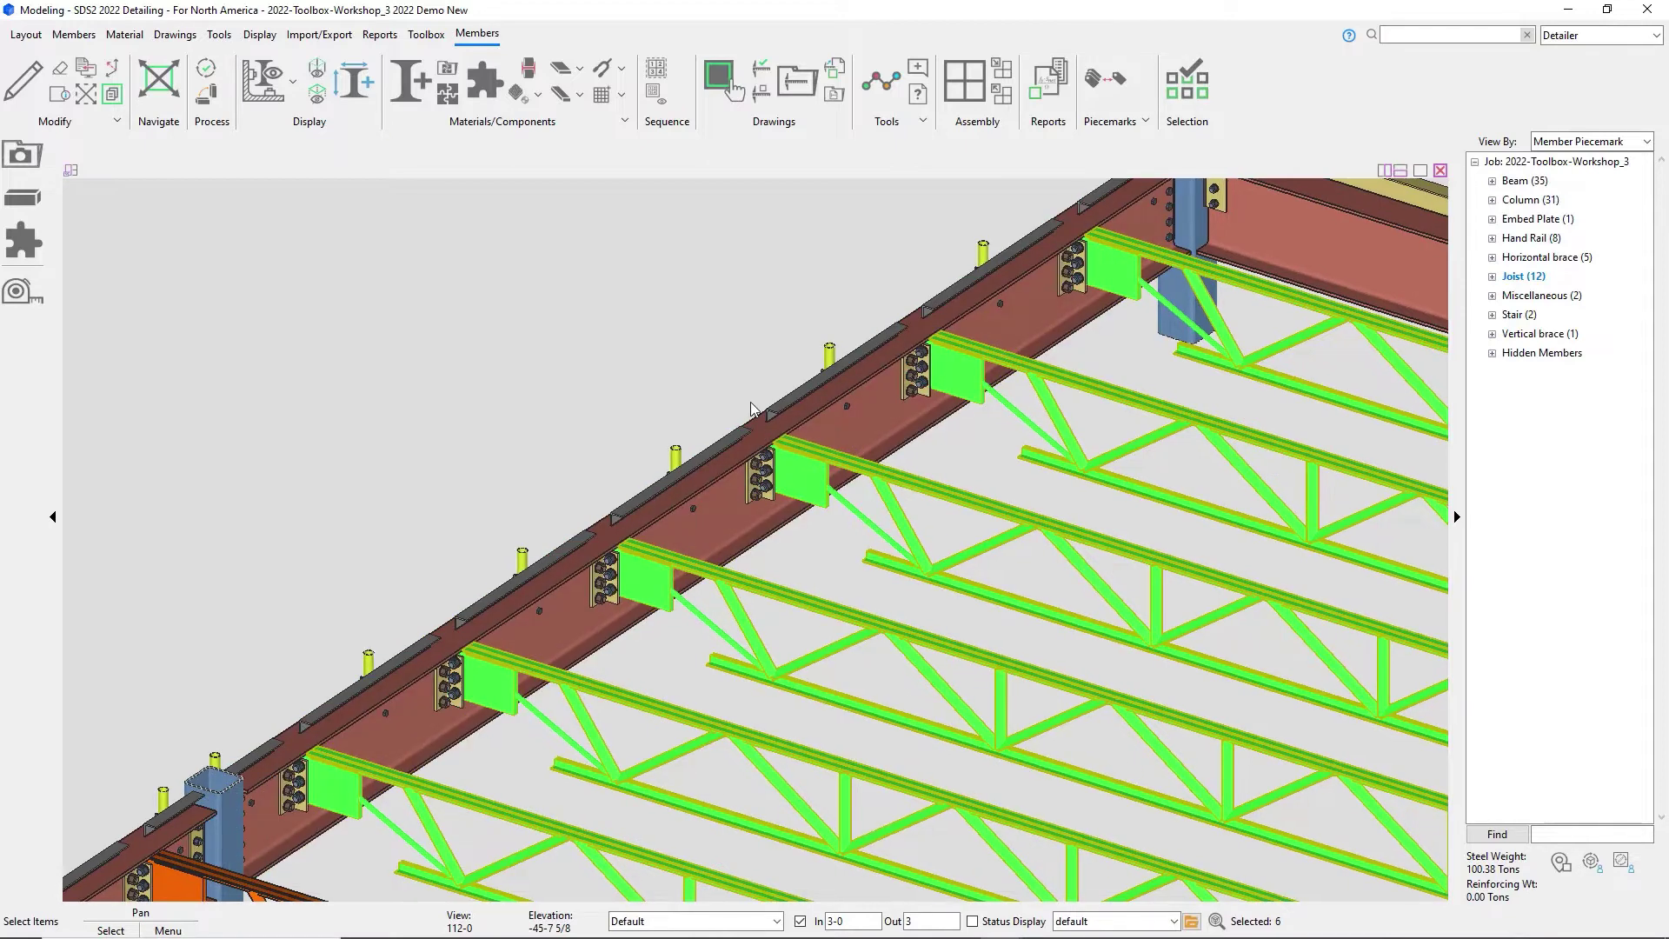
- Measure the setbacks from a joist's centerline to the deck support angles on both sides of it in plan view
{"action": "left_click", "coordinate": [762, 448]}
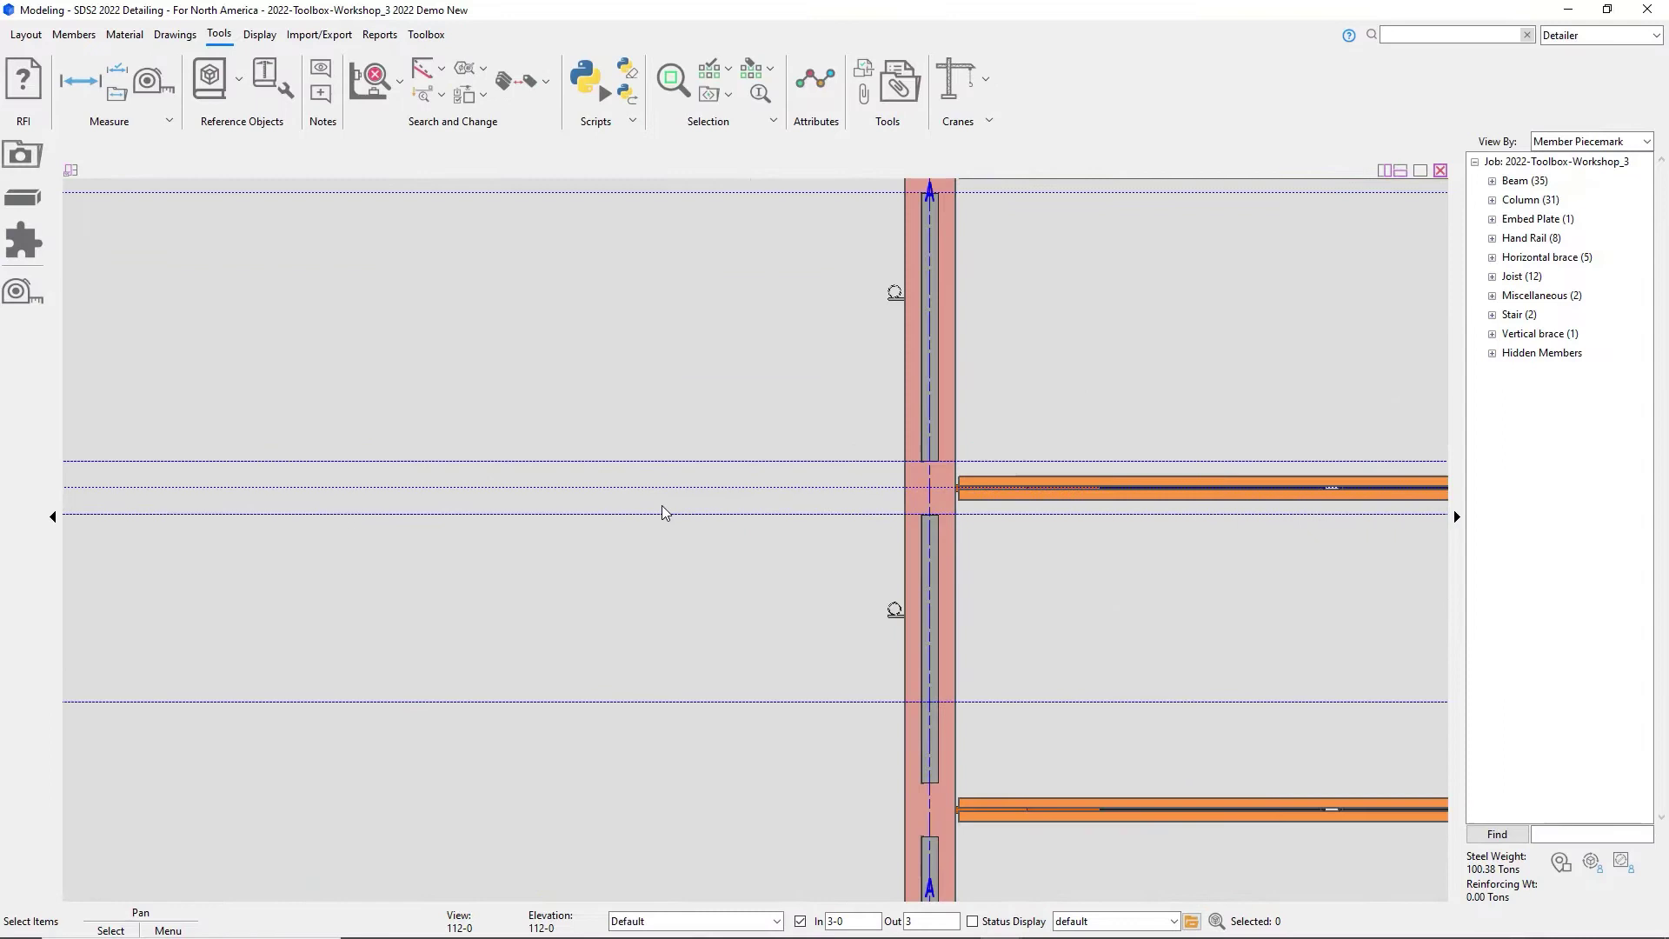
{"action": "scroll", "coordinate": [895, 578], "scroll_direction": "up", "scroll_amount": 2}
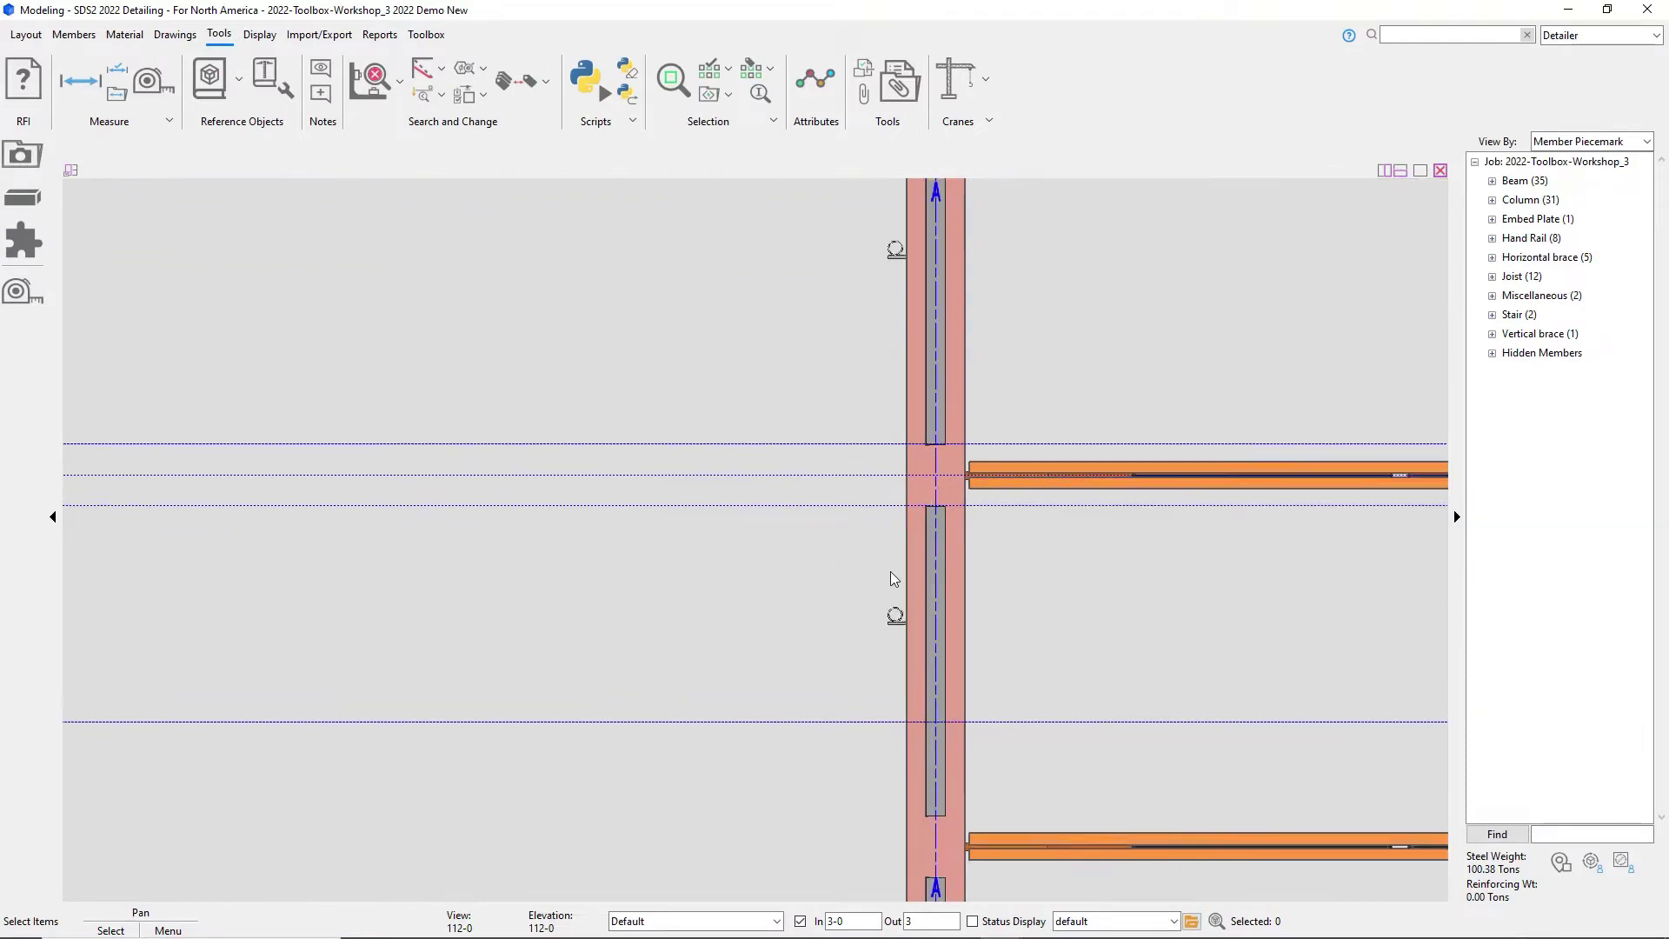
{"action": "left_click", "coordinate": [33, 301]}
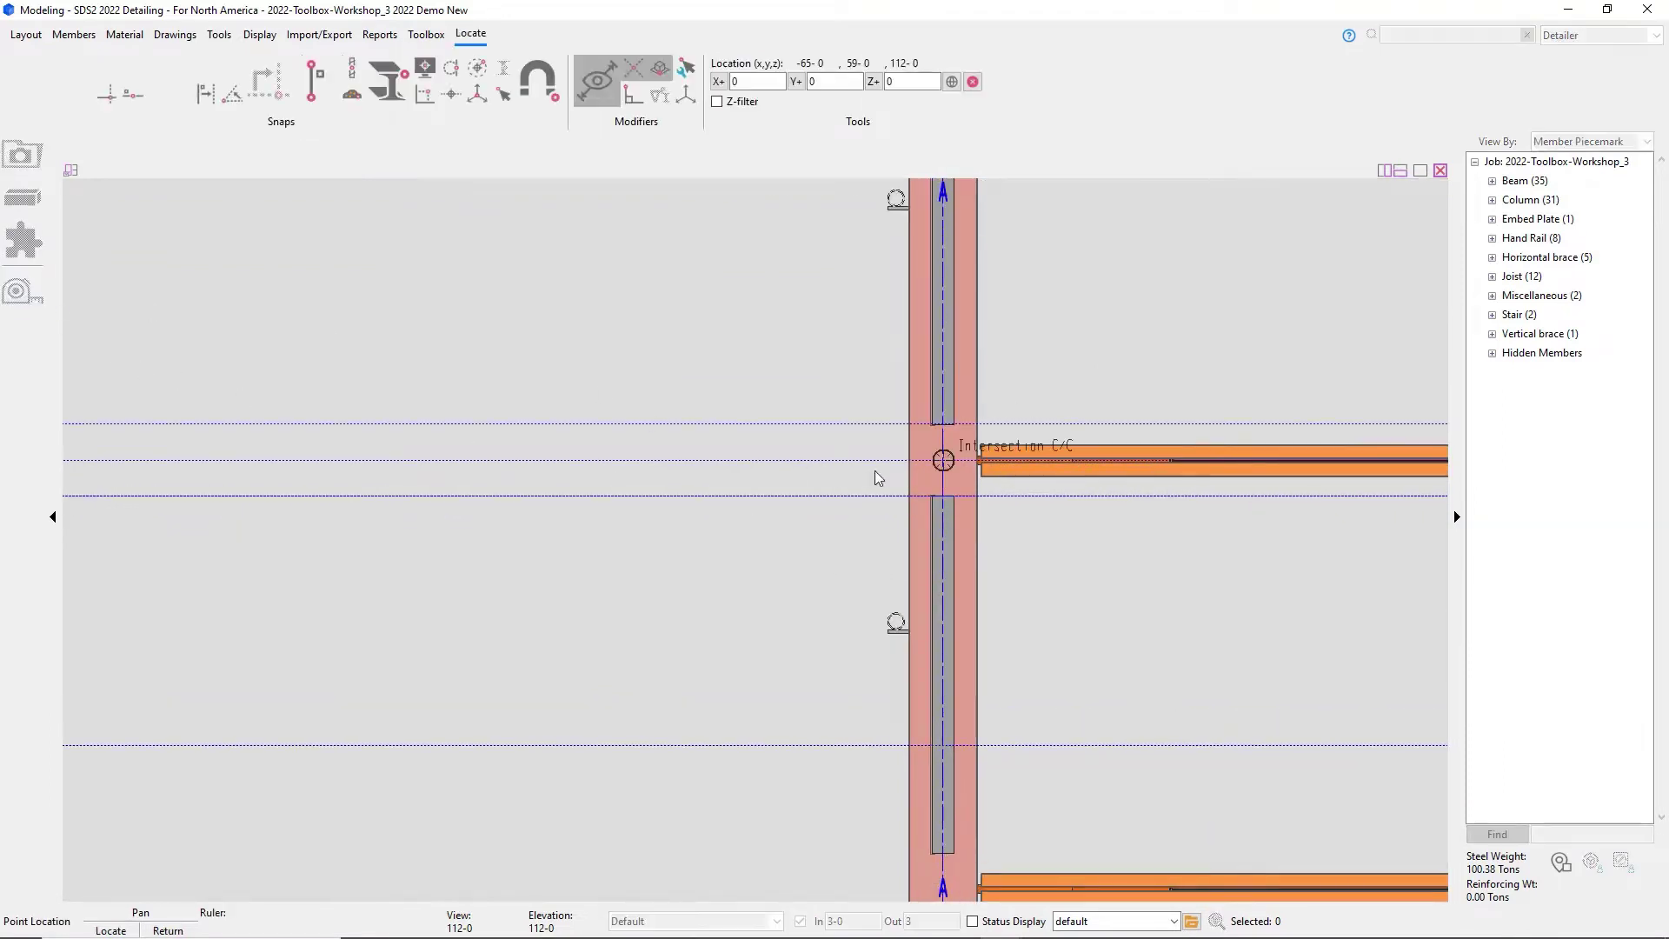
{"action": "left_click", "coordinate": [915, 442]}
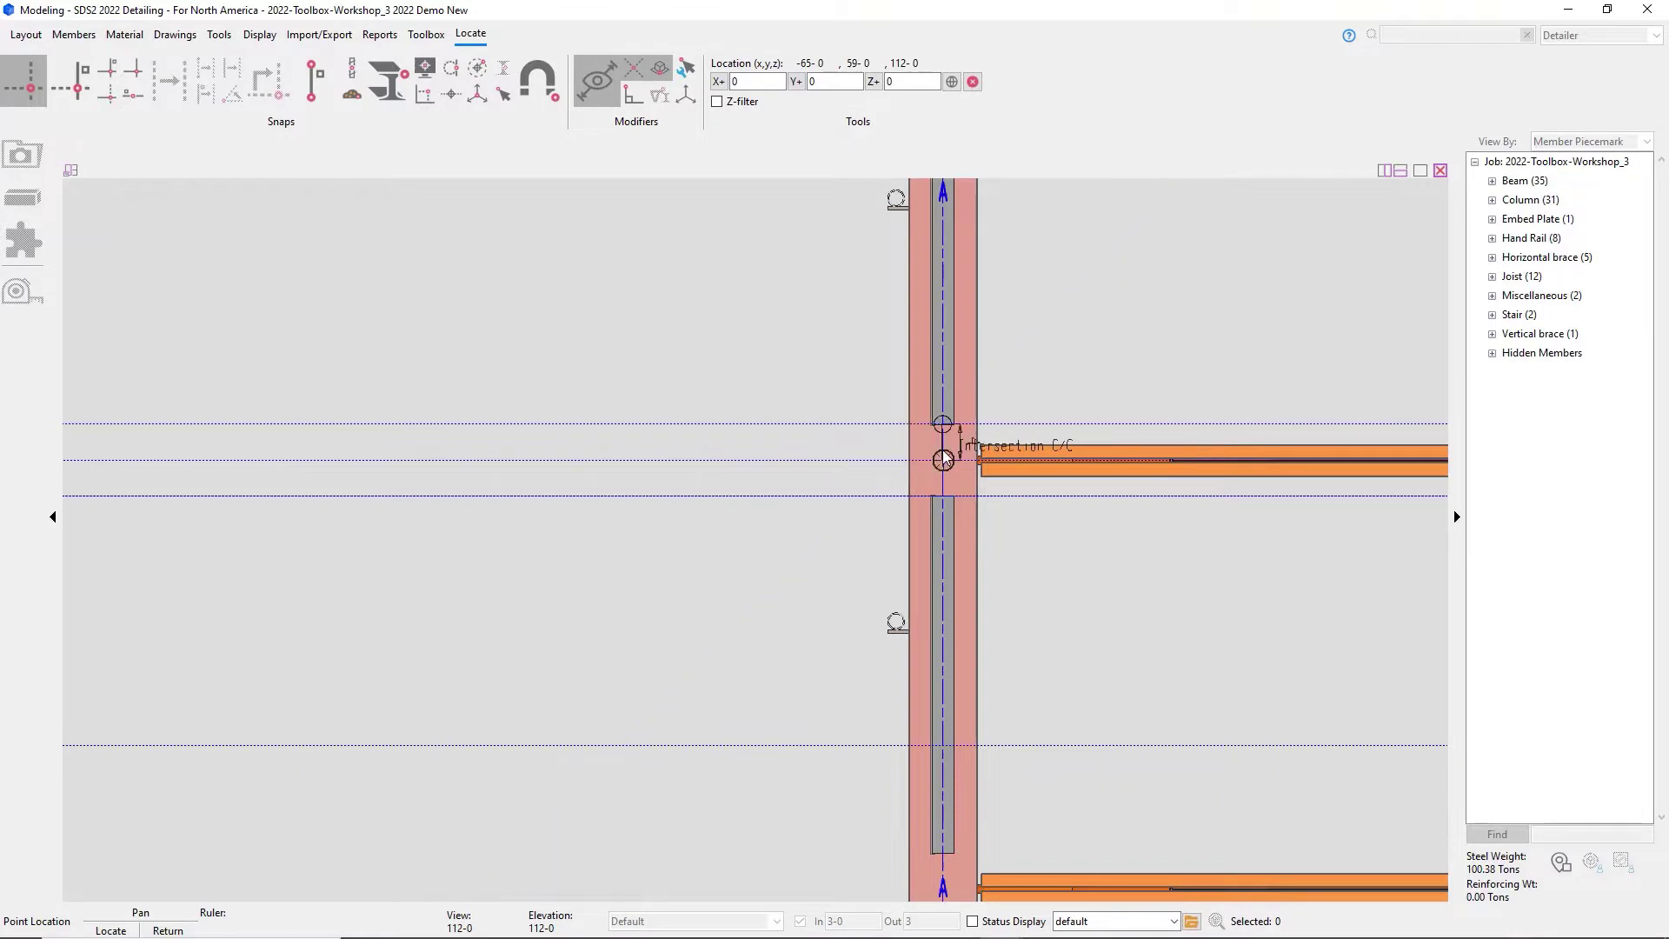
{"action": "left_click", "coordinate": [943, 459]}
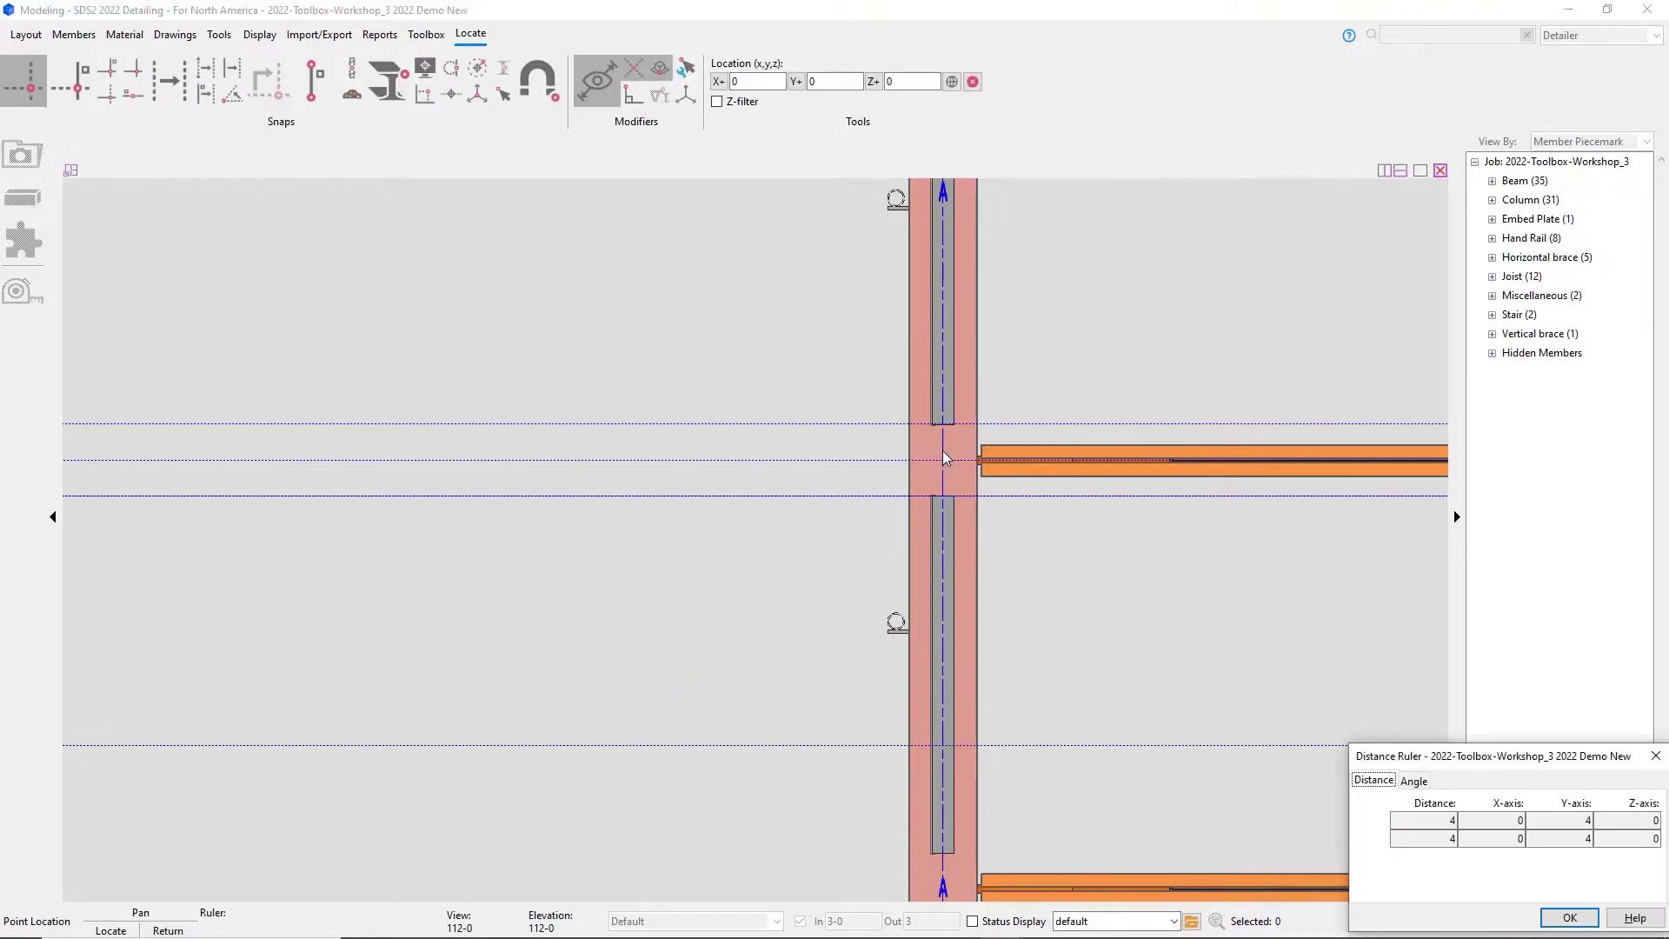
{"action": "left_click", "coordinate": [943, 460]}
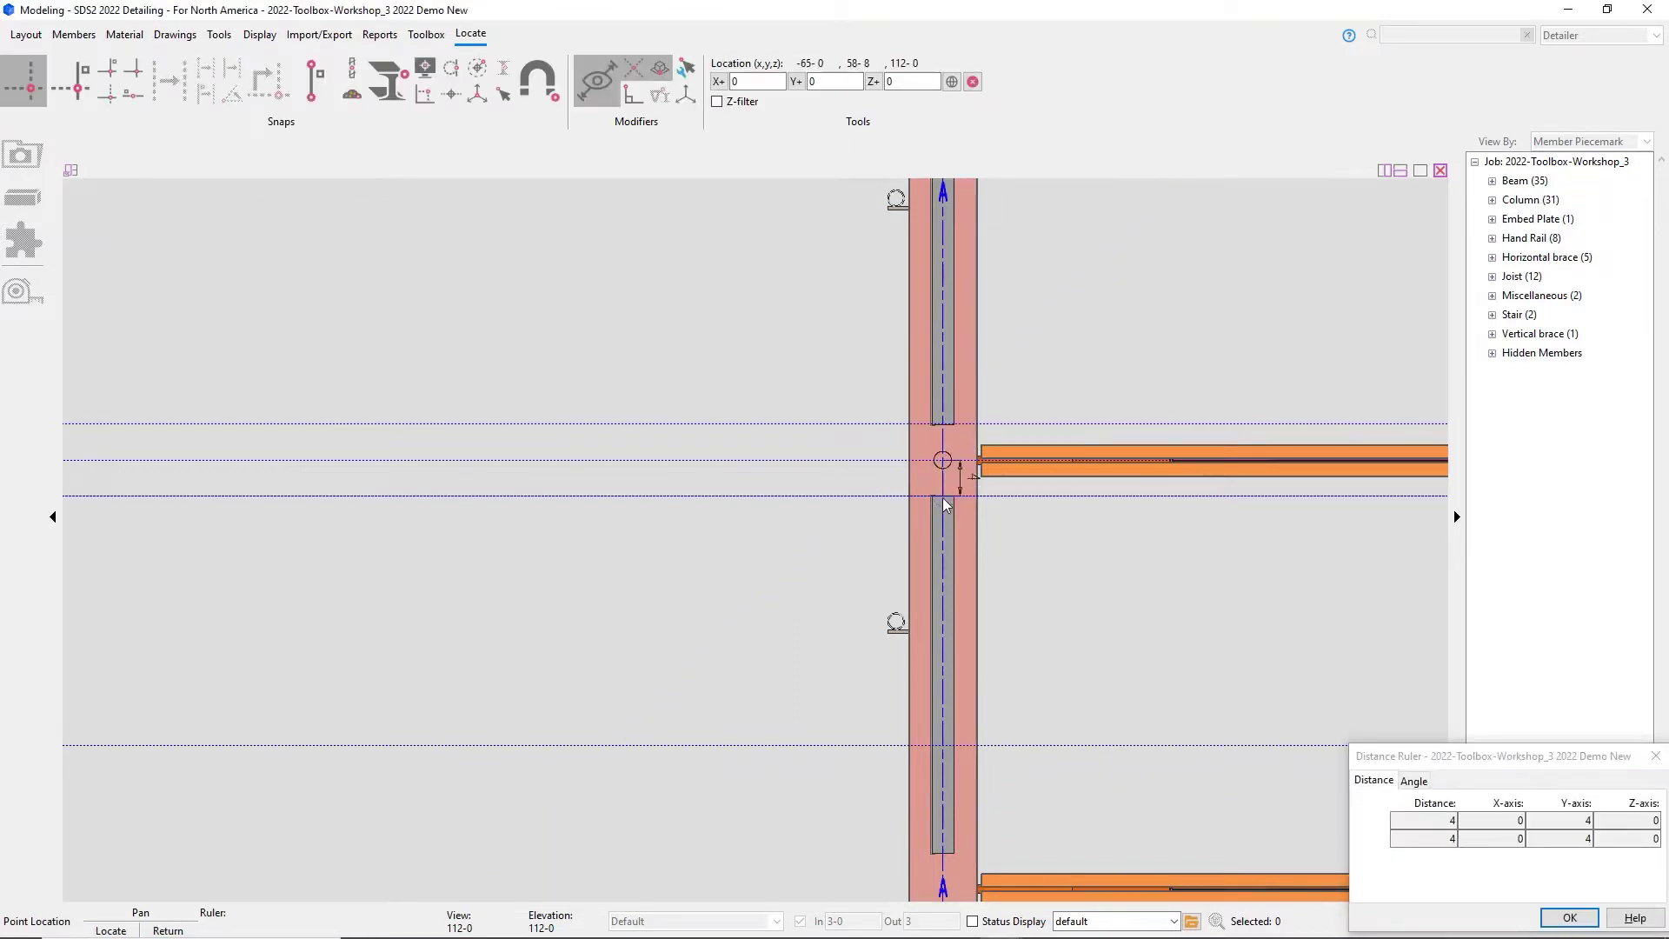
{"action": "left_click", "coordinate": [944, 503]}
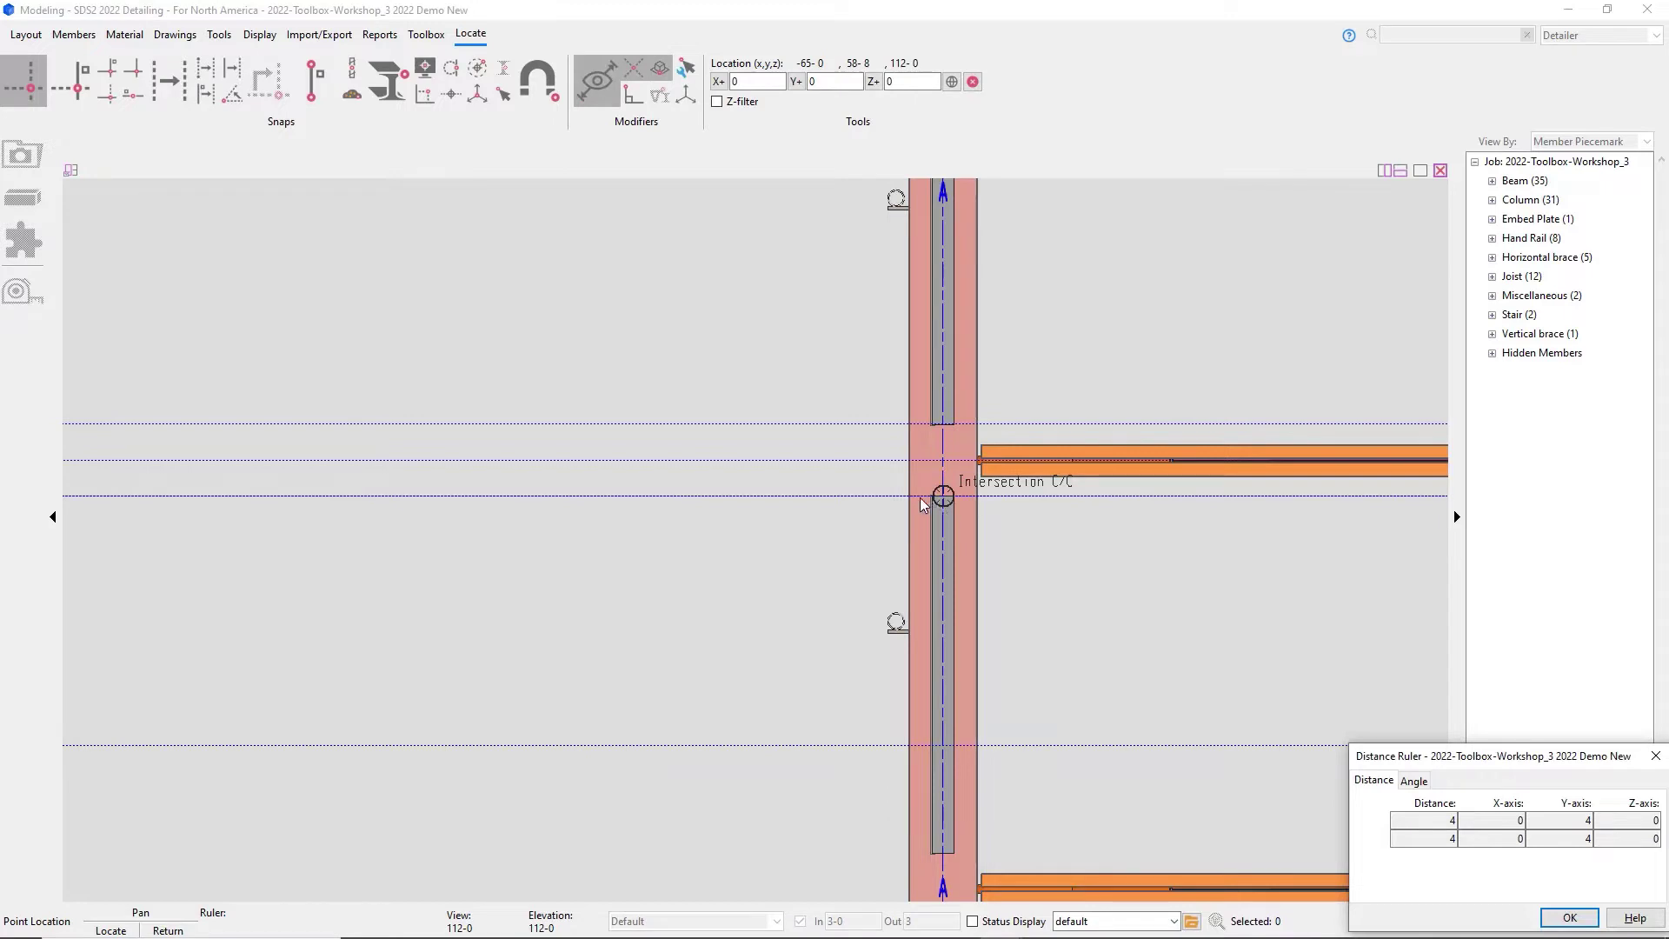
{"action": "scroll", "coordinate": [920, 498], "scroll_direction": "down", "scroll_amount": 3}
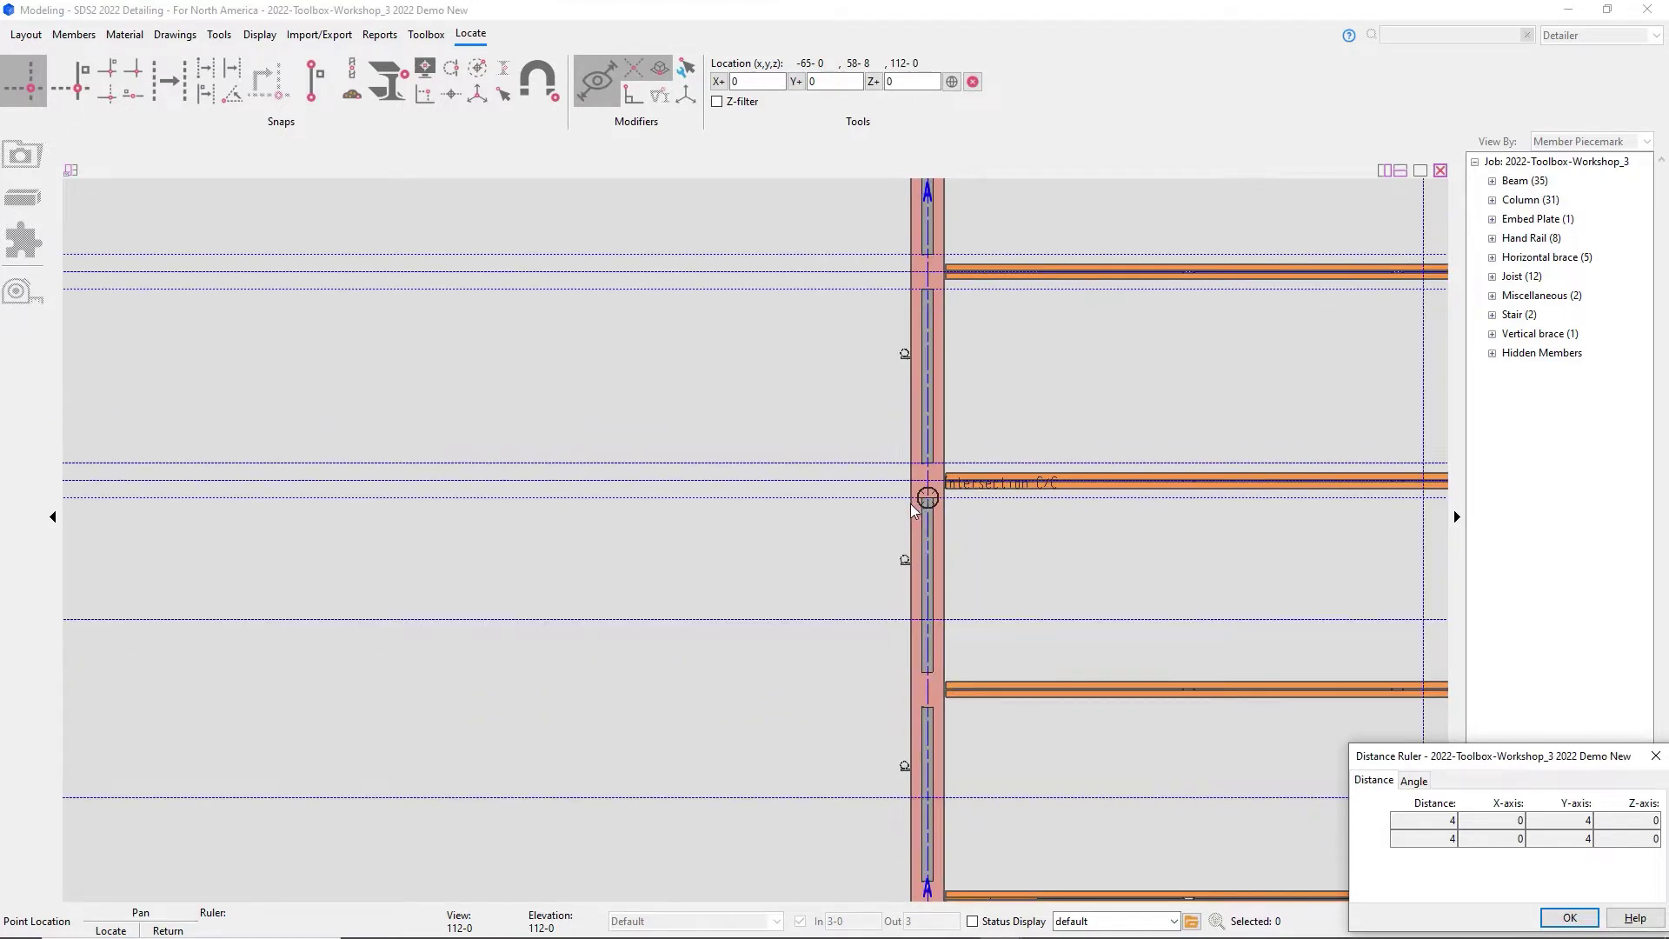
{"action": "right_click", "coordinate": [912, 507]}
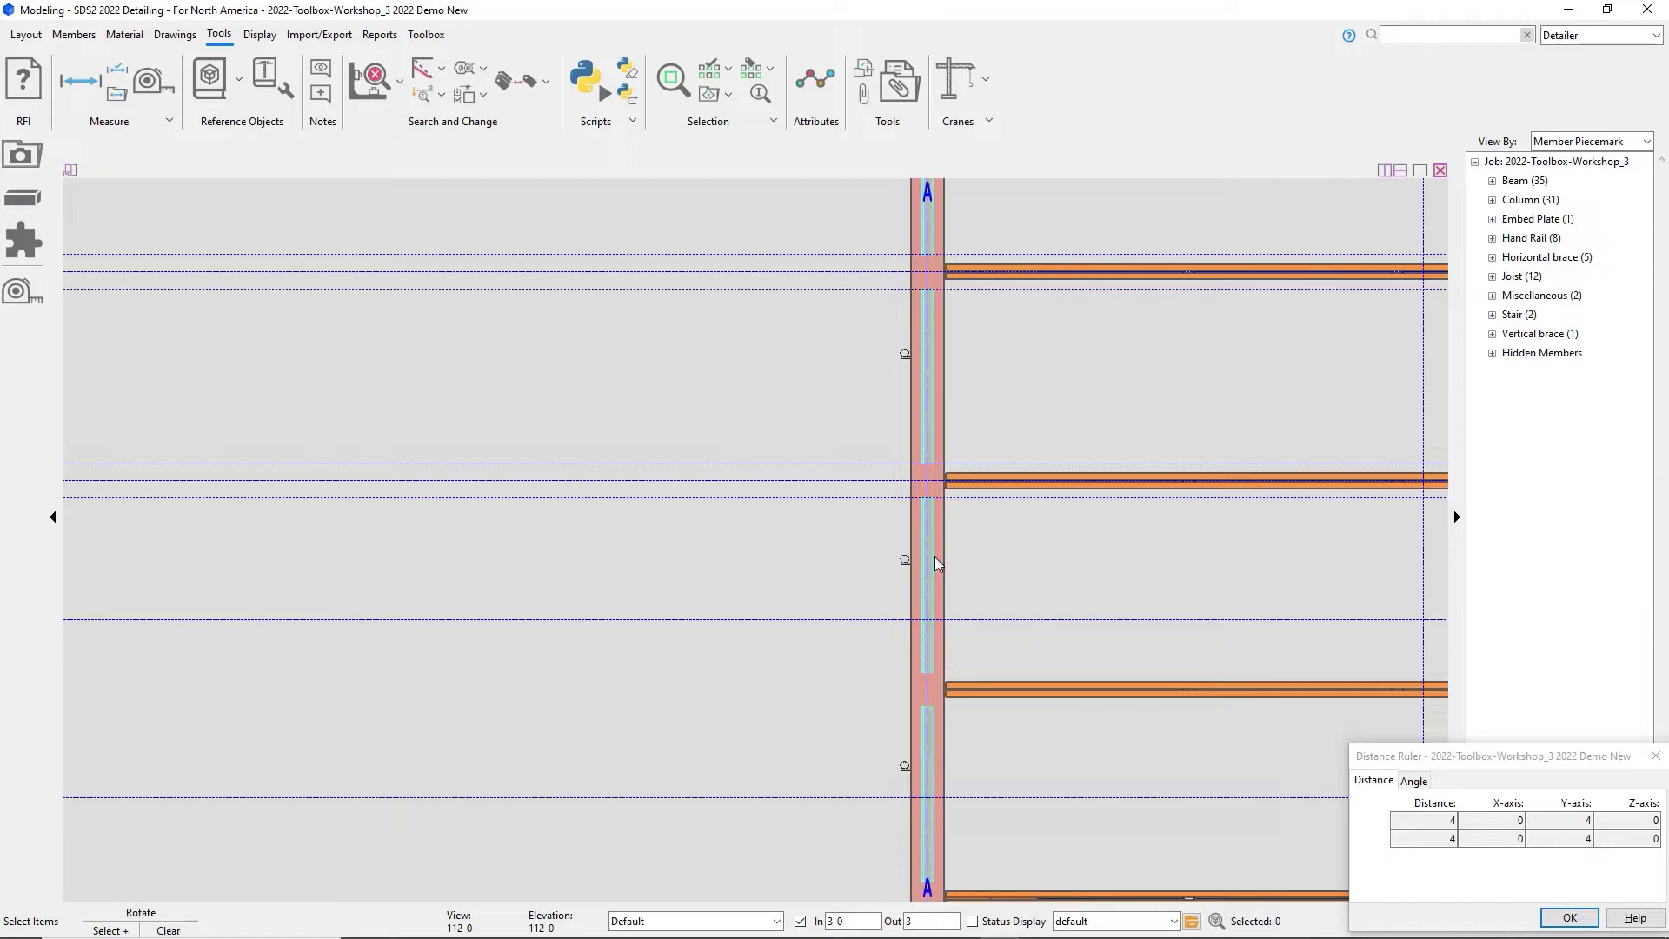
- Edit the new deck support on the beam to turn off its left end support material and apply the change
{"action": "middle_click_drag", "start_coordinate": [935, 561], "coordinate": [800, 437]}
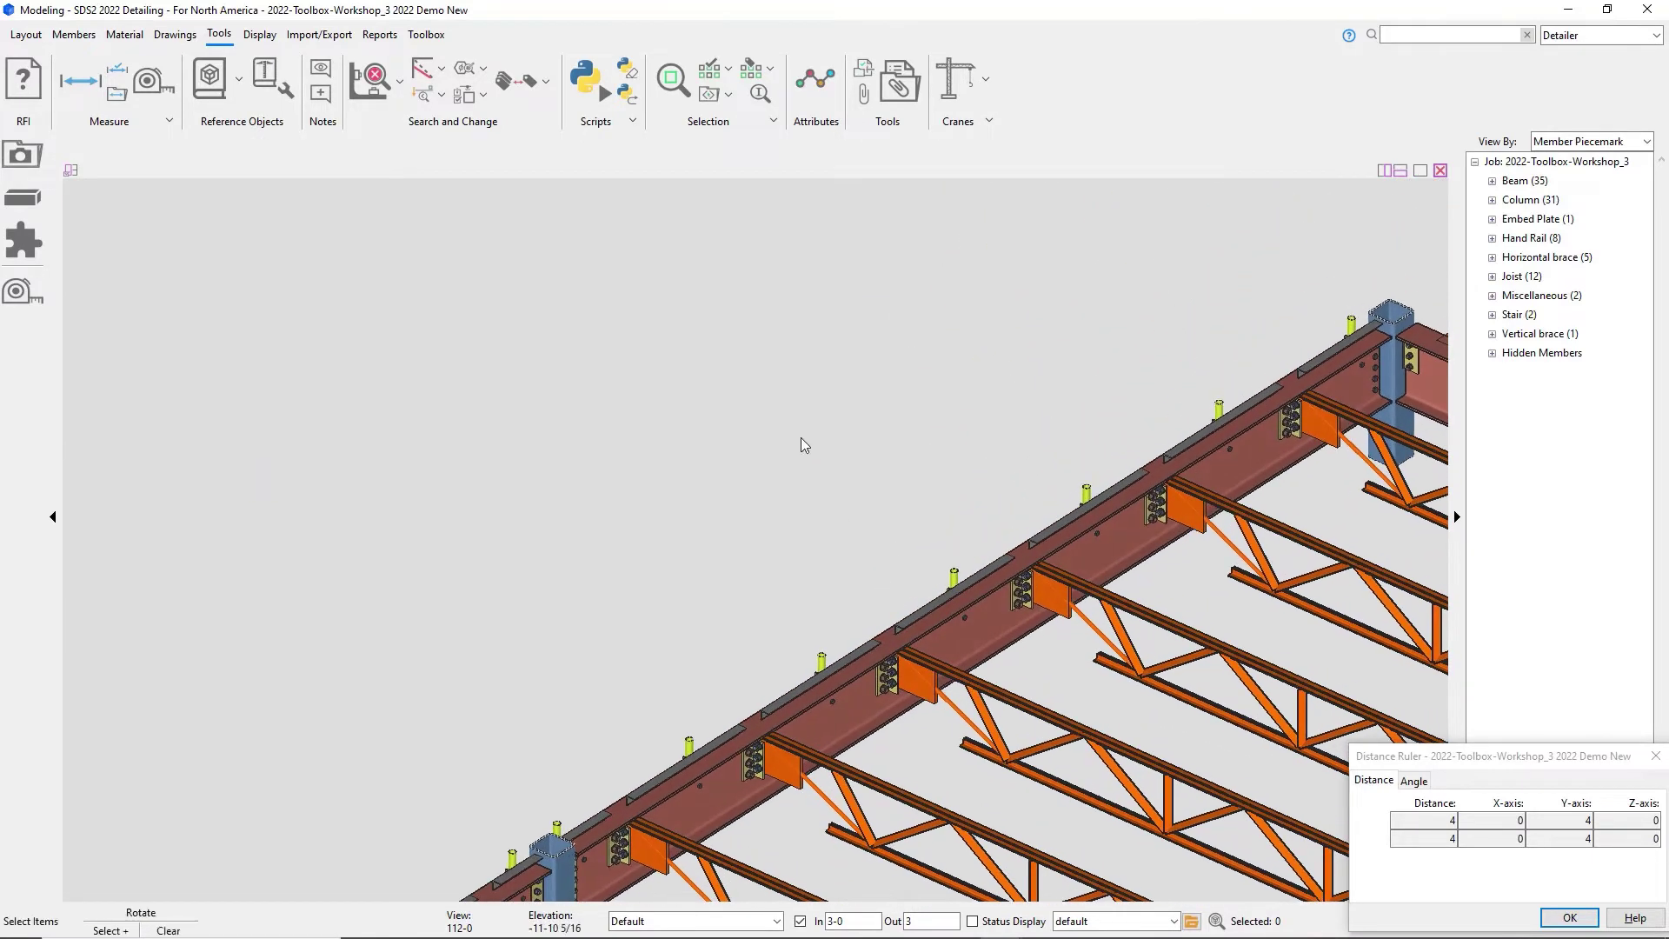
{"action": "double_click", "coordinate": [646, 793]}
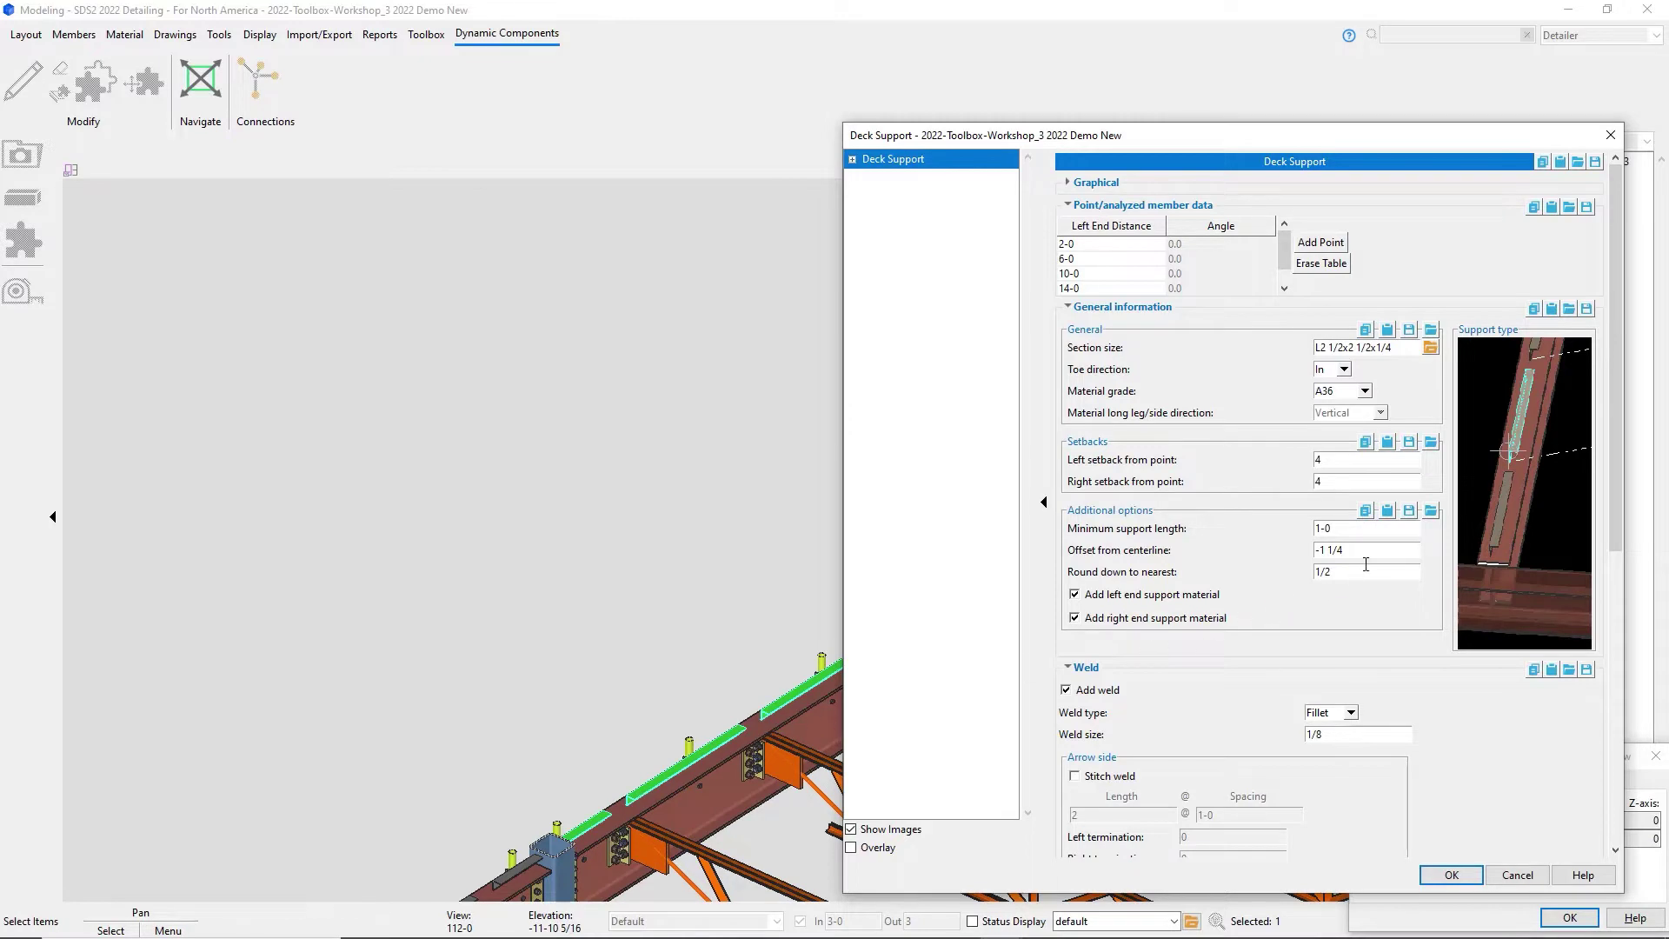
{"action": "left_click", "coordinate": [1076, 595]}
{"action": "left_click", "coordinate": [1445, 875]}
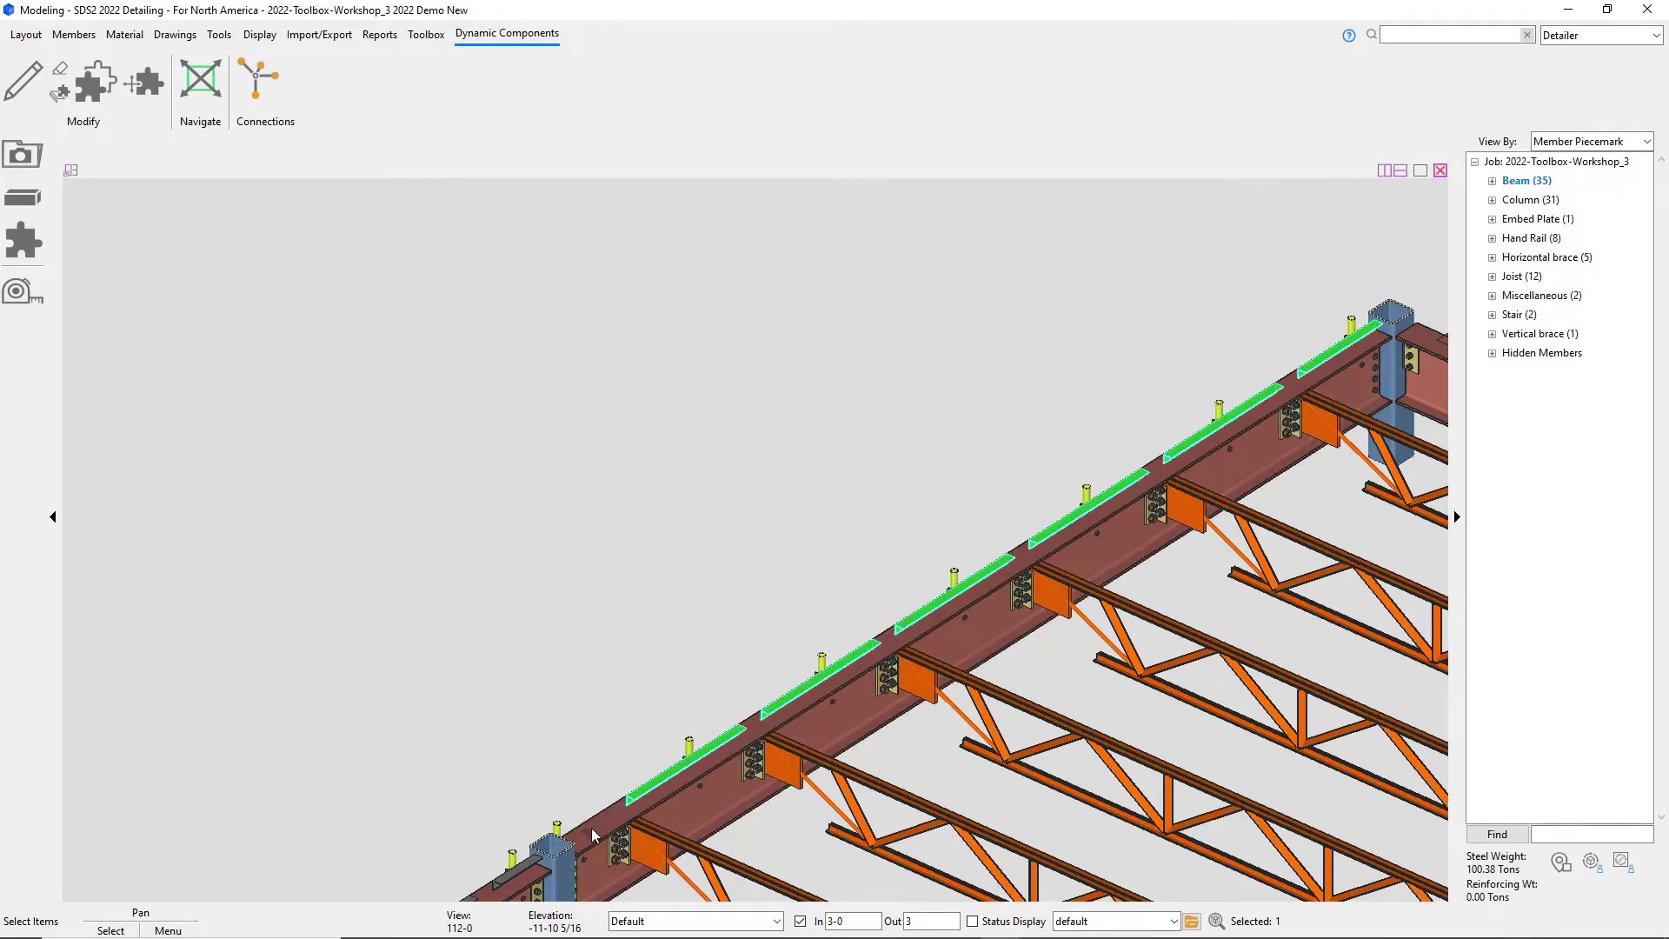
- Edit the deck support on the joist beam to turn off its right end support material and apply the change
{"action": "double_click", "coordinate": [668, 780]}
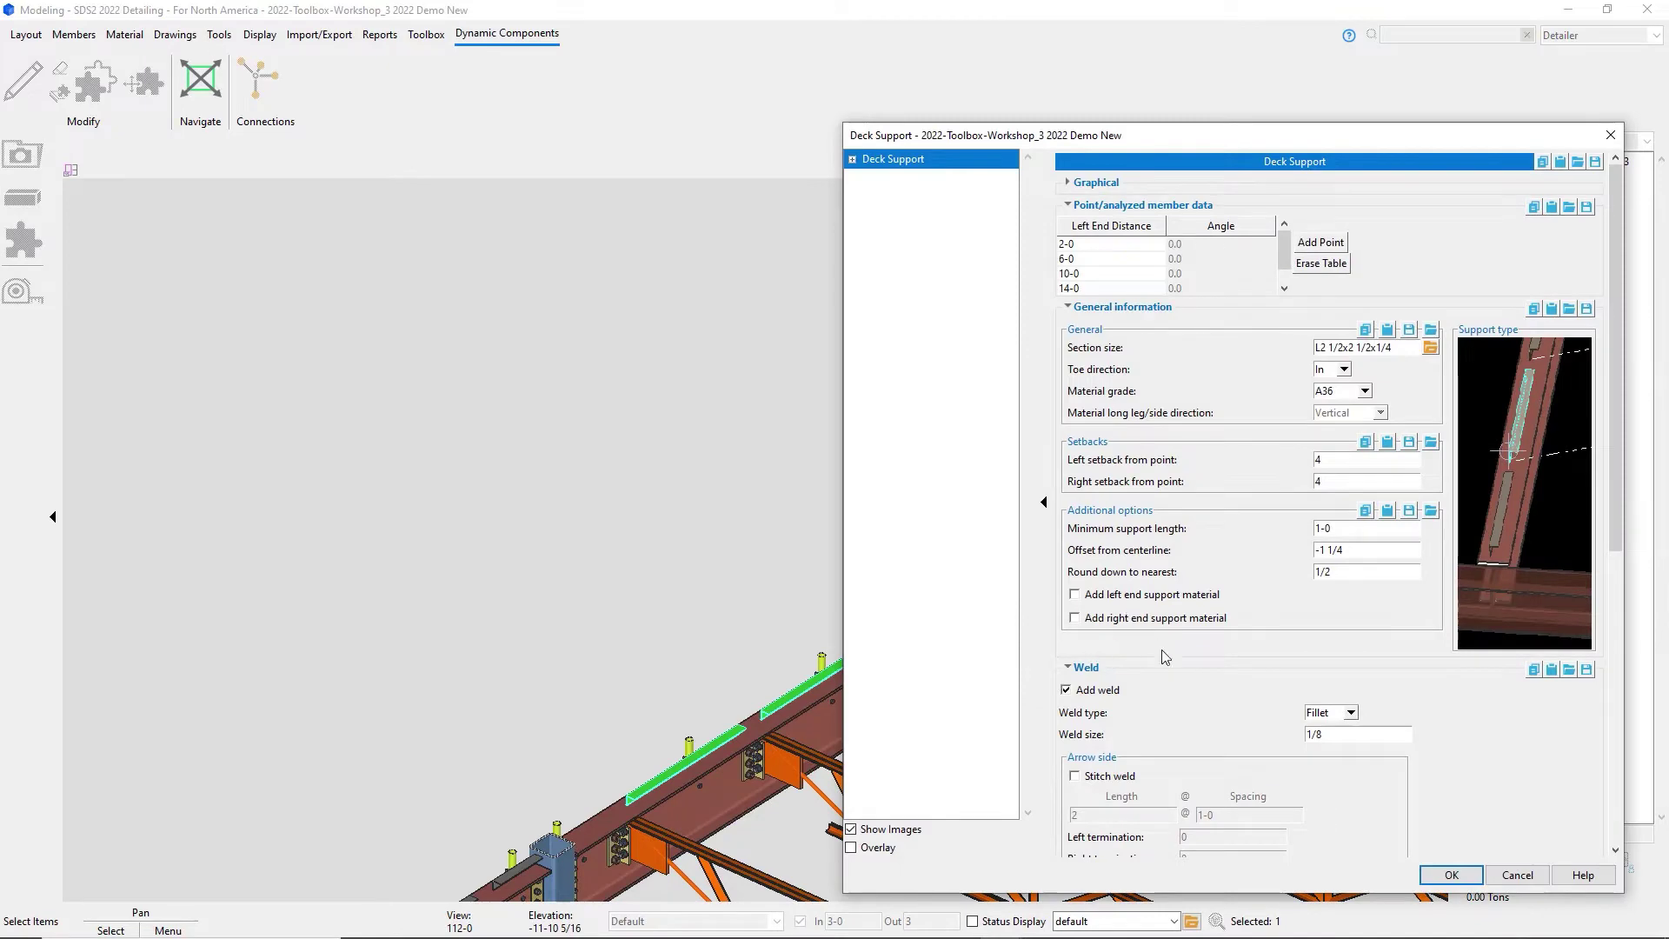
{"action": "left_click", "coordinate": [1449, 874]}
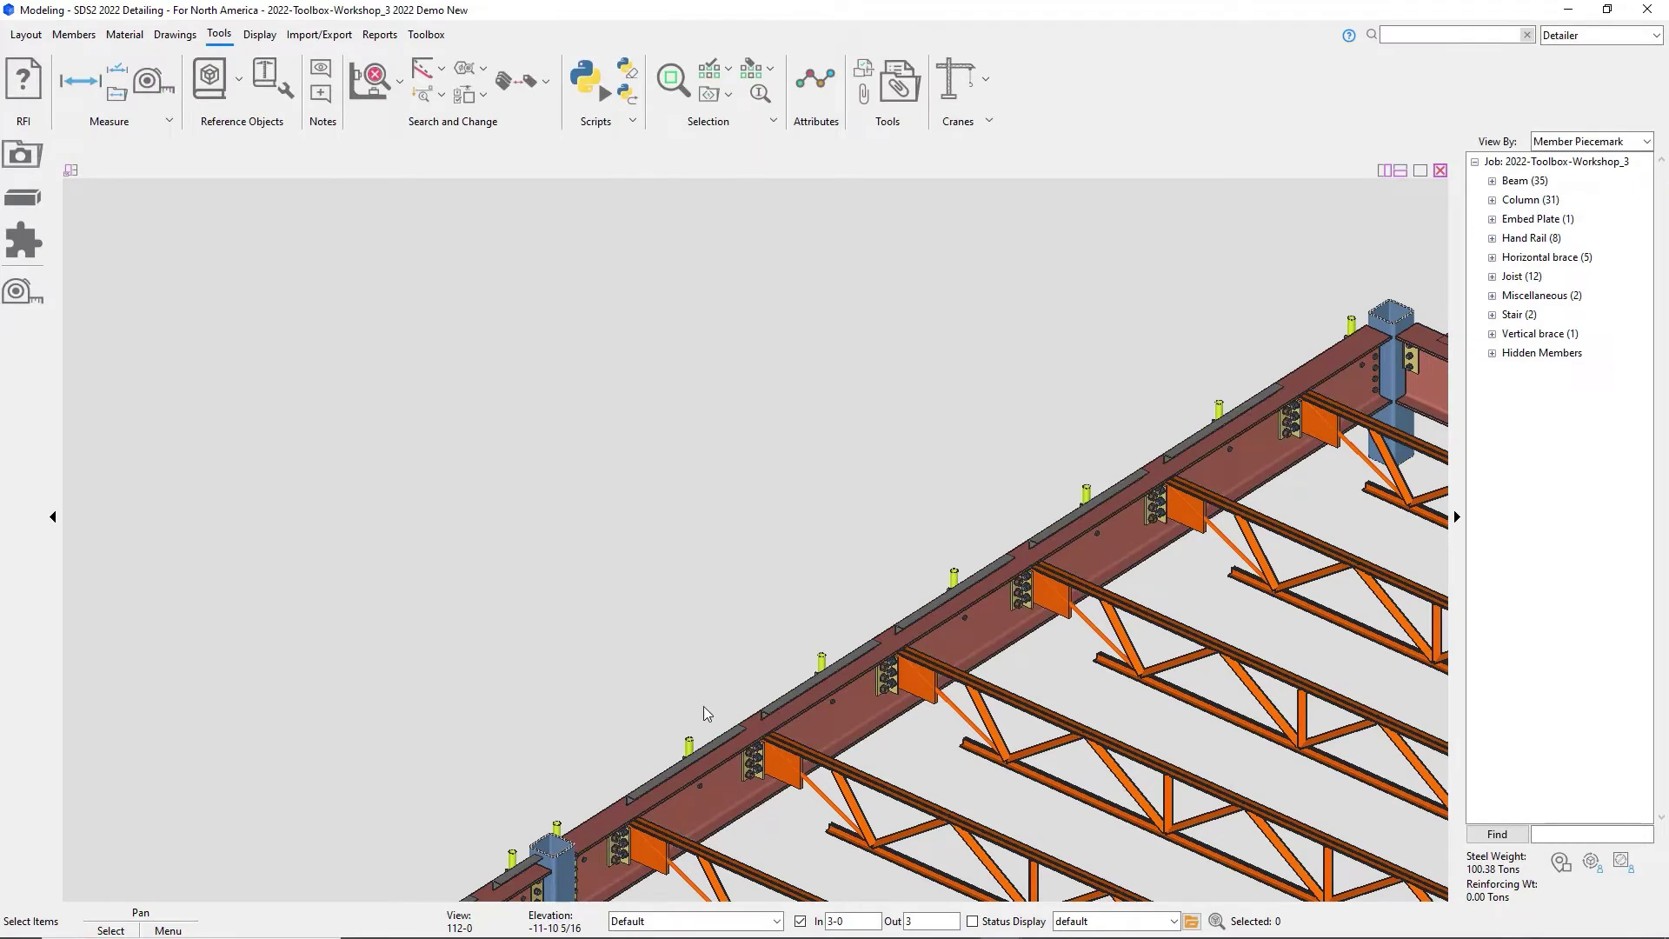
- Reopen the deck support on the joist beam, enable both left and right end support material, and apply the change
{"action": "double_click", "coordinate": [732, 739]}
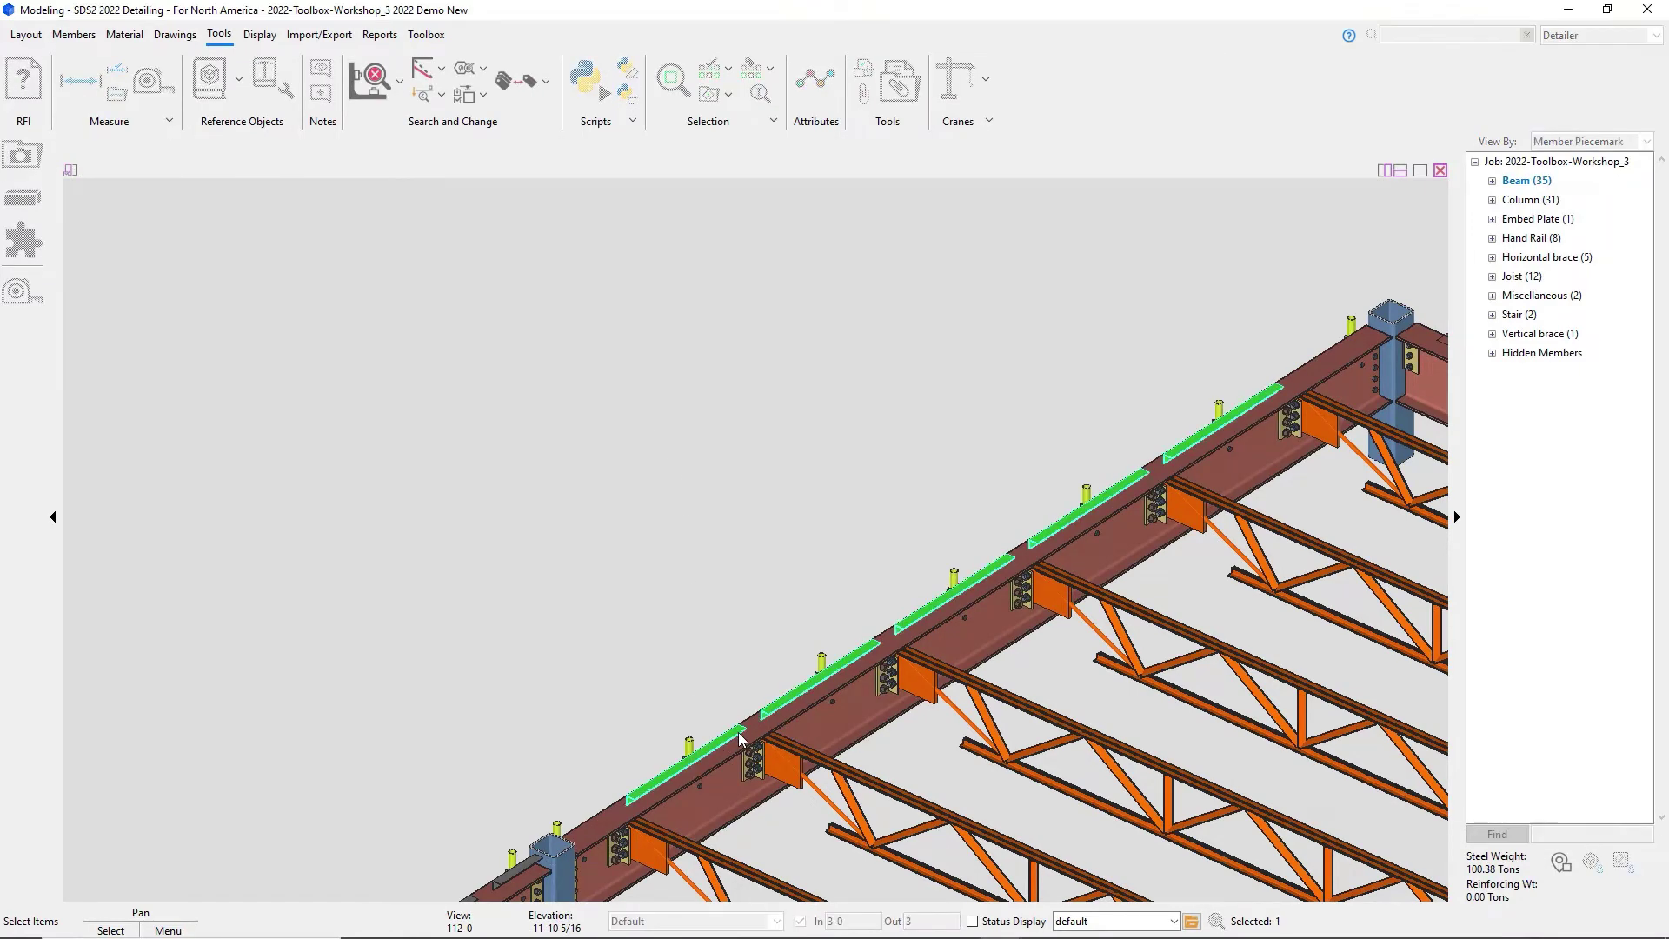
{"action": "left_click", "coordinate": [1121, 594]}
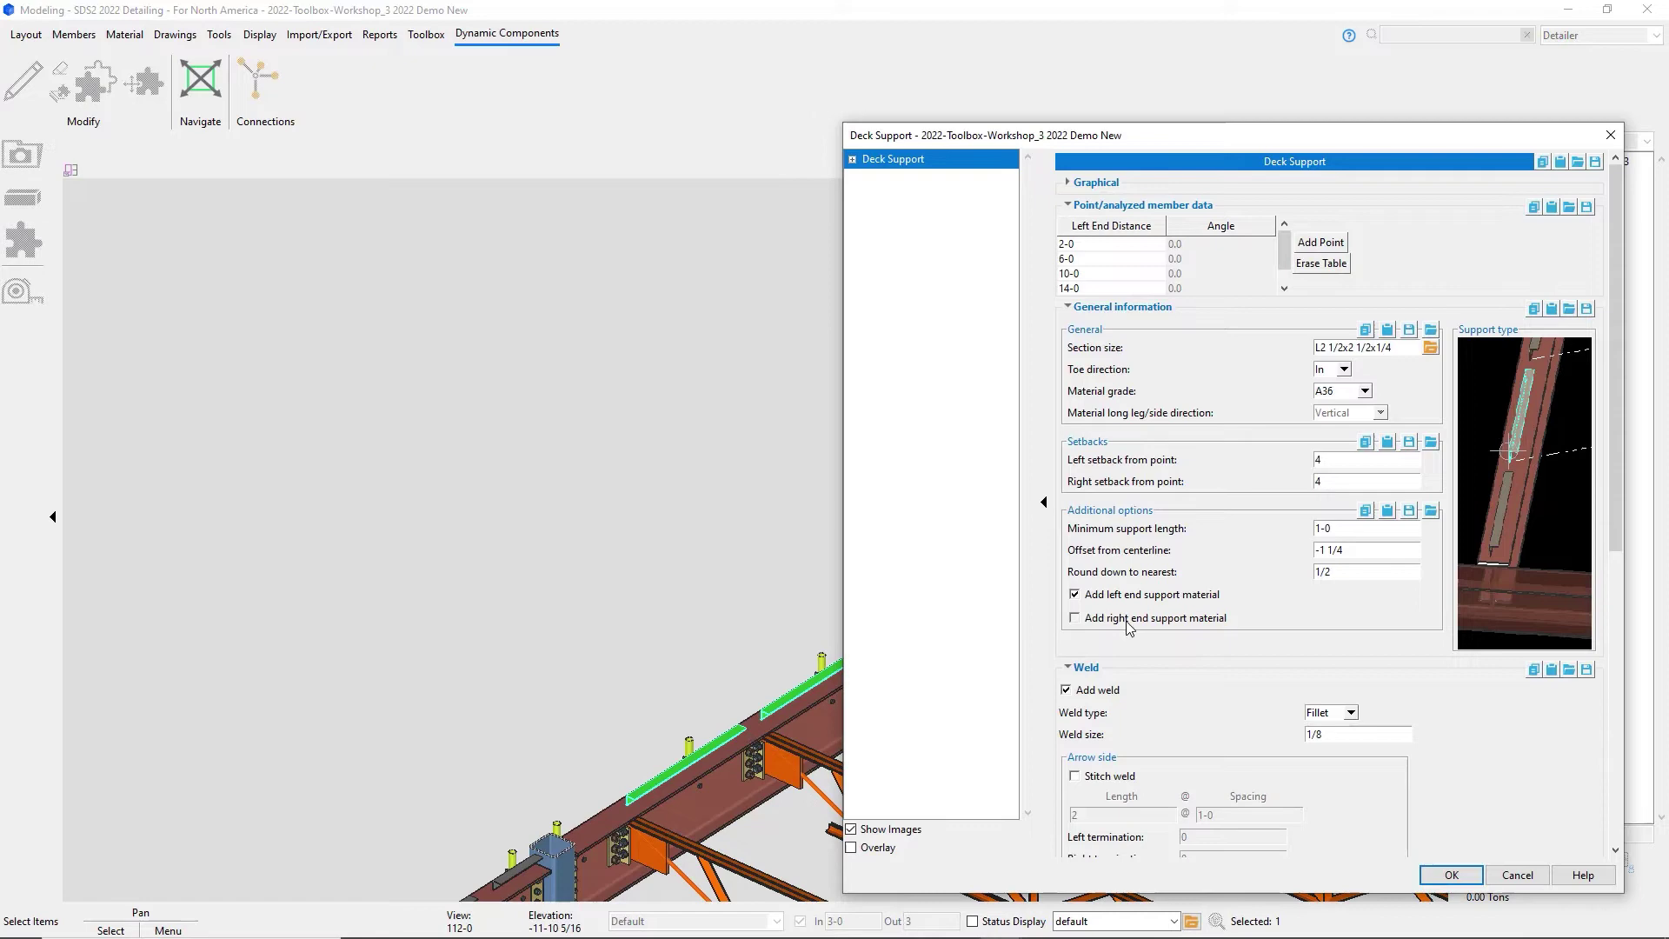
{"action": "left_click", "coordinate": [1125, 618]}
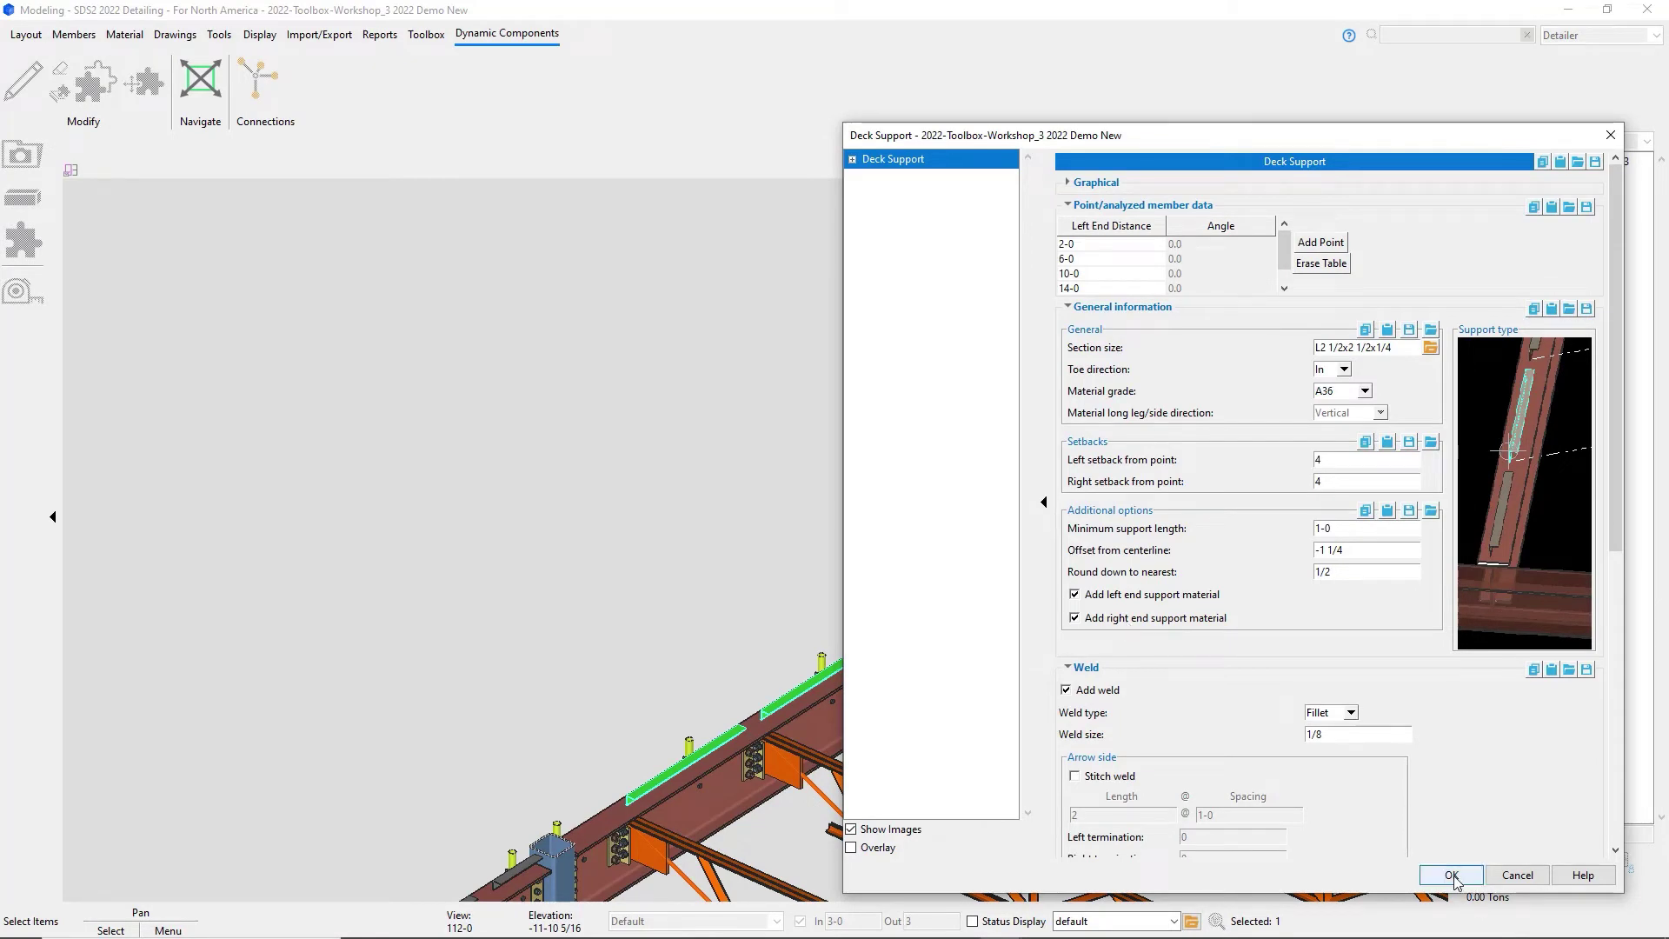
{"action": "left_click", "coordinate": [1451, 875]}
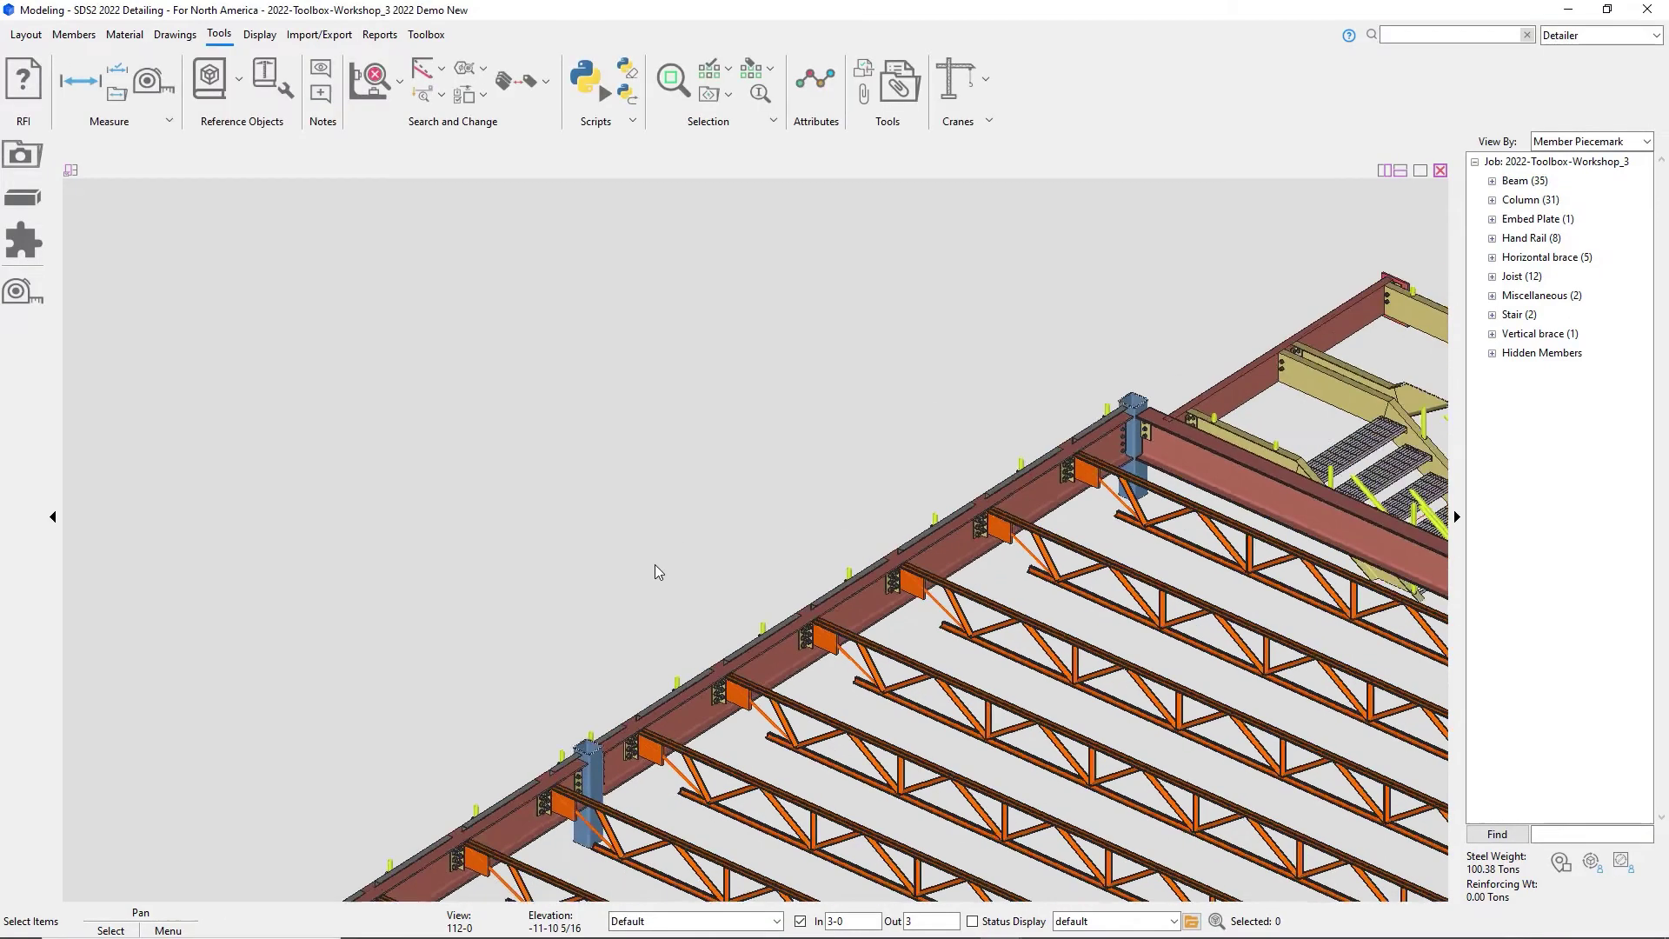
- Start a Deck Support component on the grid 6 beam between grids E and F, using both members and points as the selection method
{"action": "scroll", "coordinate": [655, 565], "scroll_direction": "down", "scroll_amount": 5}
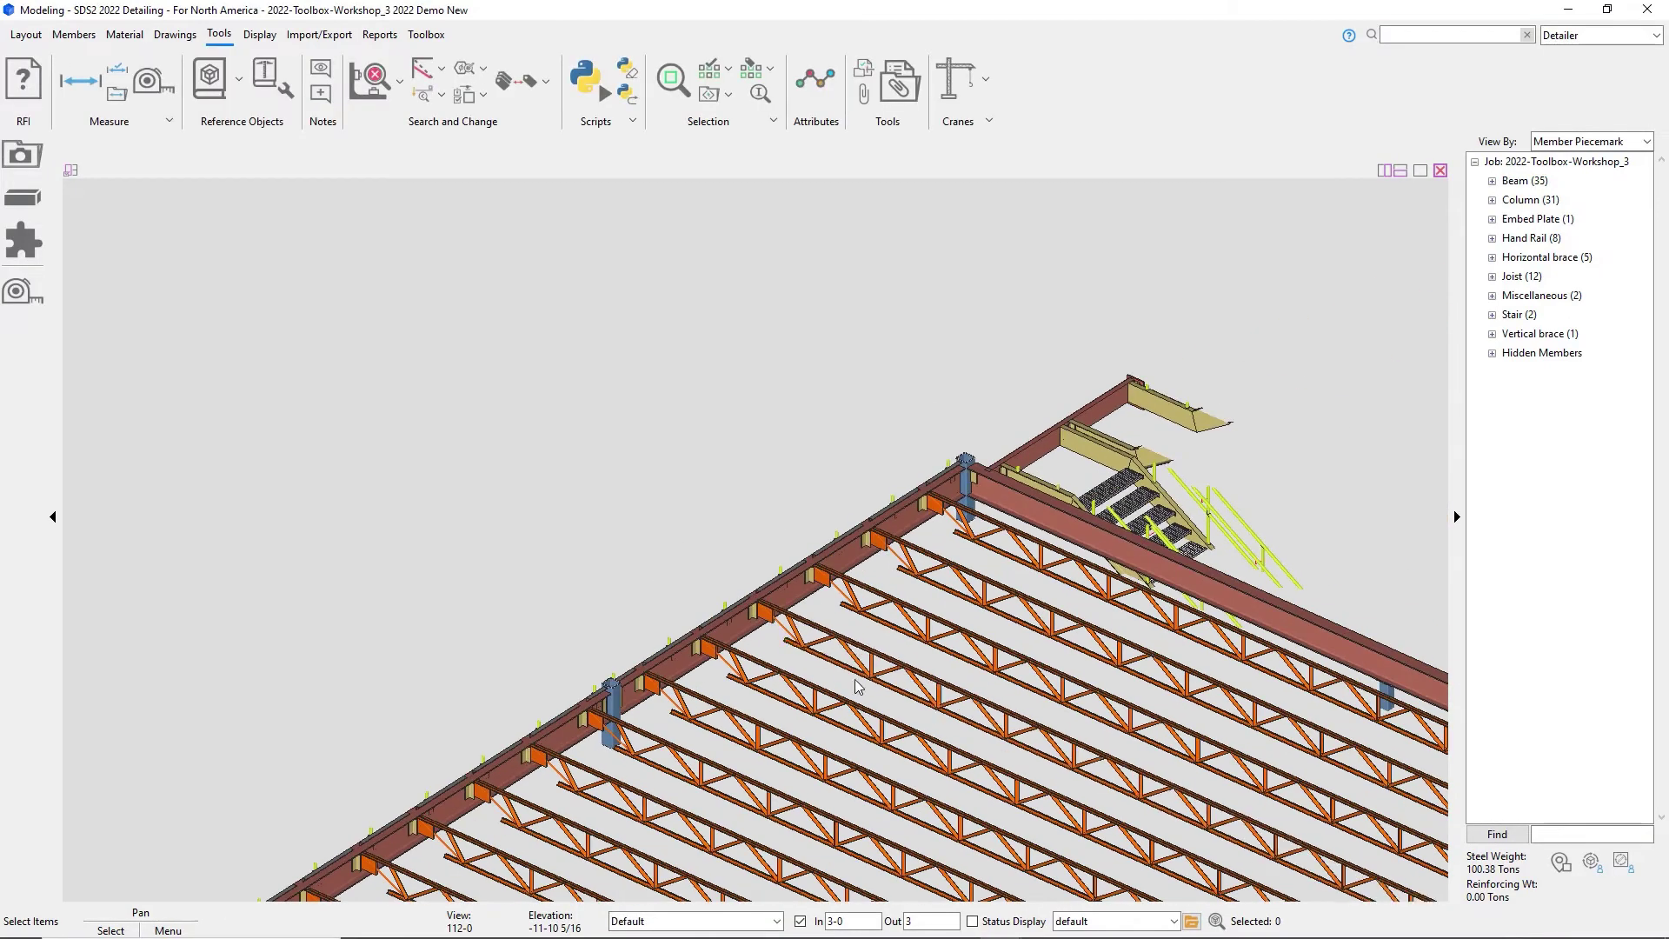
{"action": "middle_click_drag", "start_coordinate": [992, 685], "coordinate": [783, 417]}
{"action": "scroll", "coordinate": [686, 771], "scroll_direction": "up", "scroll_amount": 2}
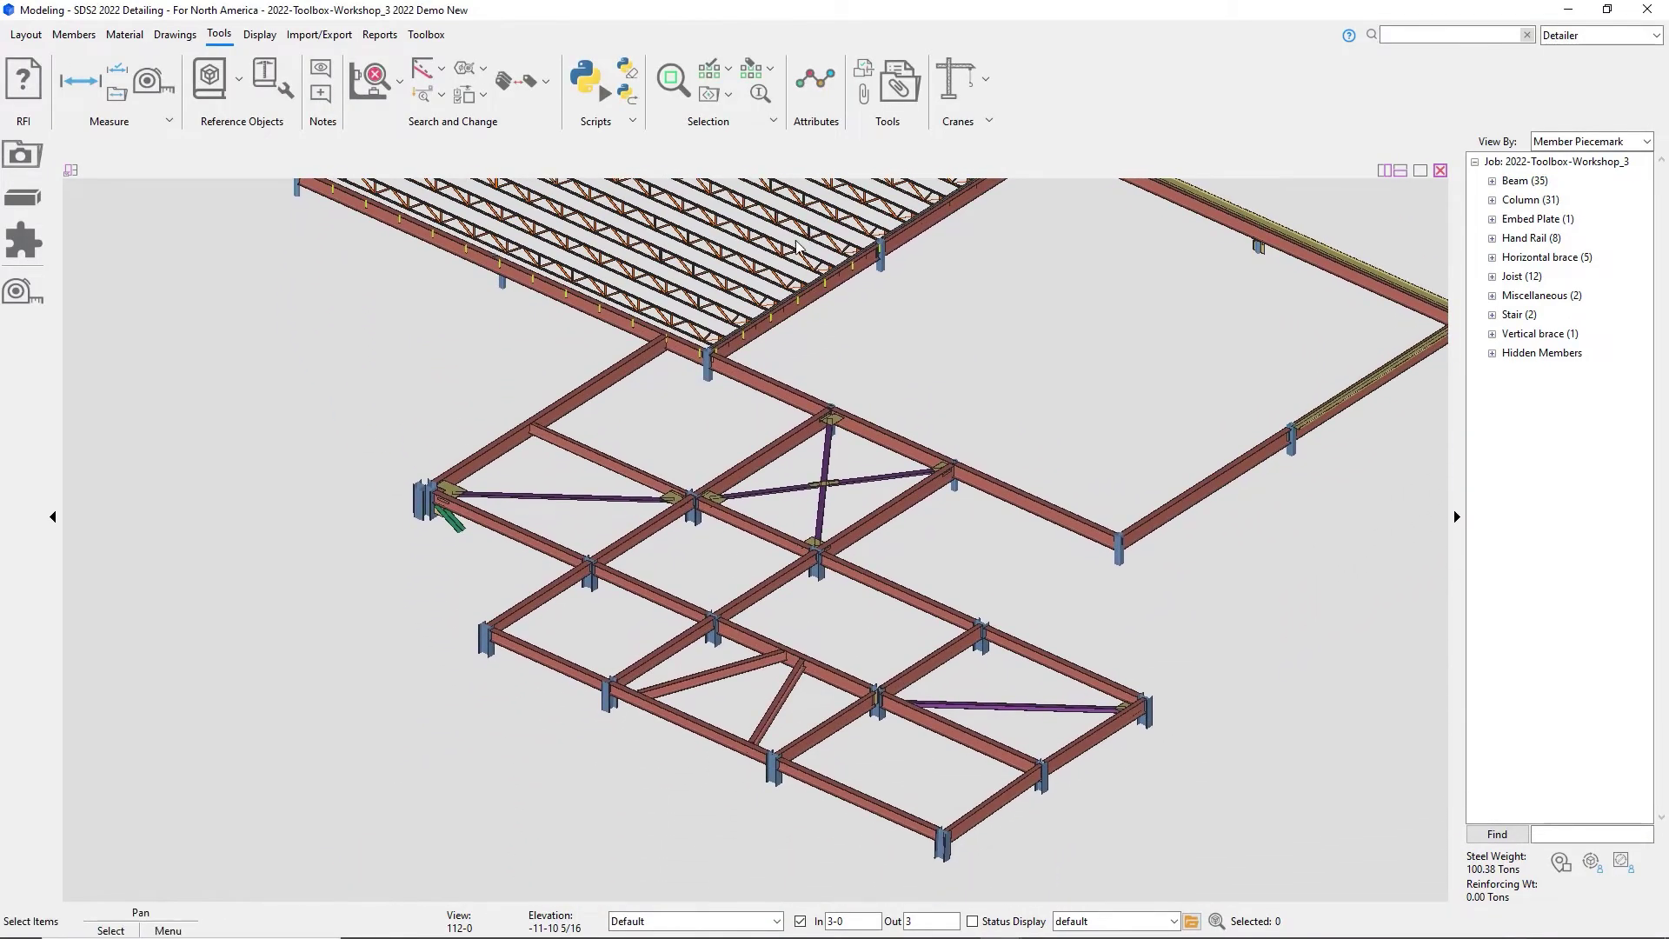
{"action": "scroll", "coordinate": [686, 771], "scroll_direction": "up", "scroll_amount": 5}
{"action": "scroll", "coordinate": [700, 696], "scroll_direction": "up", "scroll_amount": 3}
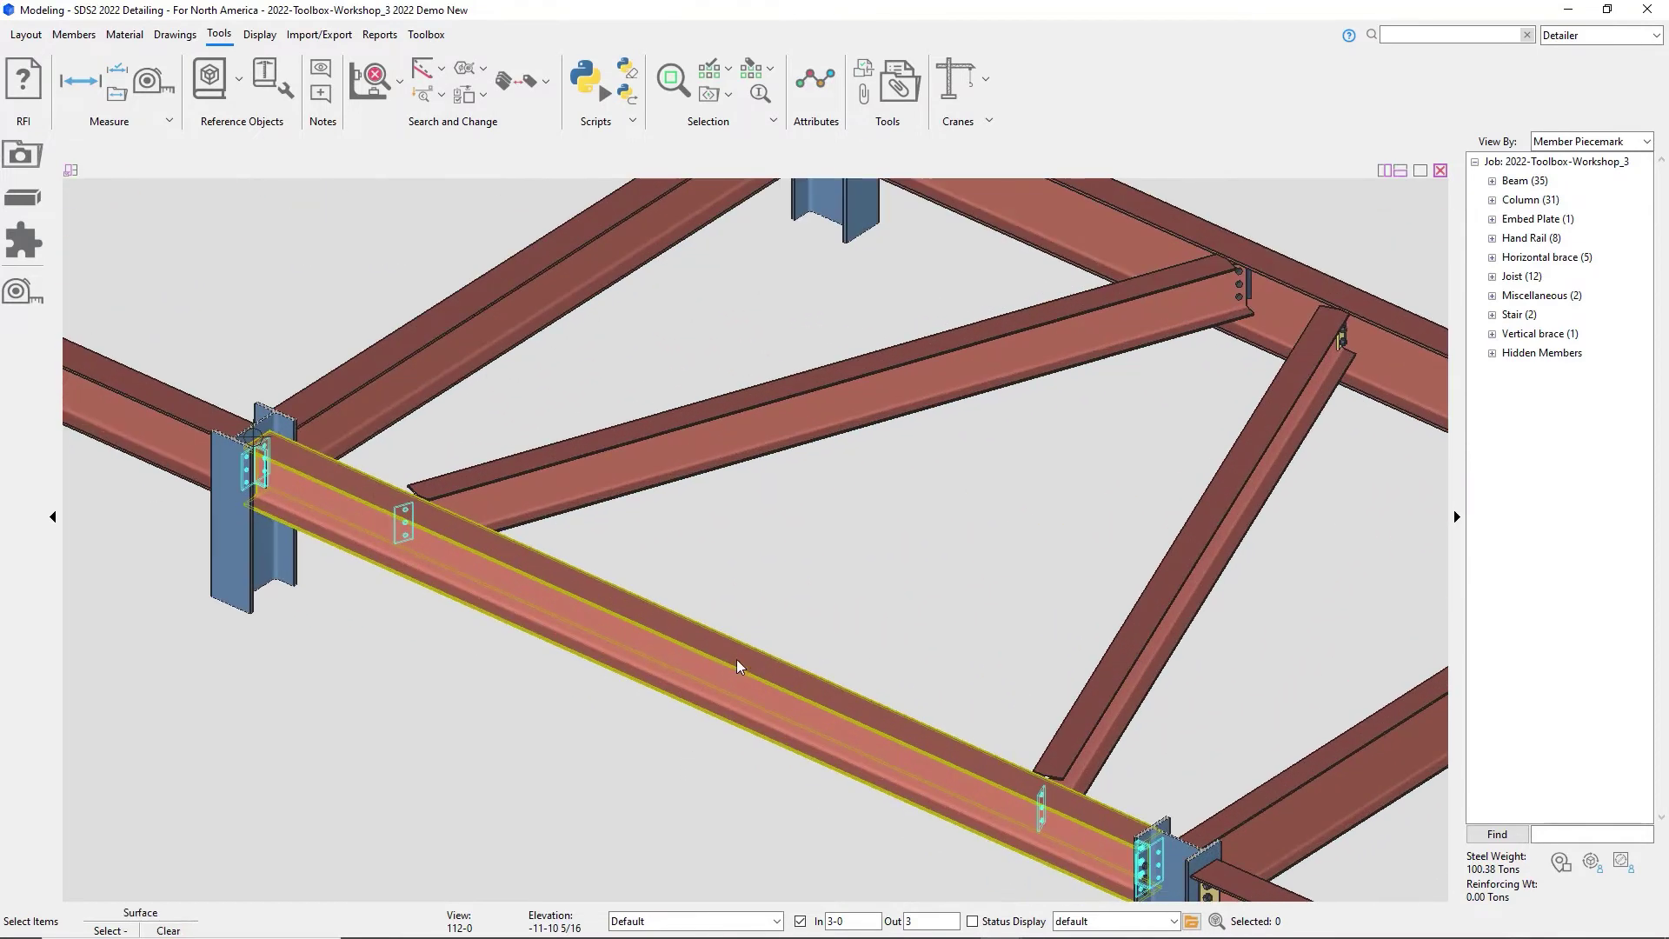
{"action": "key", "text": "p"}
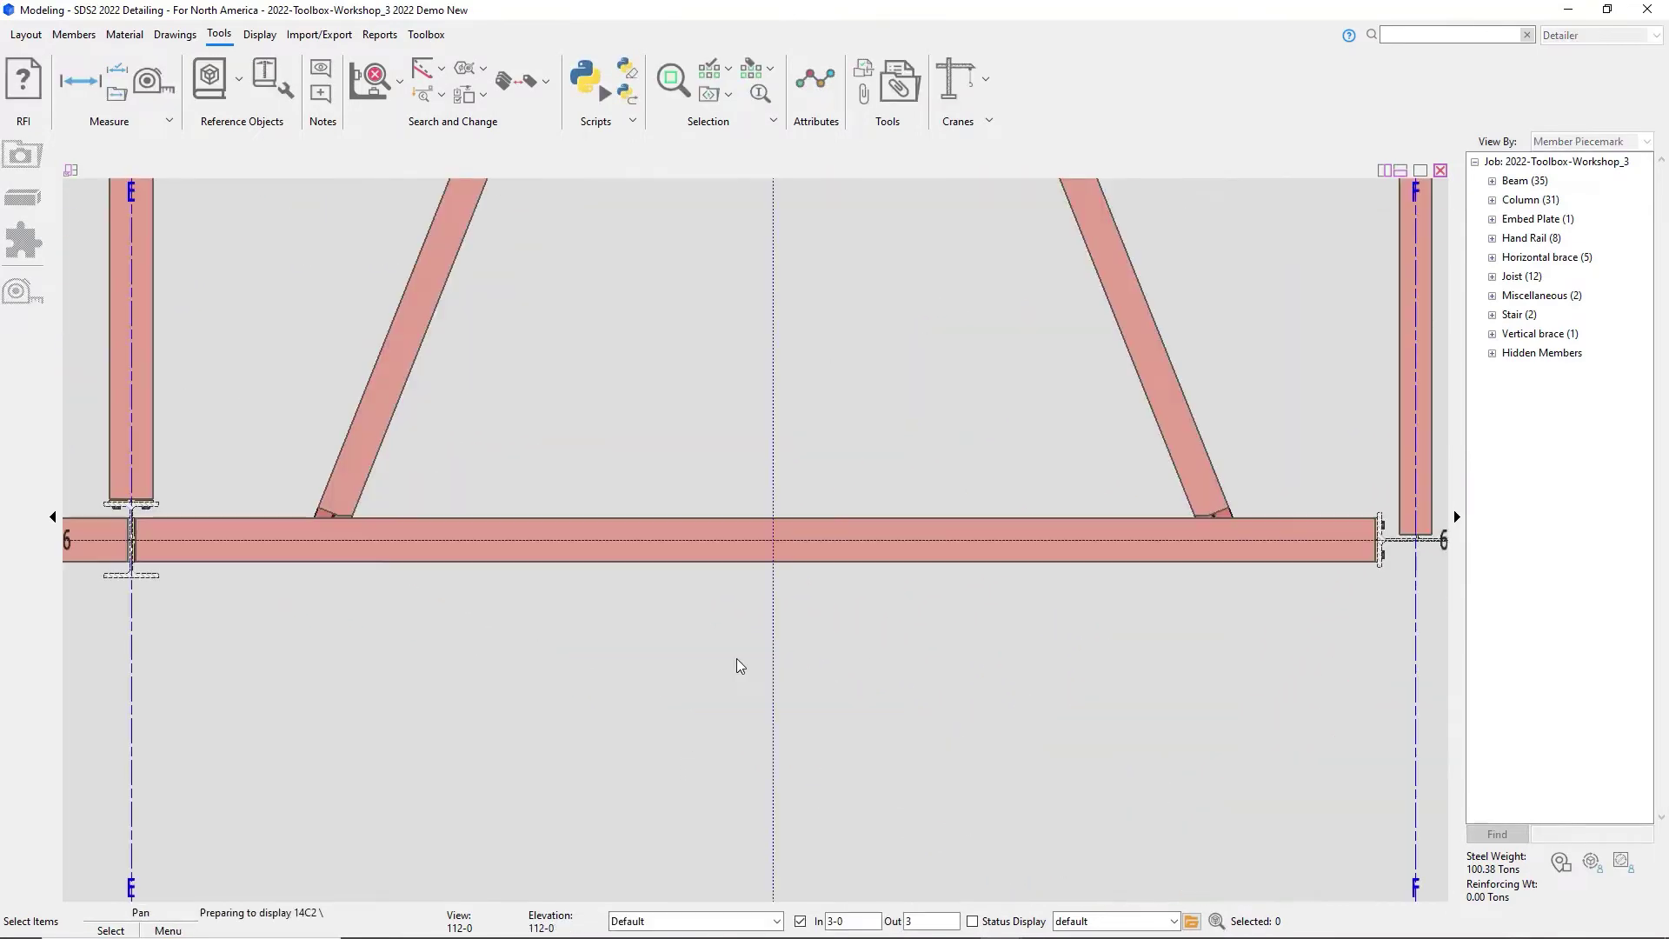
{"action": "scroll", "coordinate": [630, 736], "scroll_direction": "down", "scroll_amount": 3}
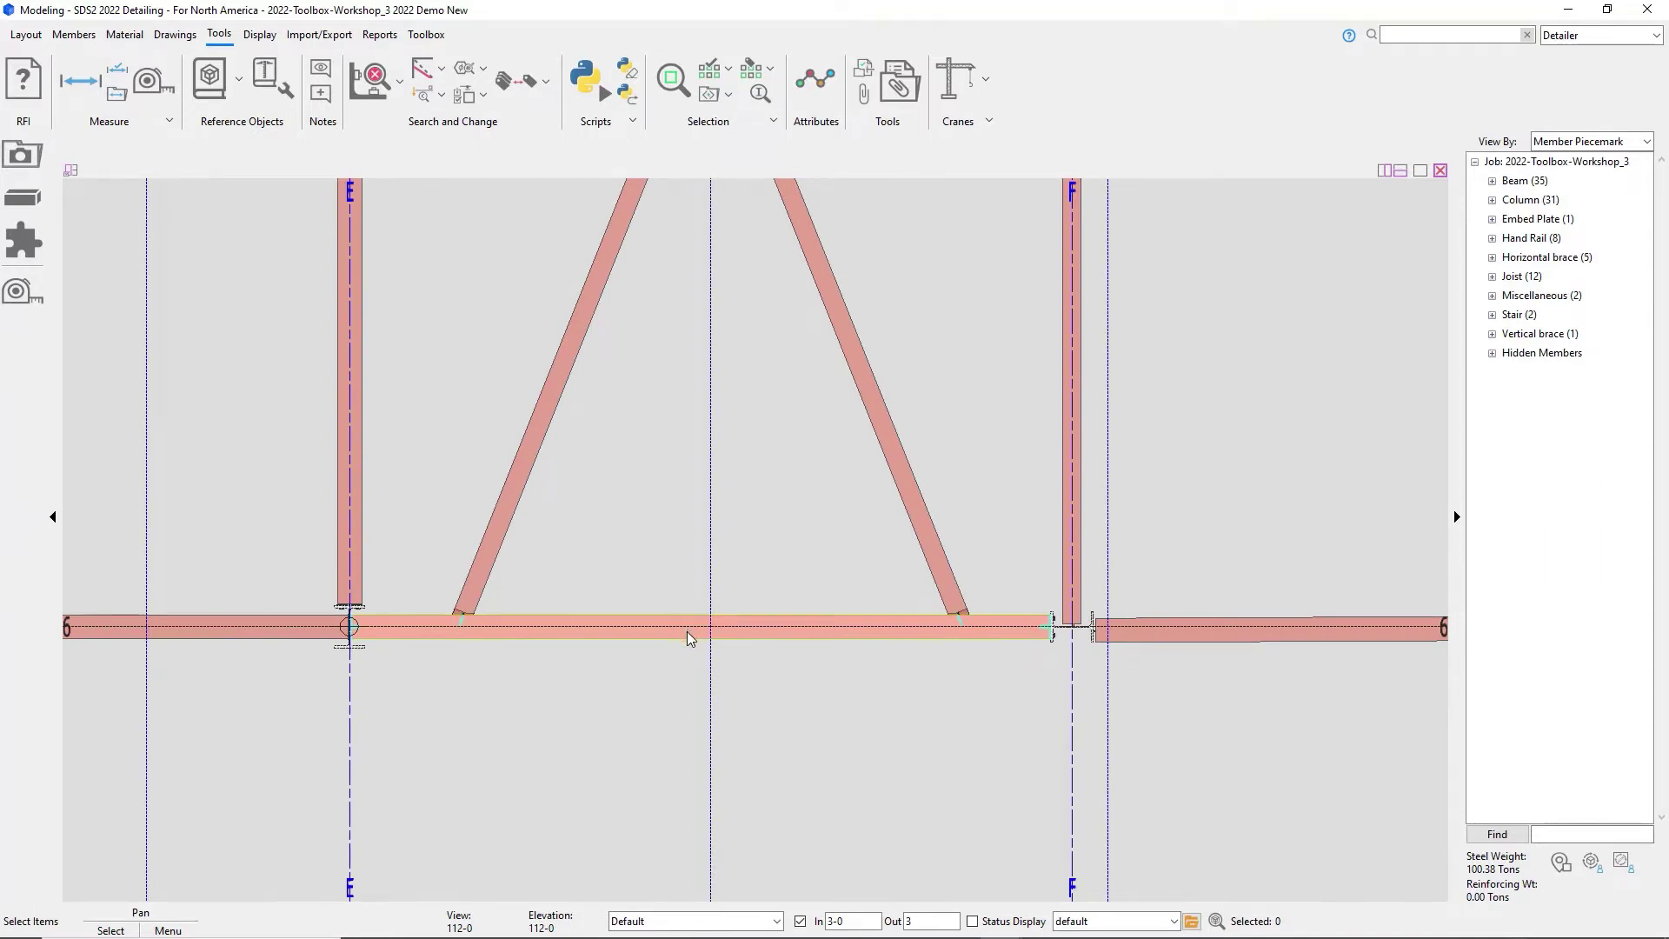
{"action": "left_click", "coordinate": [687, 631]}
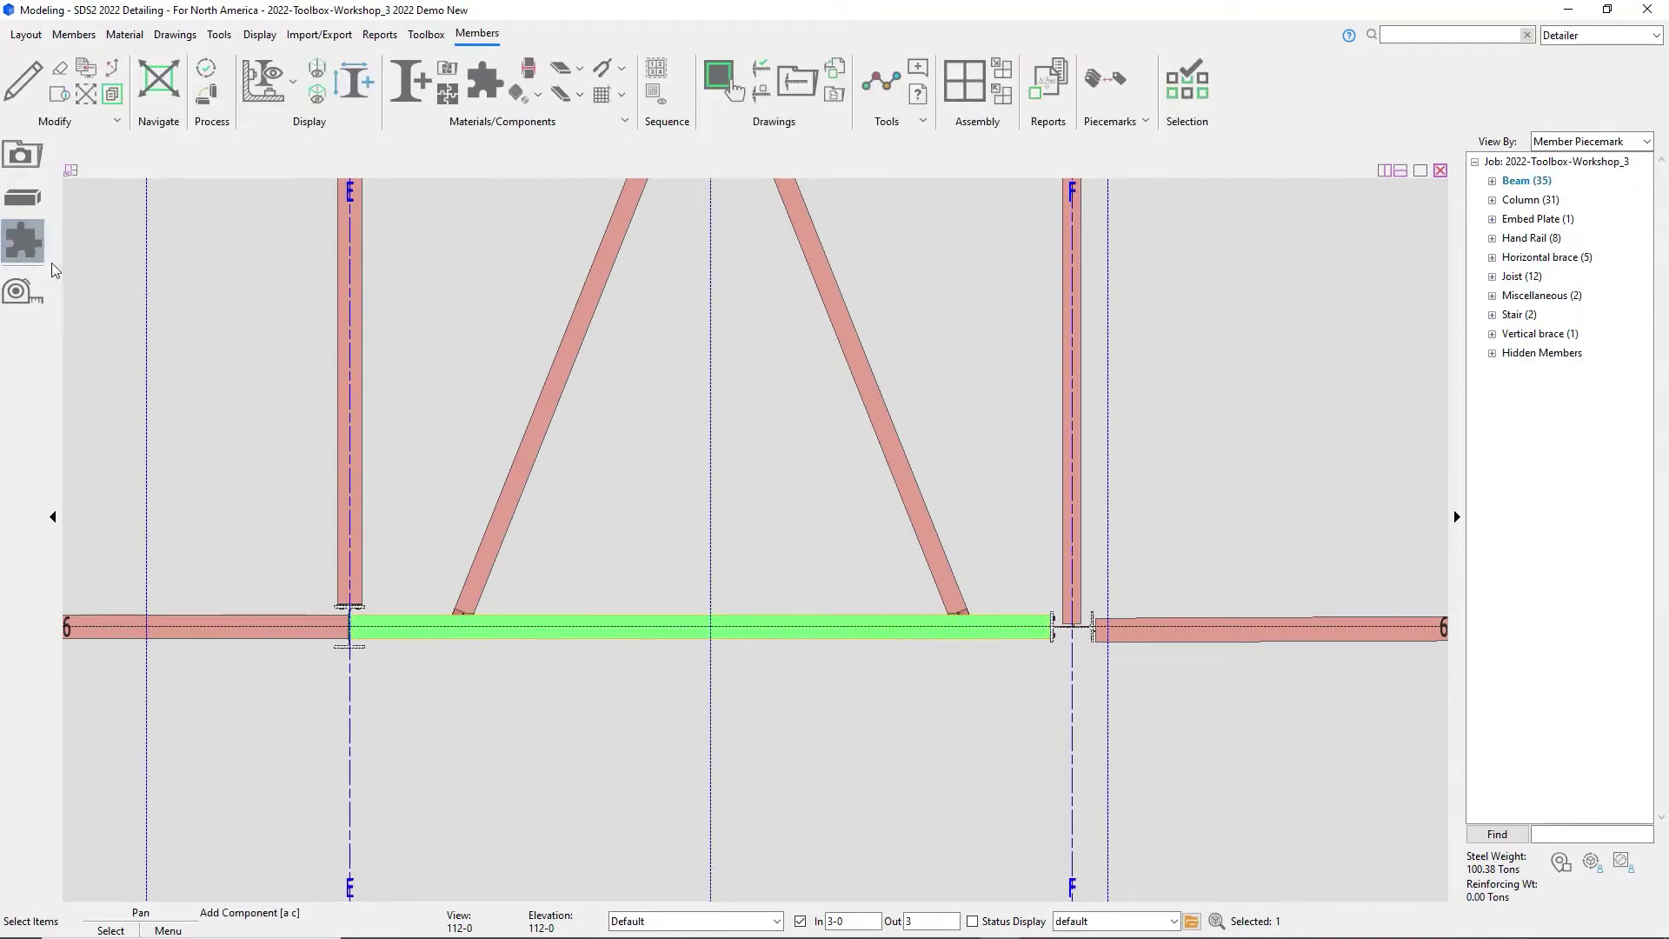
{"action": "left_click", "coordinate": [23, 240]}
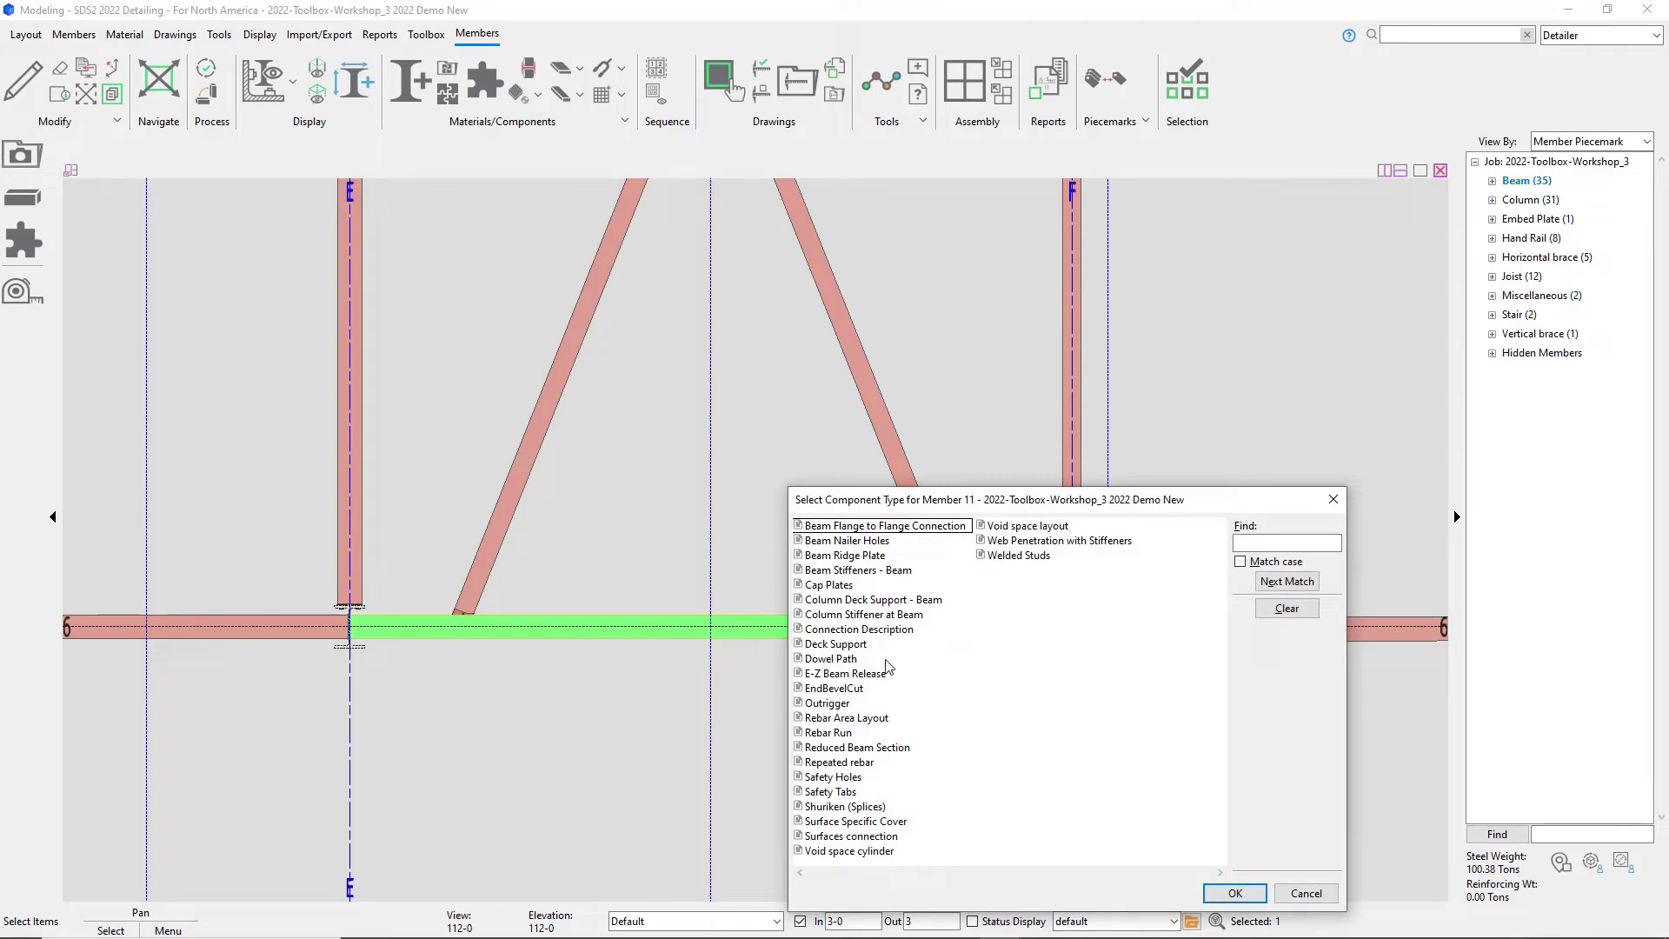
{"action": "left_click", "coordinate": [859, 660]}
{"action": "left_click", "coordinate": [1213, 893]}
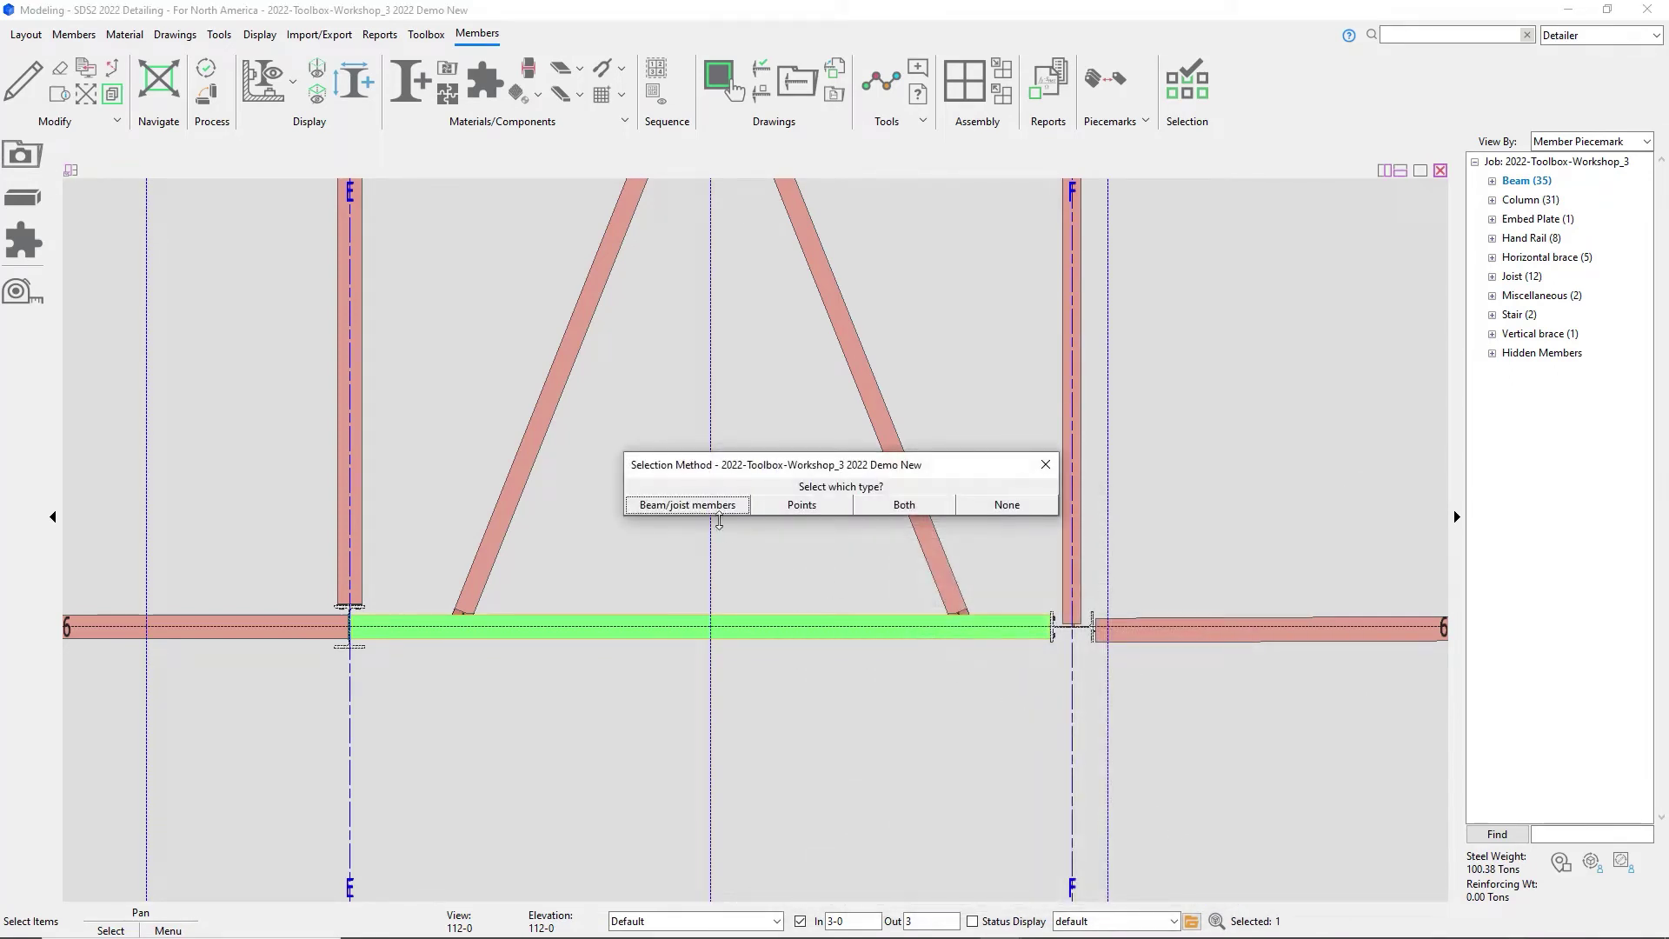
{"action": "left_click", "coordinate": [904, 508]}
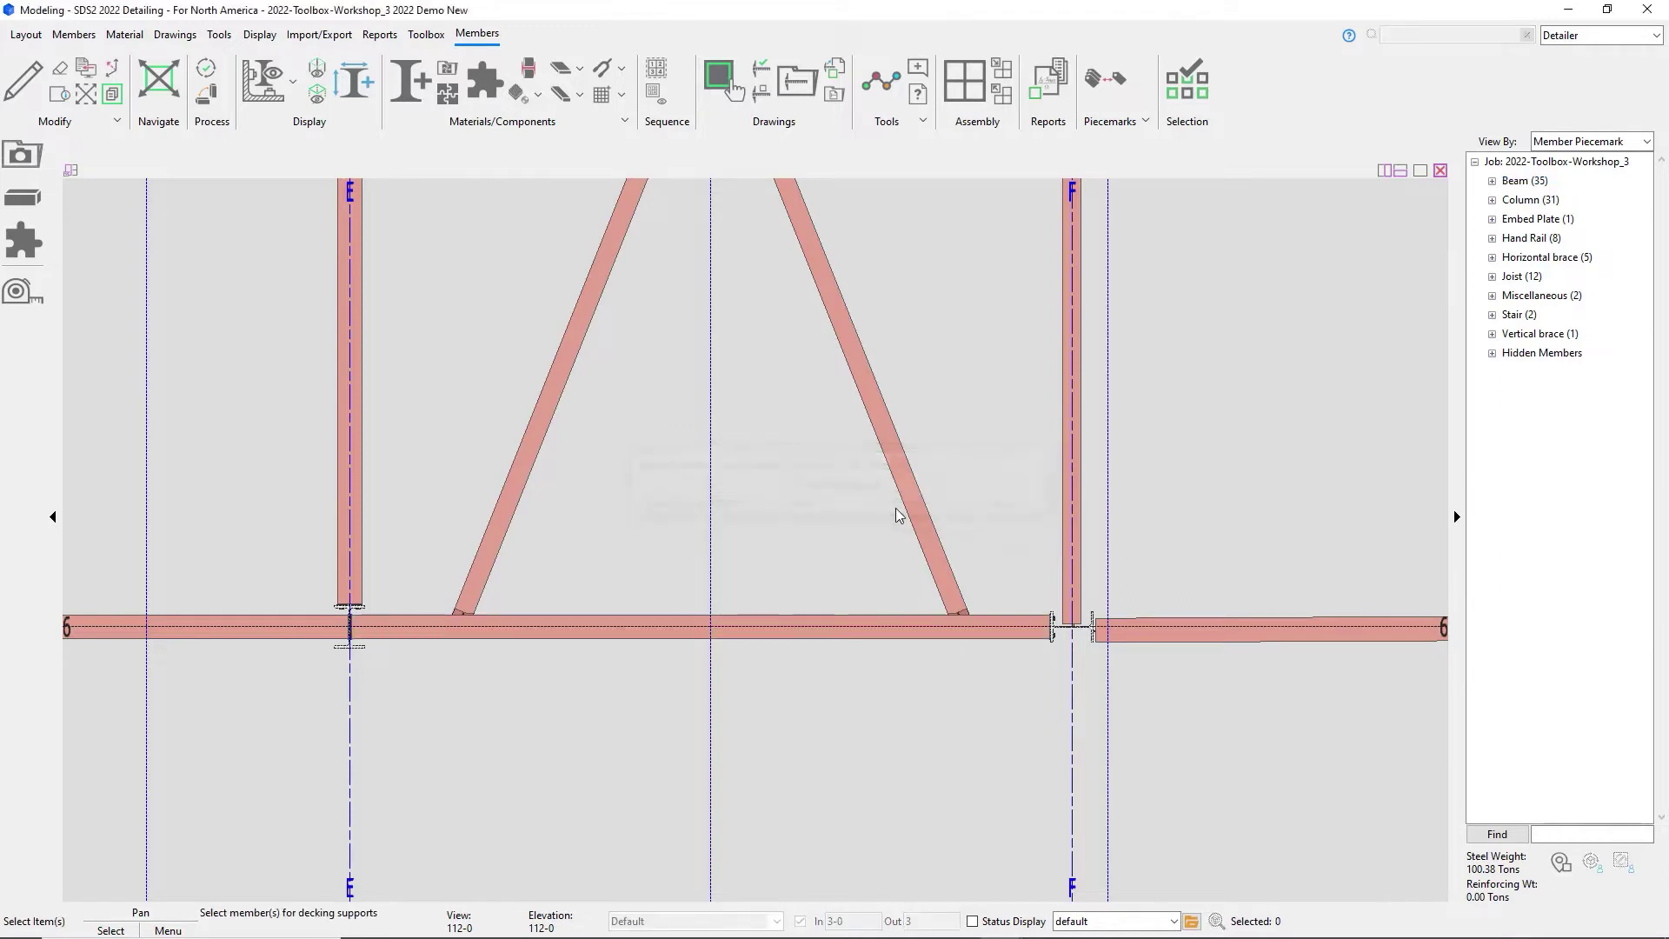
- Pick the two skewed beams framing into the grid 6 beam and the beam's midpoint as the deck support break locations
{"action": "left_click_drag", "start_coordinate": [975, 479], "coordinate": [492, 403]}
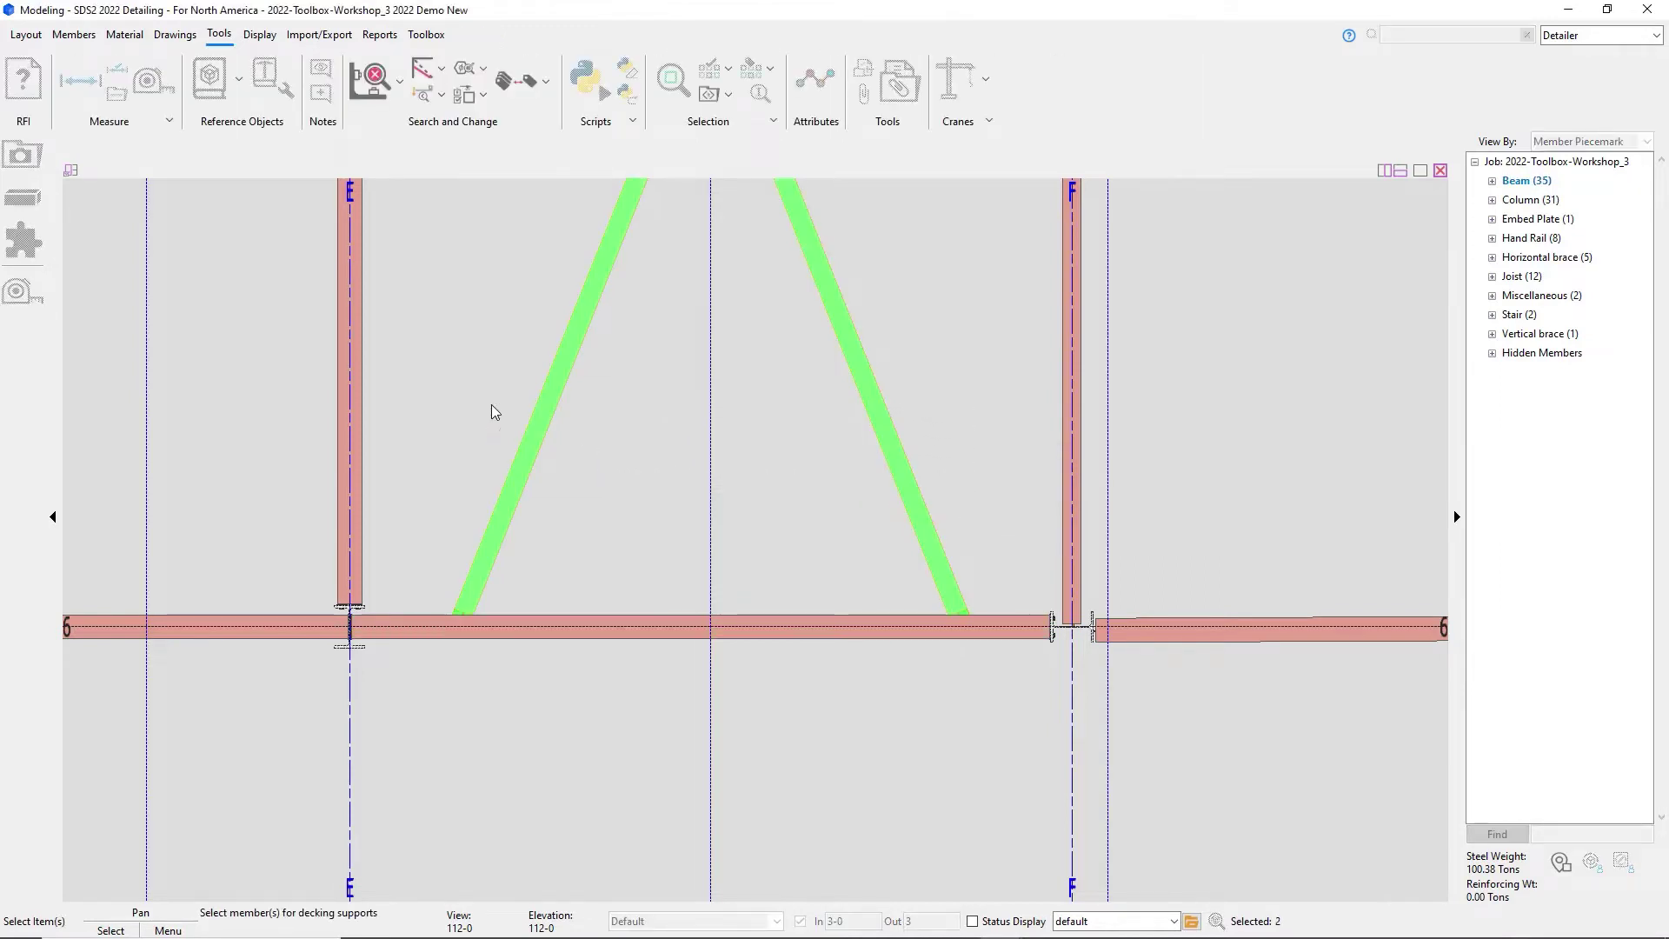
{"action": "right_click", "coordinate": [597, 429]}
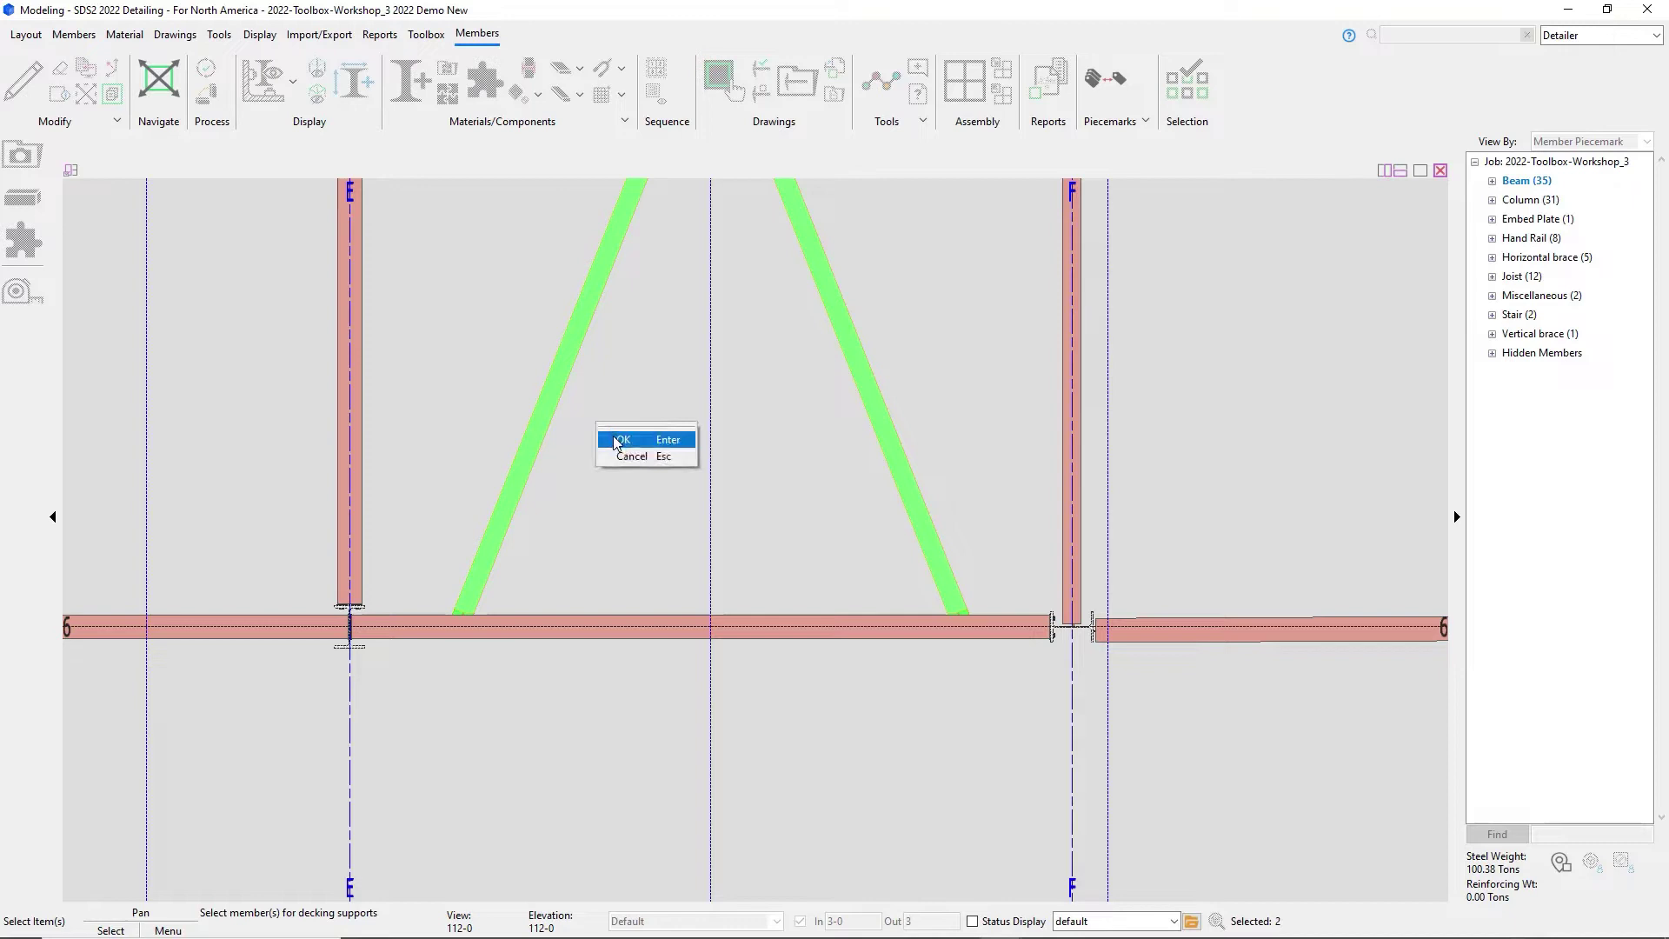
{"action": "left_click", "coordinate": [613, 440]}
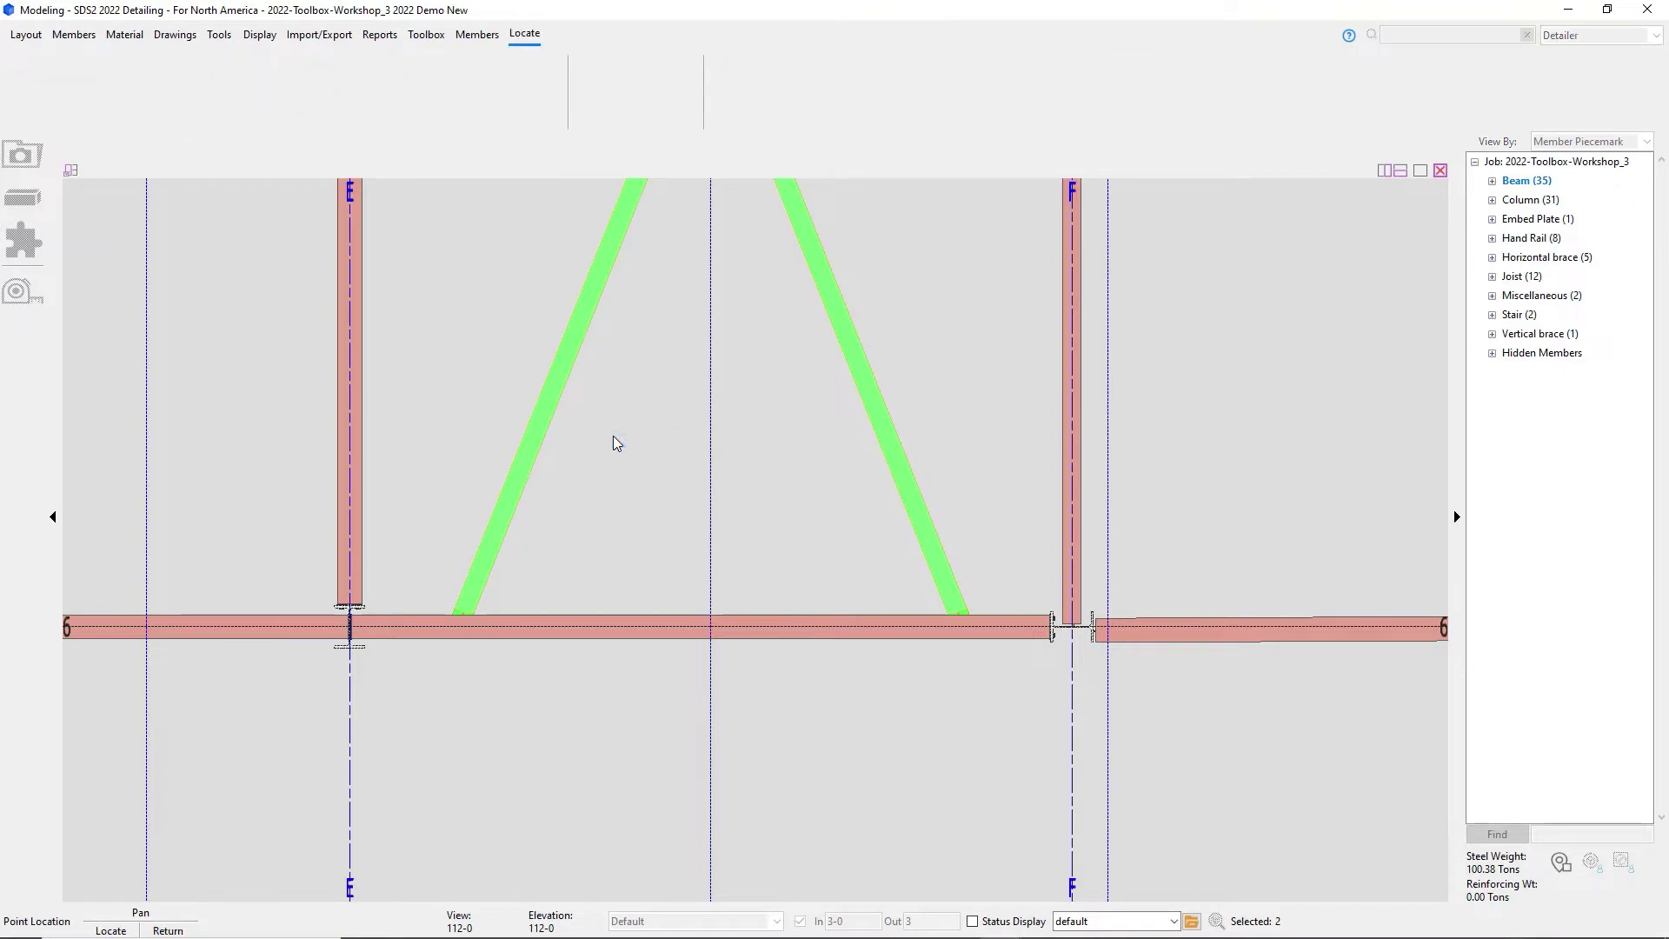
{"action": "left_click", "coordinate": [711, 633]}
{"action": "right_click", "coordinate": [711, 633]}
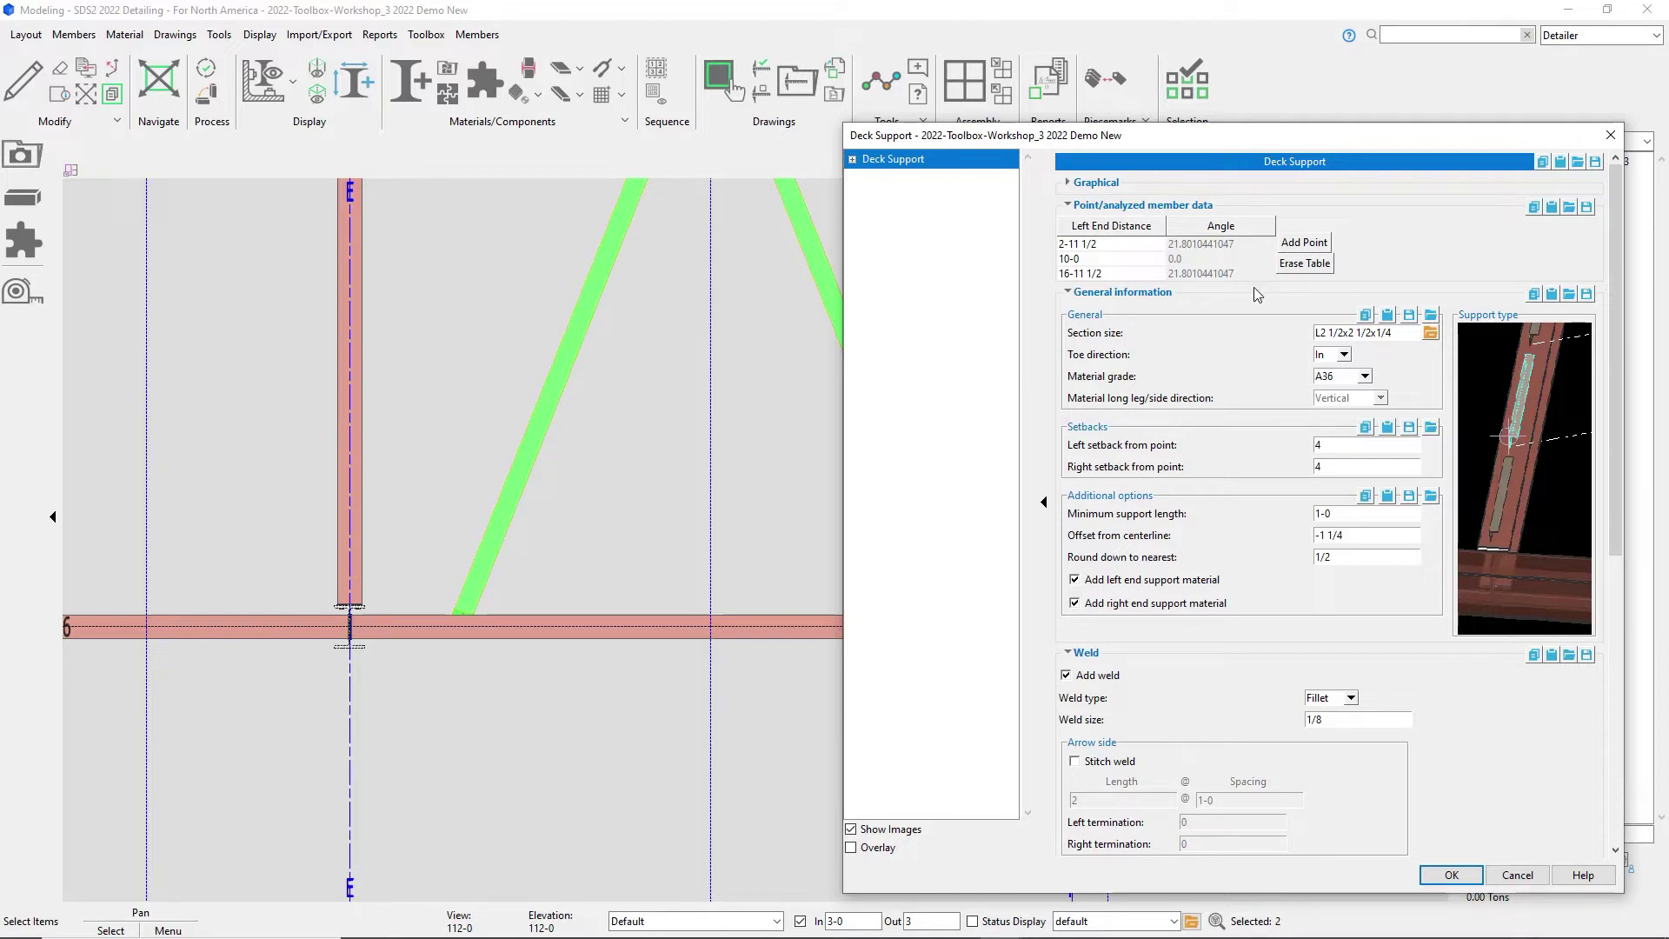
- Set the toe direction to Out and the offset from centerline to 0, and create the deck support angles on the grid 6 beam
{"action": "left_click", "coordinate": [1327, 359]}
{"action": "left_click", "coordinate": [1336, 385]}
{"action": "left_click", "coordinate": [1353, 536]}
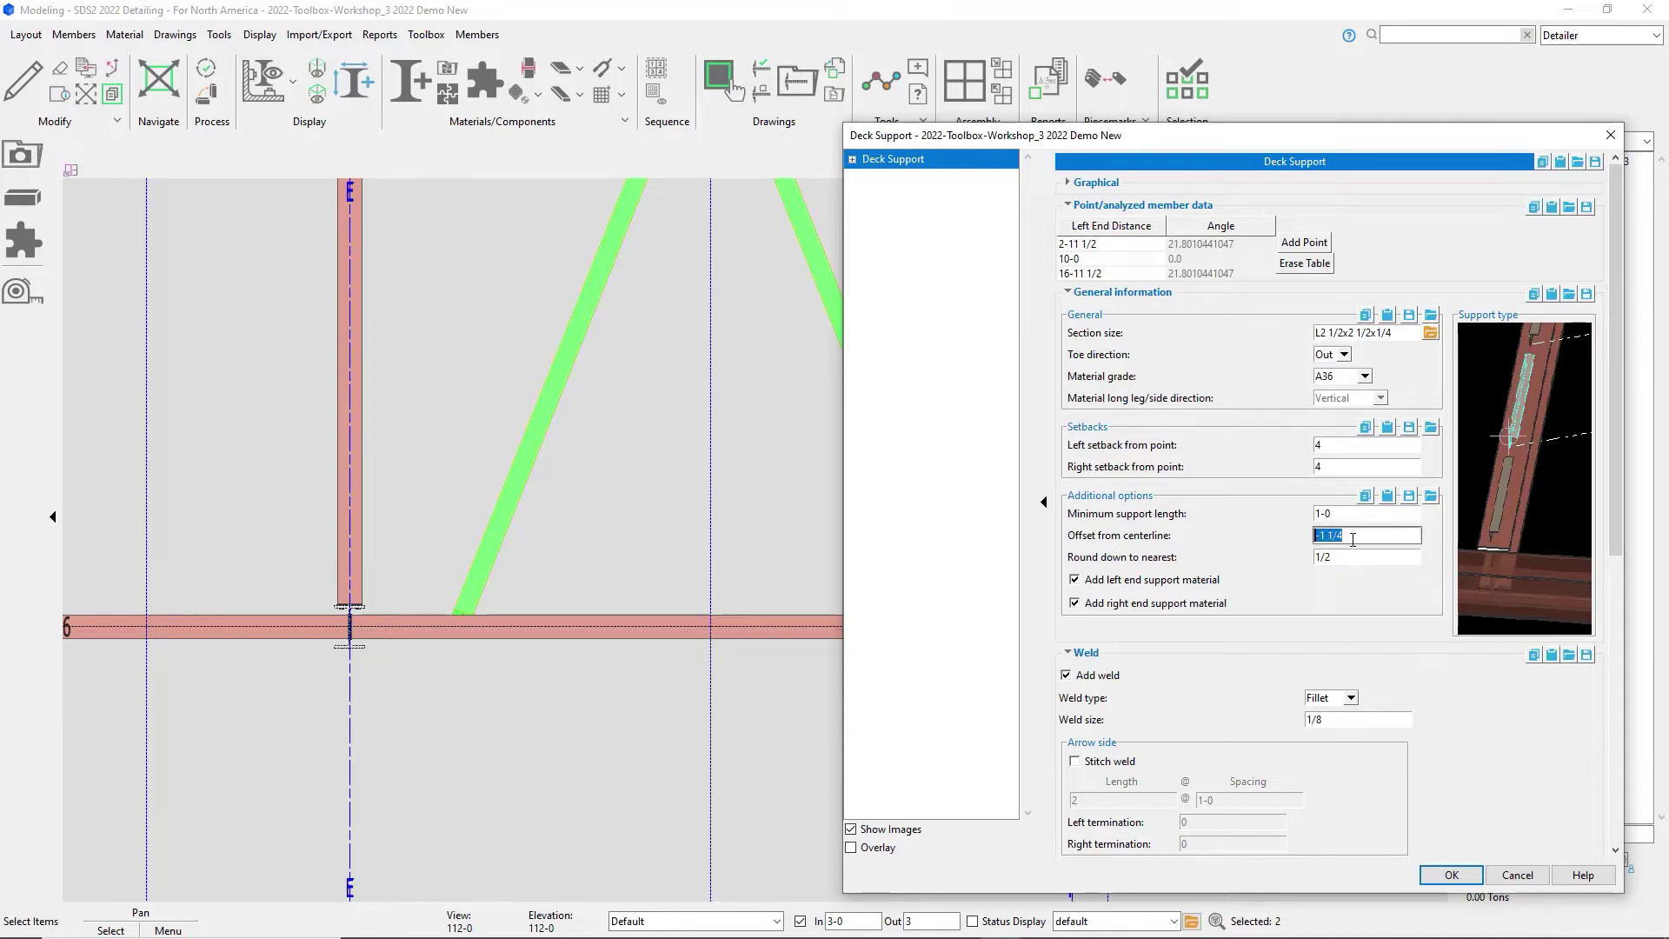
{"action": "type", "text": "0"}
{"action": "left_click", "coordinate": [1436, 877]}
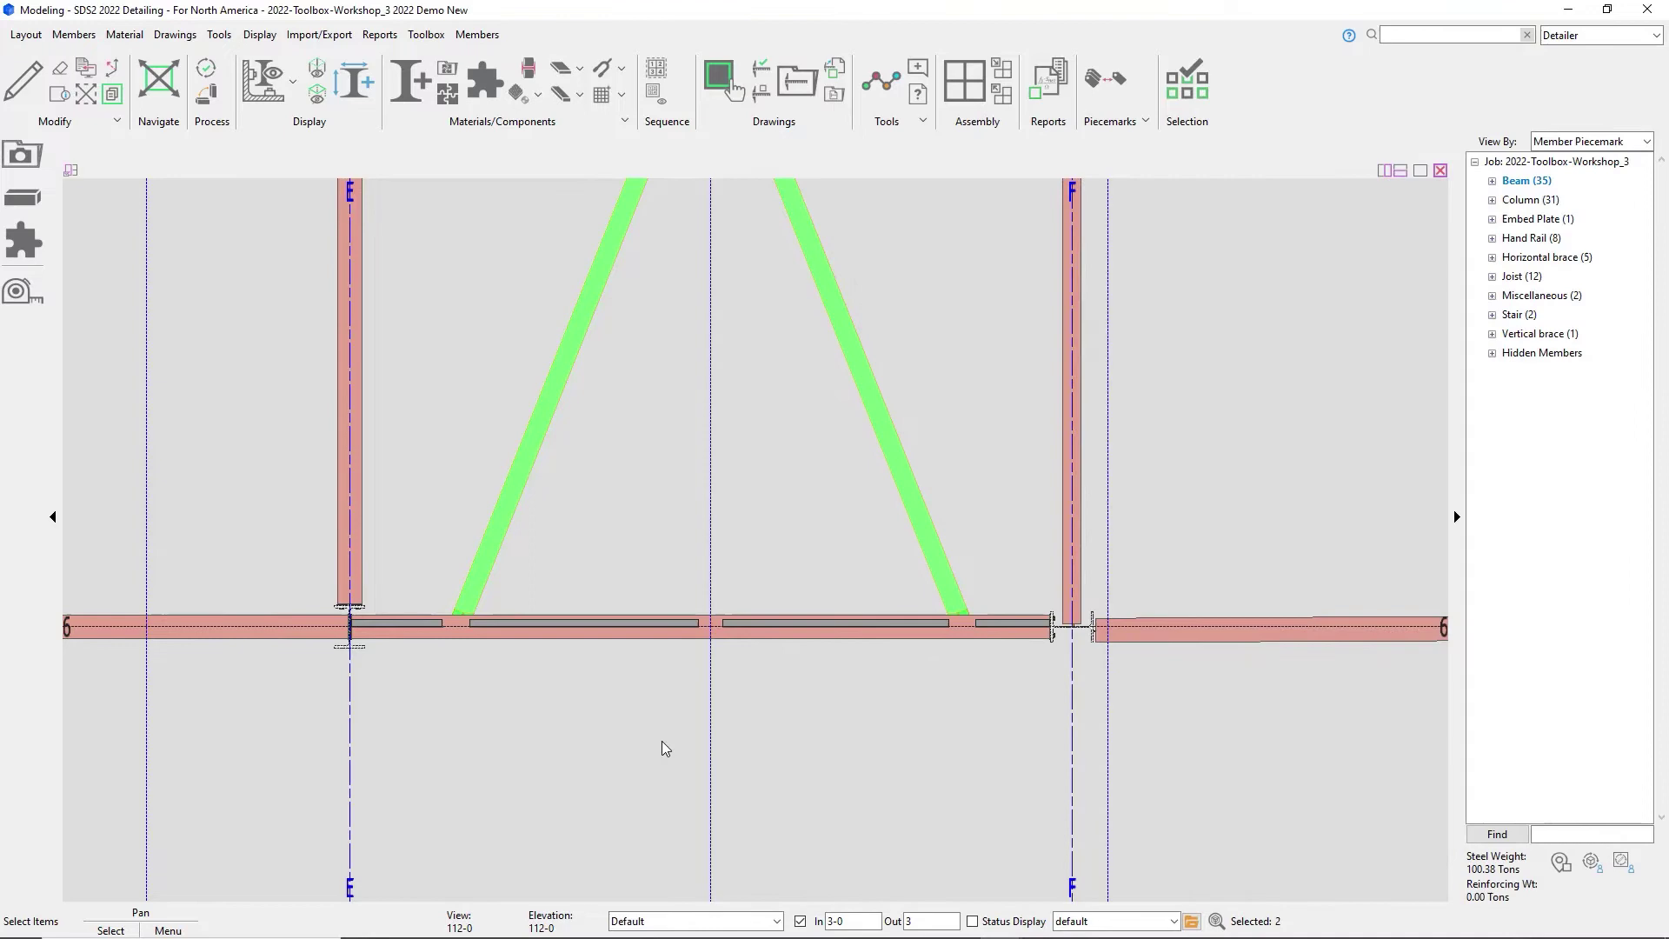
{"action": "scroll", "coordinate": [425, 638], "scroll_direction": "up", "scroll_amount": 4}
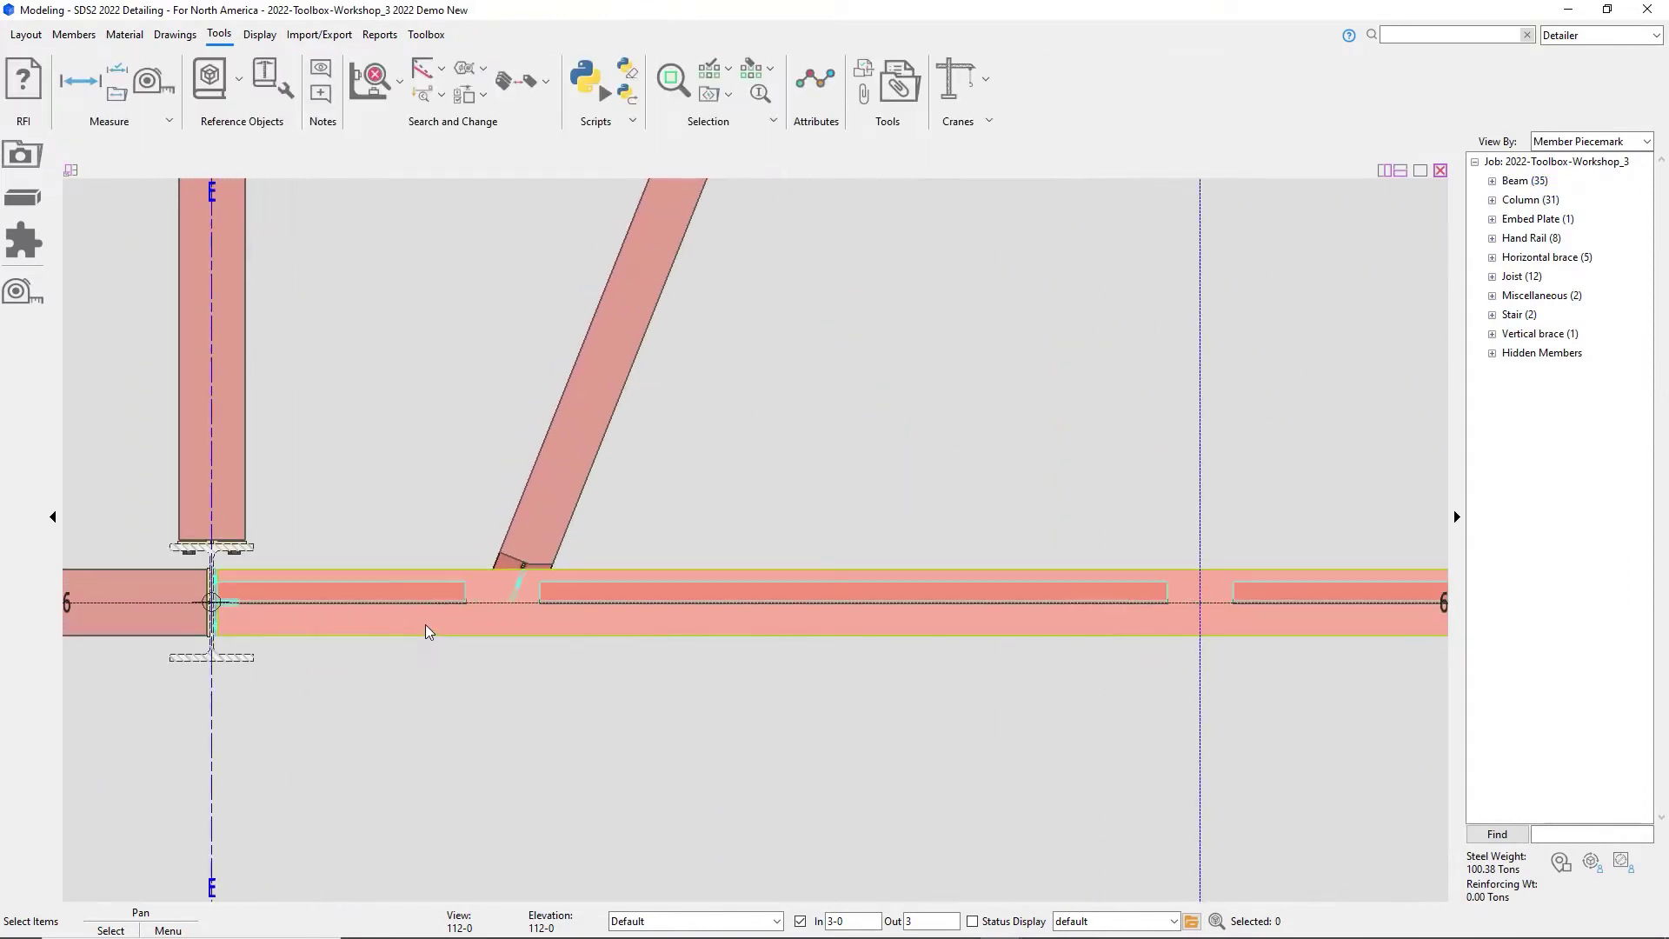
{"action": "middle_click_drag", "start_coordinate": [425, 626], "coordinate": [358, 448]}
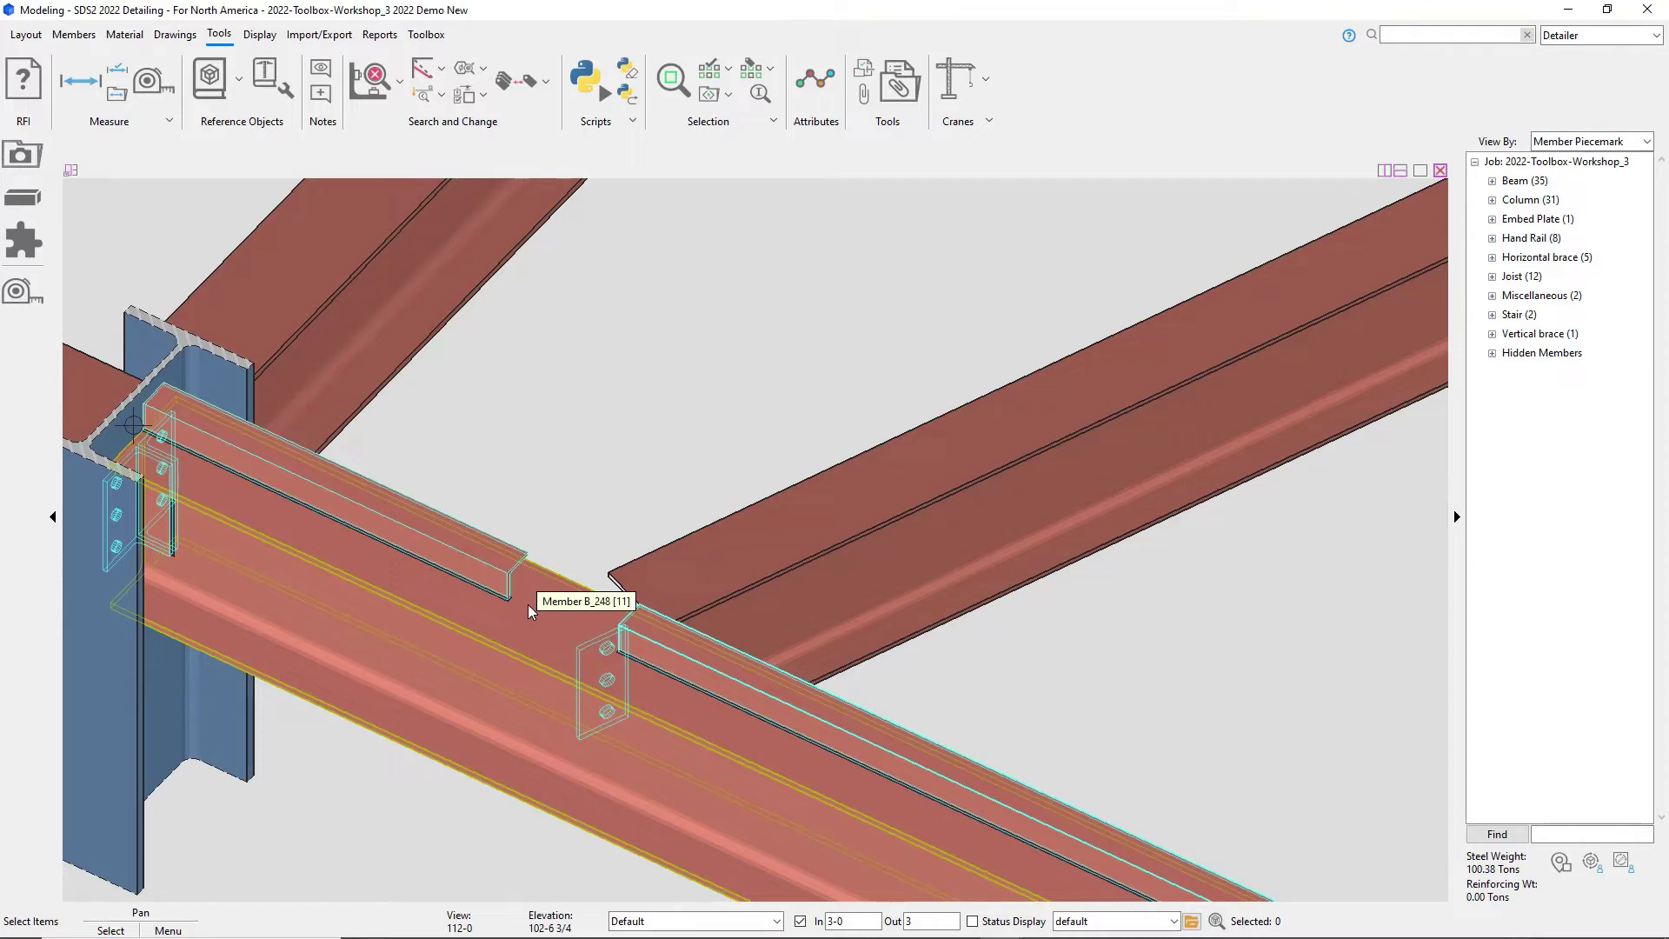
{"action": "scroll", "coordinate": [527, 603], "scroll_direction": "down", "scroll_amount": 3}
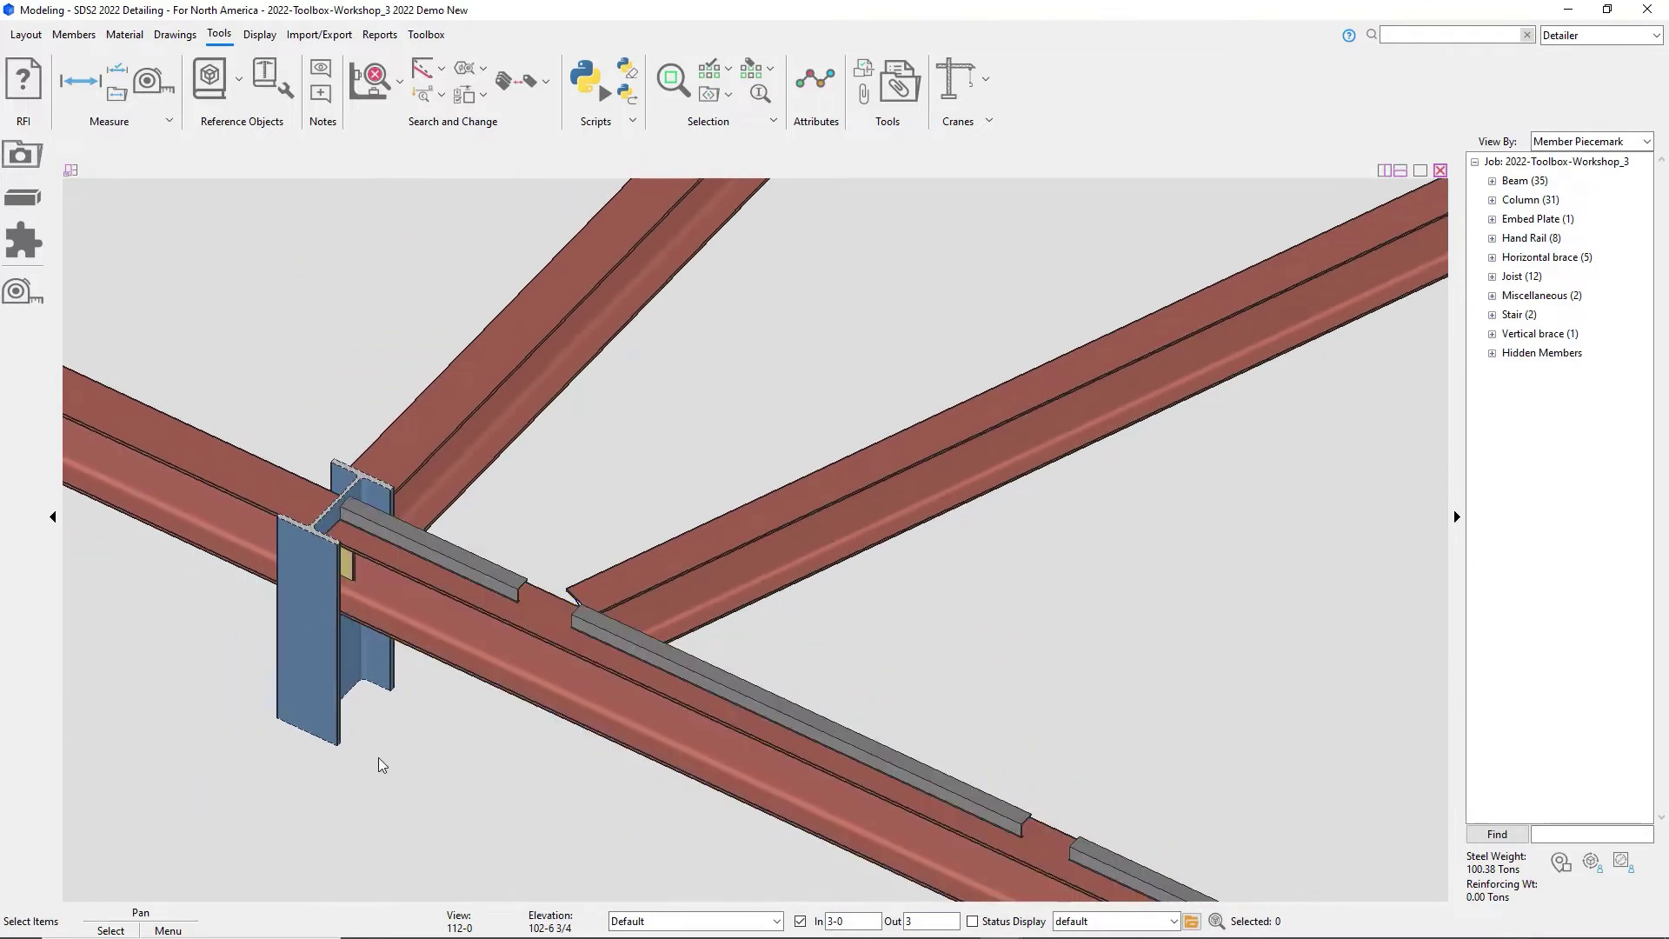
- Display the full model and start a Deck Support component on the top-level end beam above the stairs with None as the selection method
{"action": "scroll", "coordinate": [476, 773], "scroll_direction": "down", "scroll_amount": 8}
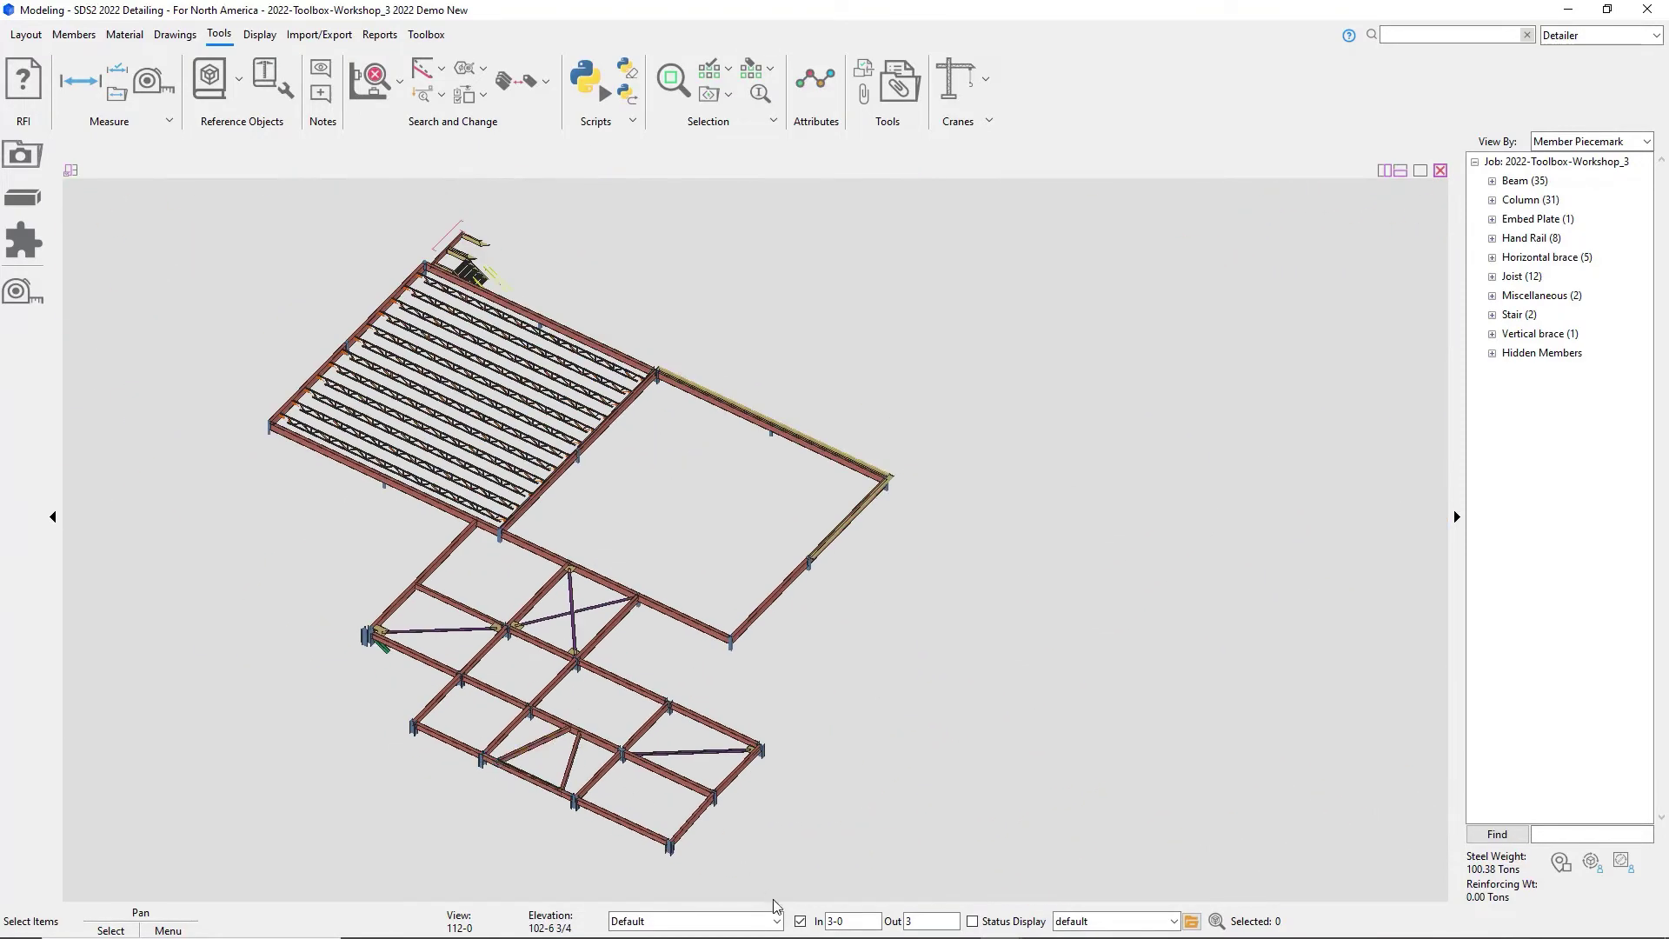
{"action": "key", "text": "ctrl+d"}
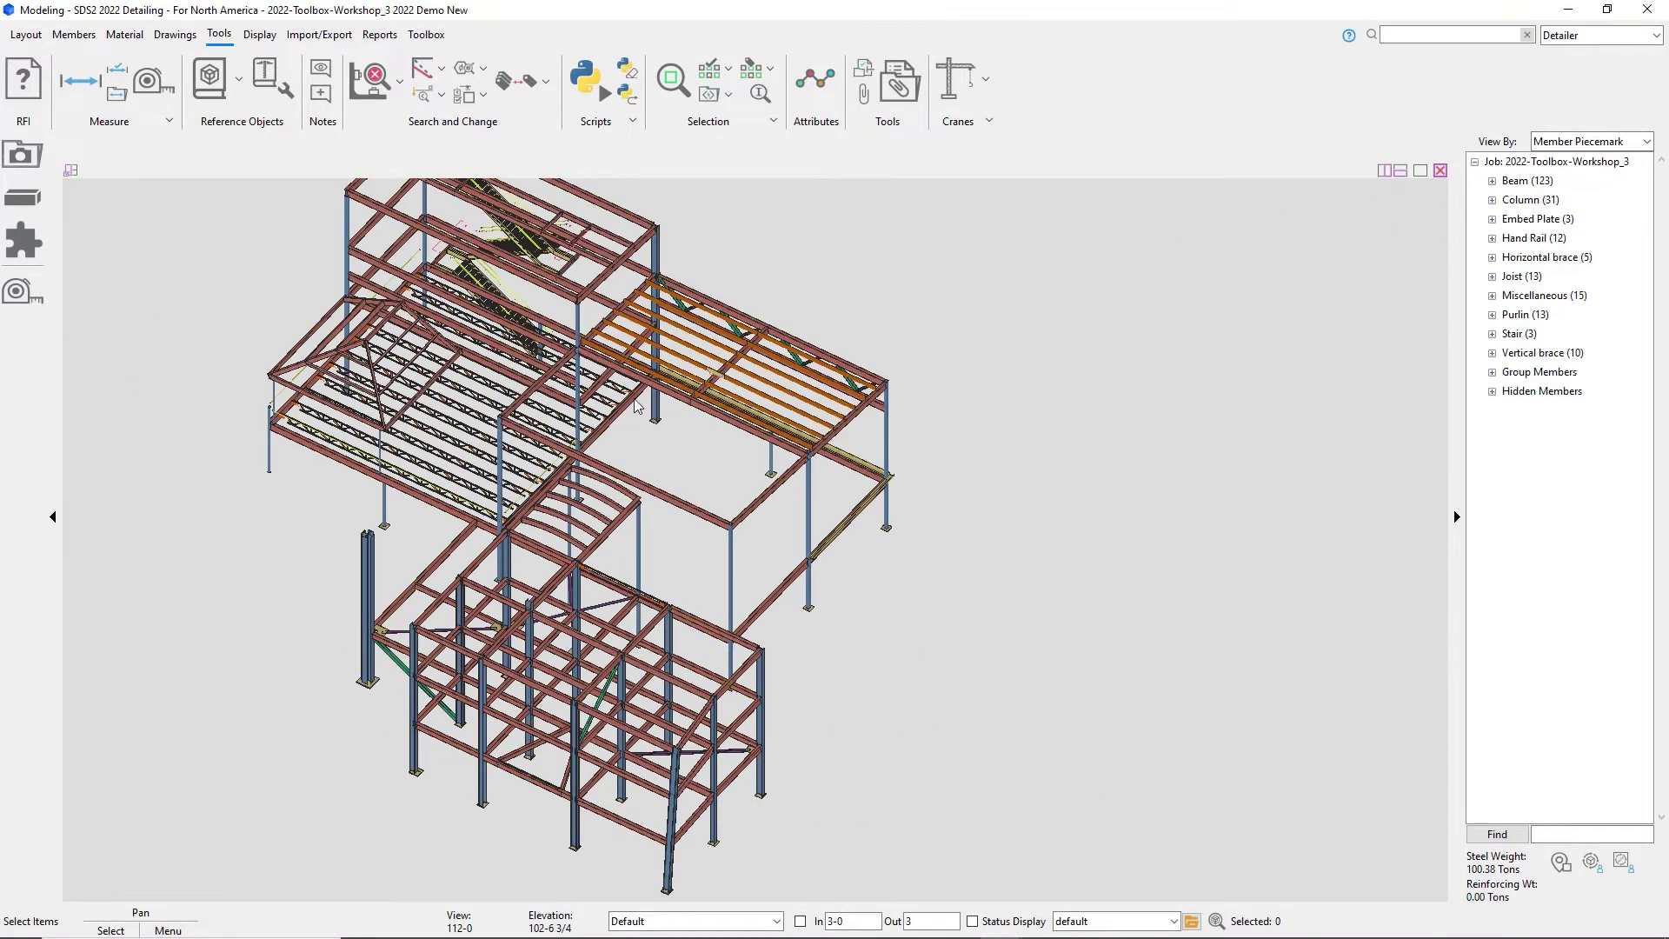
{"action": "scroll", "coordinate": [658, 452], "scroll_direction": "up", "scroll_amount": 10}
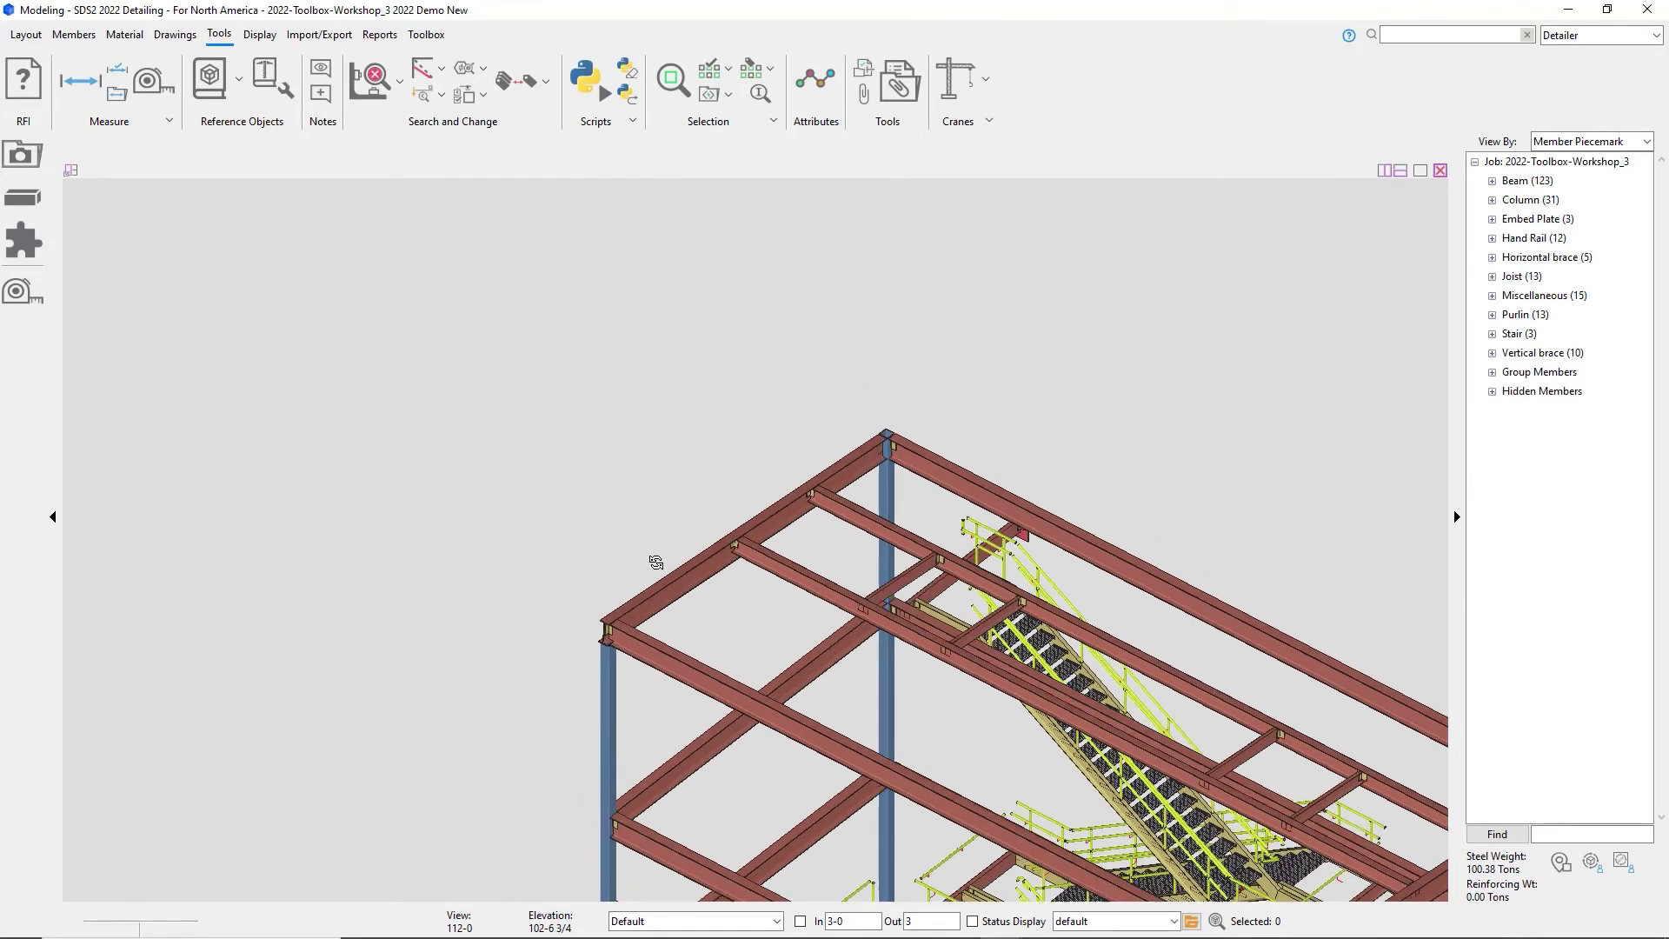
{"action": "scroll", "coordinate": [616, 492], "scroll_direction": "up", "scroll_amount": 3}
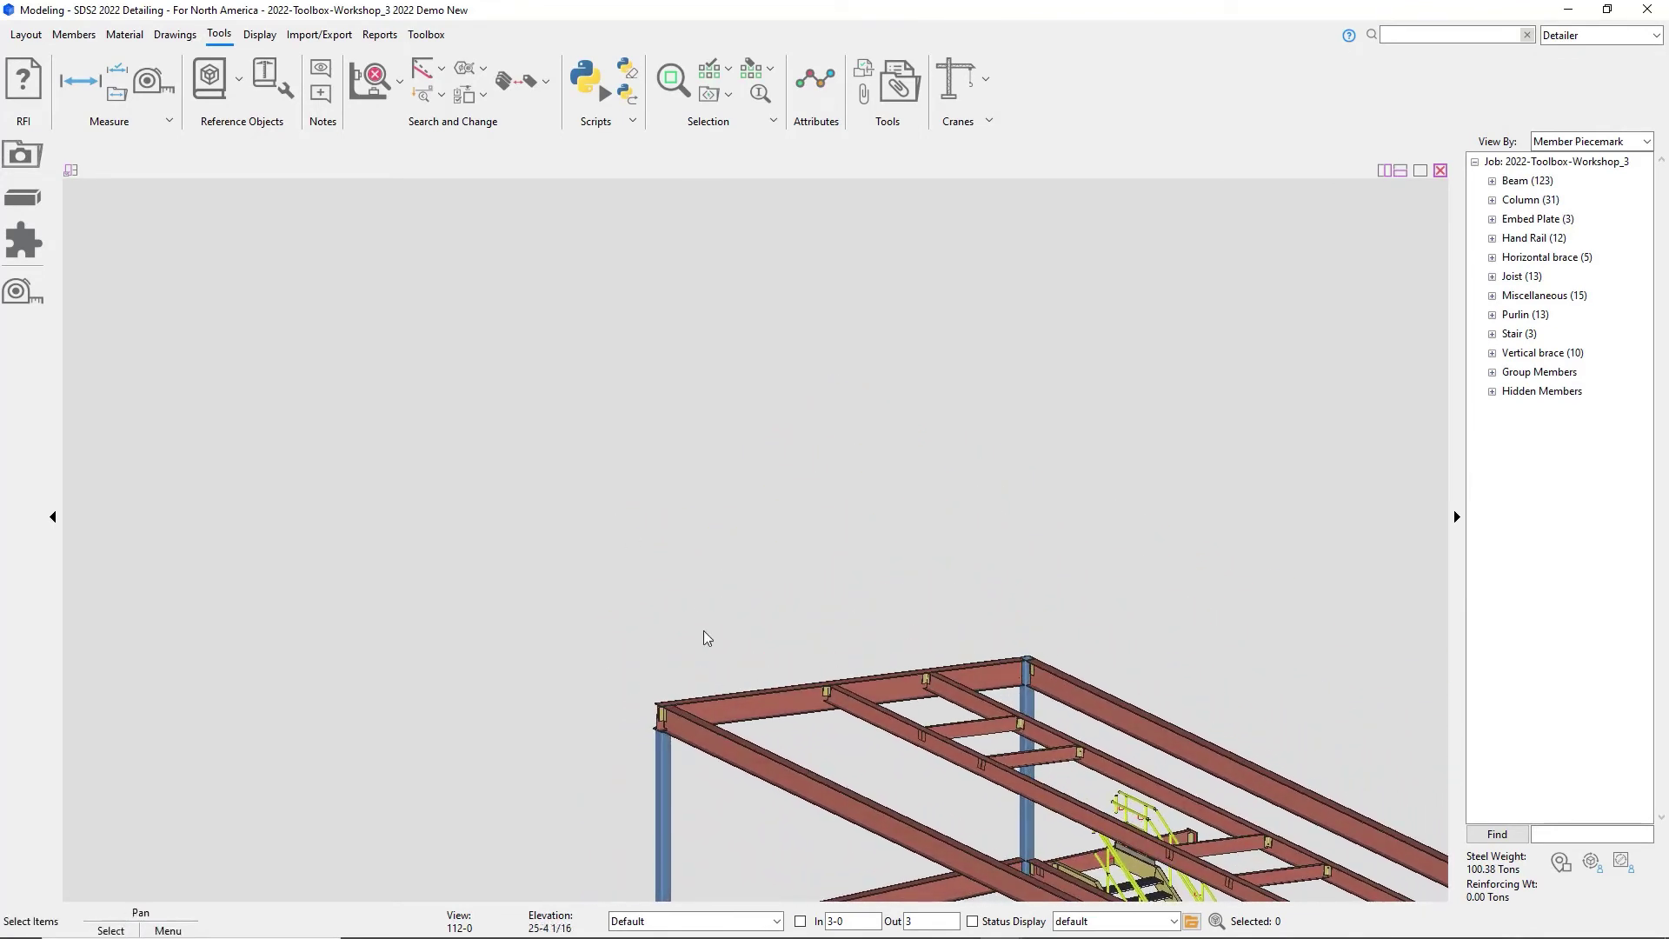
{"action": "scroll", "coordinate": [718, 693], "scroll_direction": "up", "scroll_amount": 5}
{"action": "left_click", "coordinate": [844, 780]}
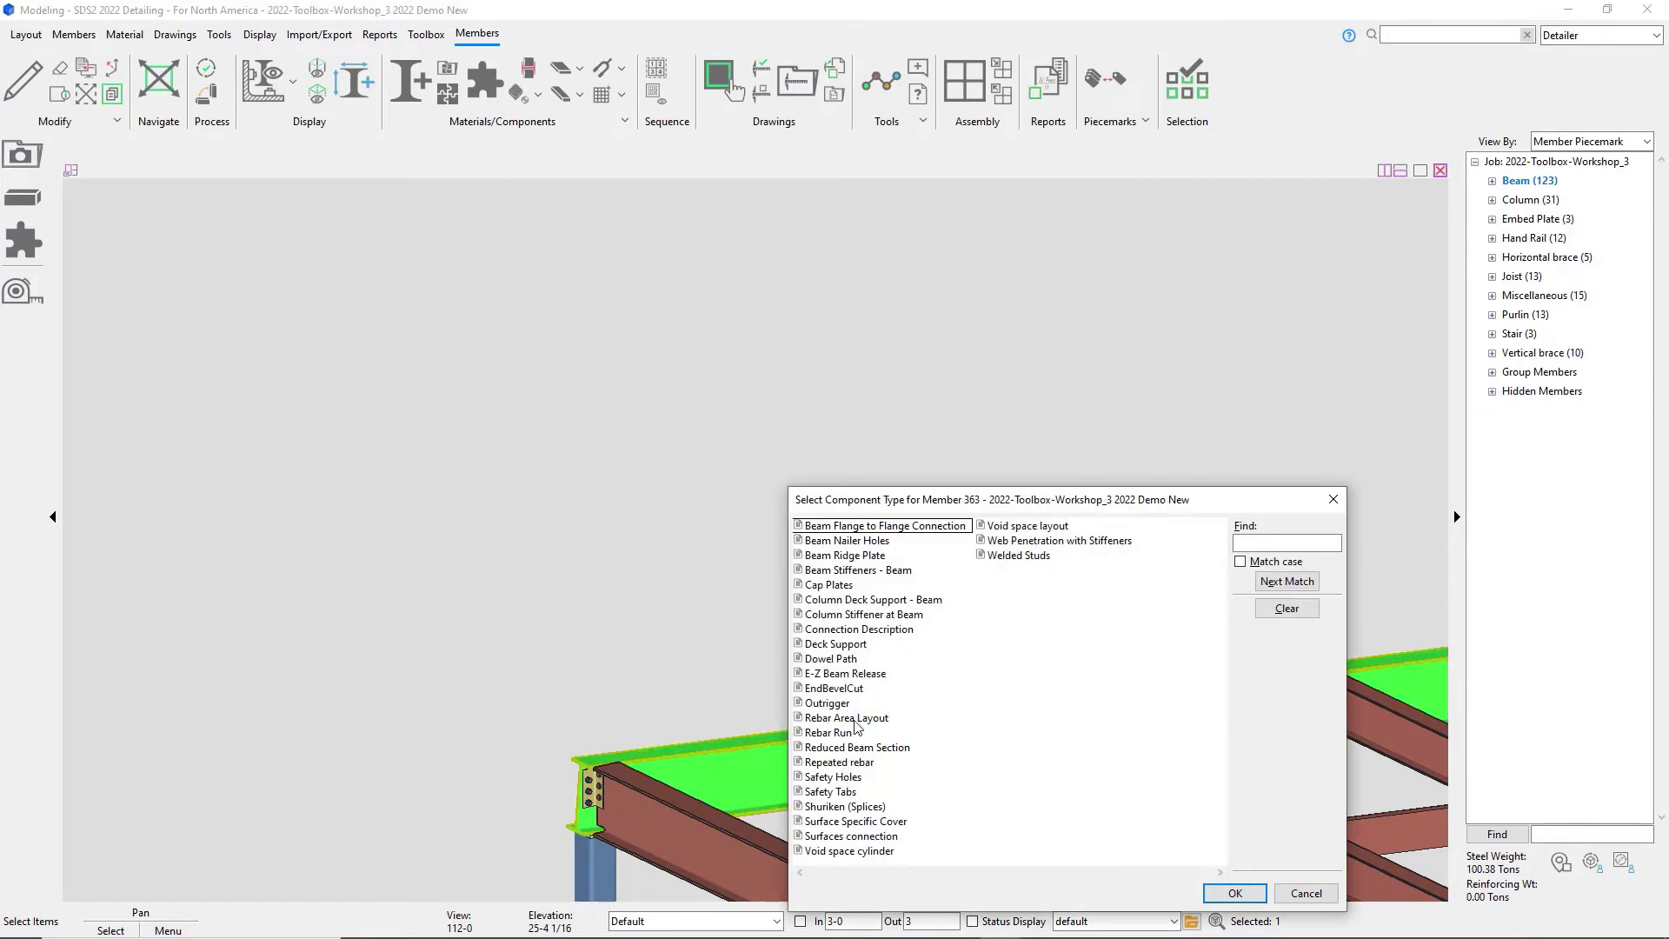
{"action": "left_click", "coordinate": [843, 644]}
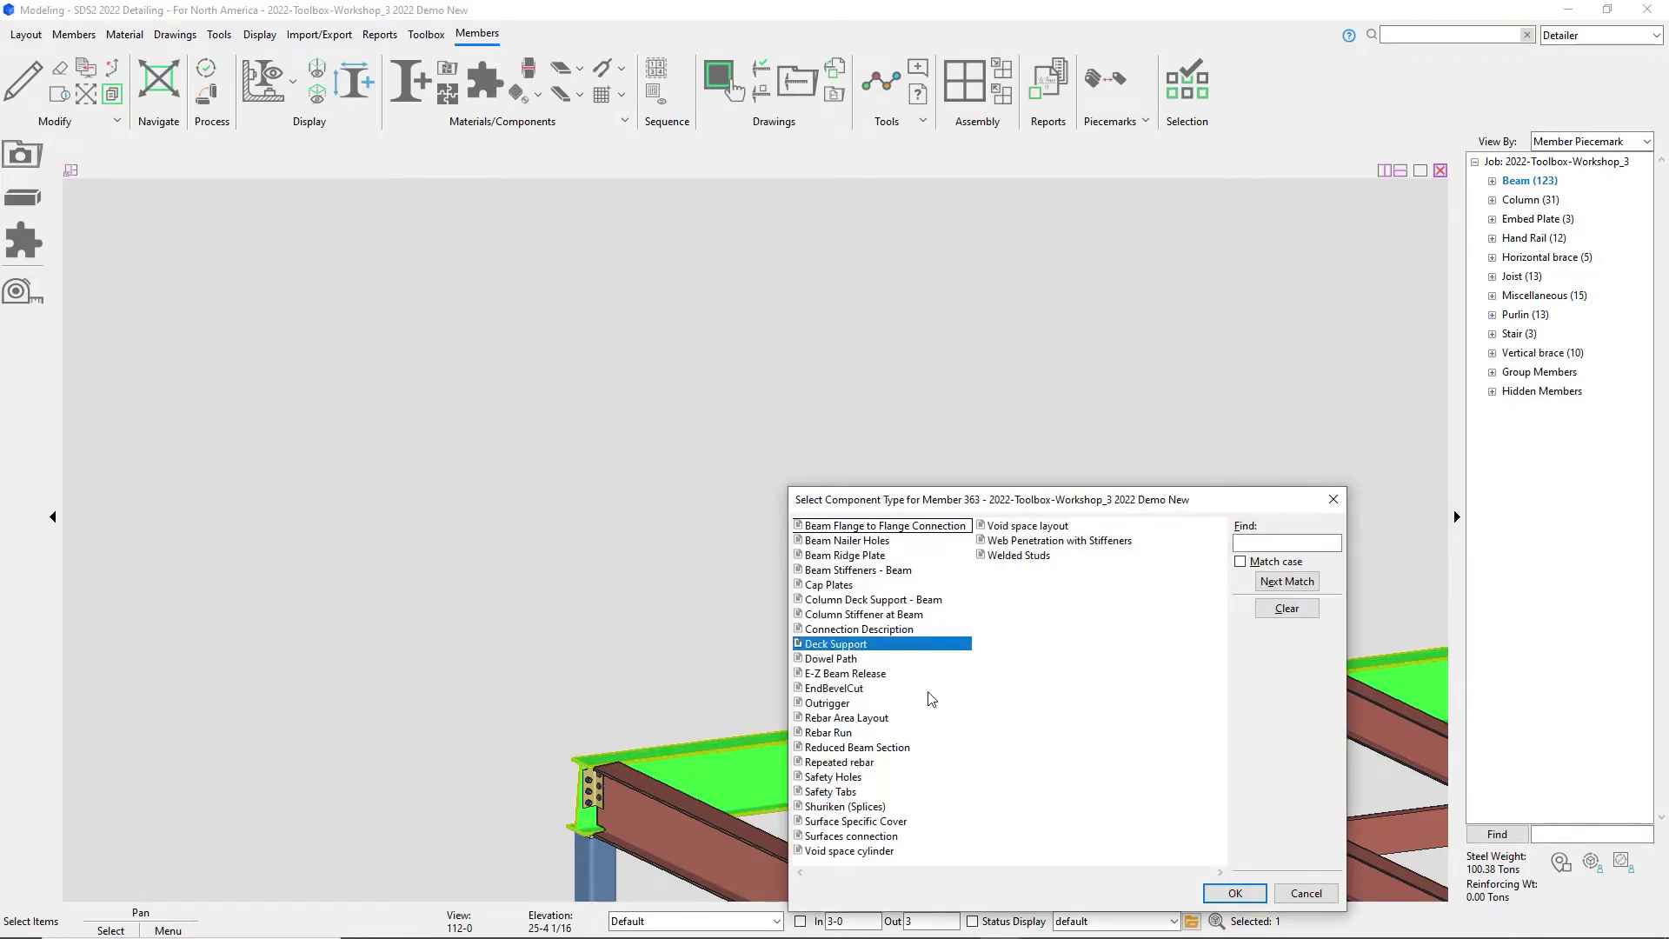
{"action": "left_click", "coordinate": [1236, 896]}
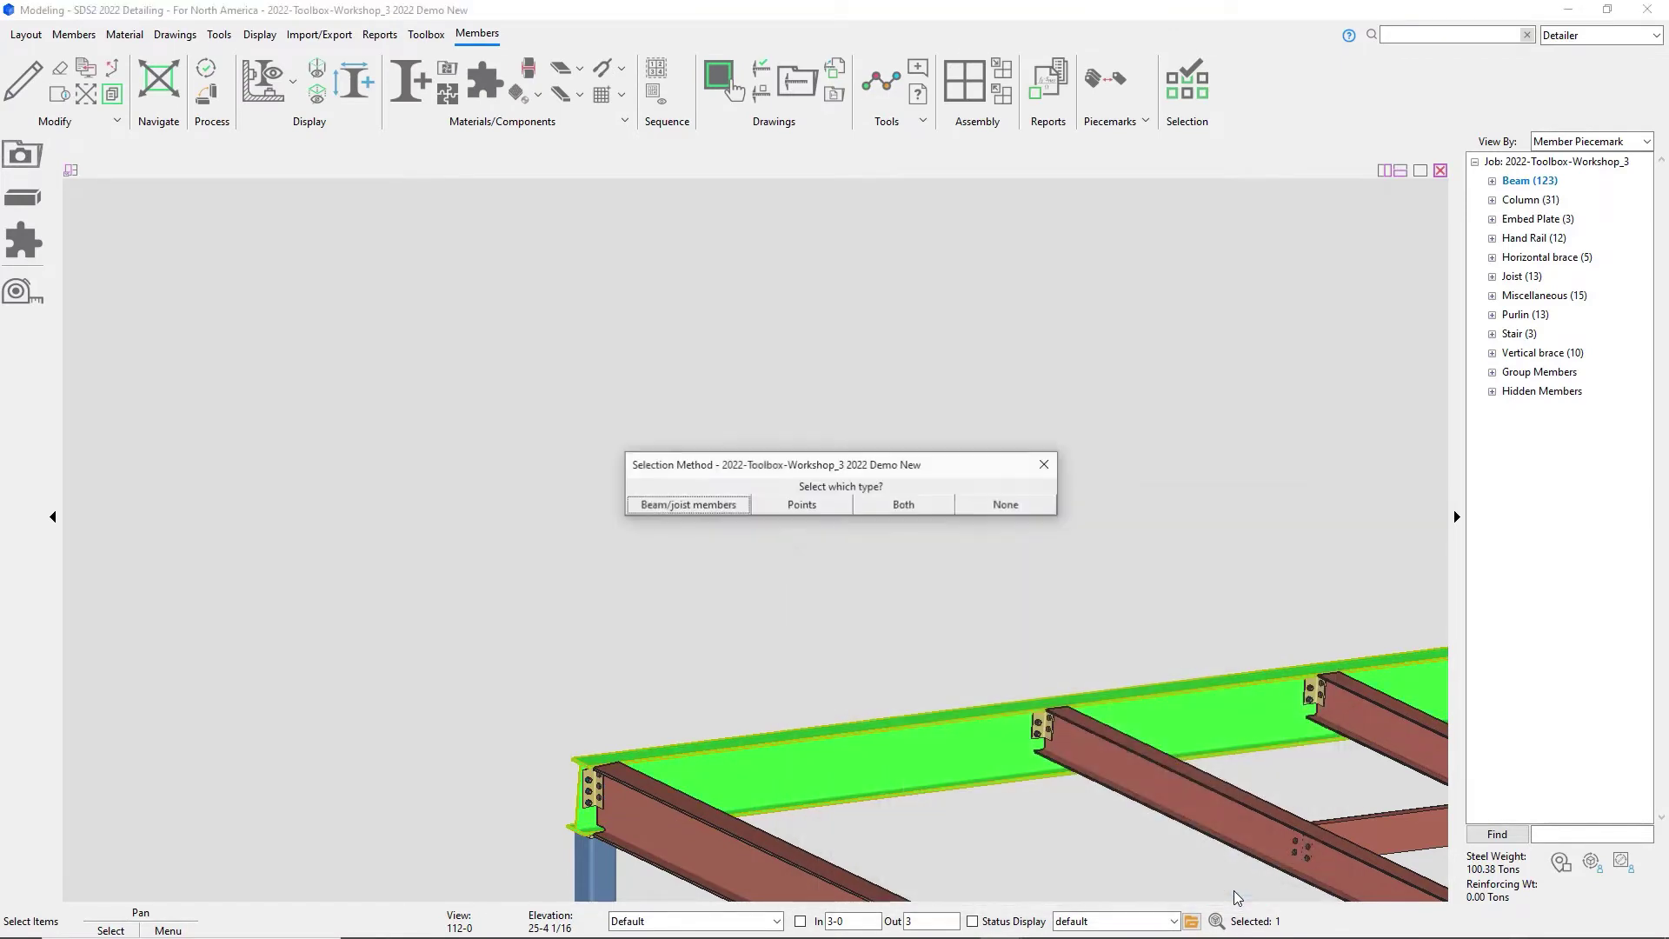
{"action": "left_click", "coordinate": [1007, 505]}
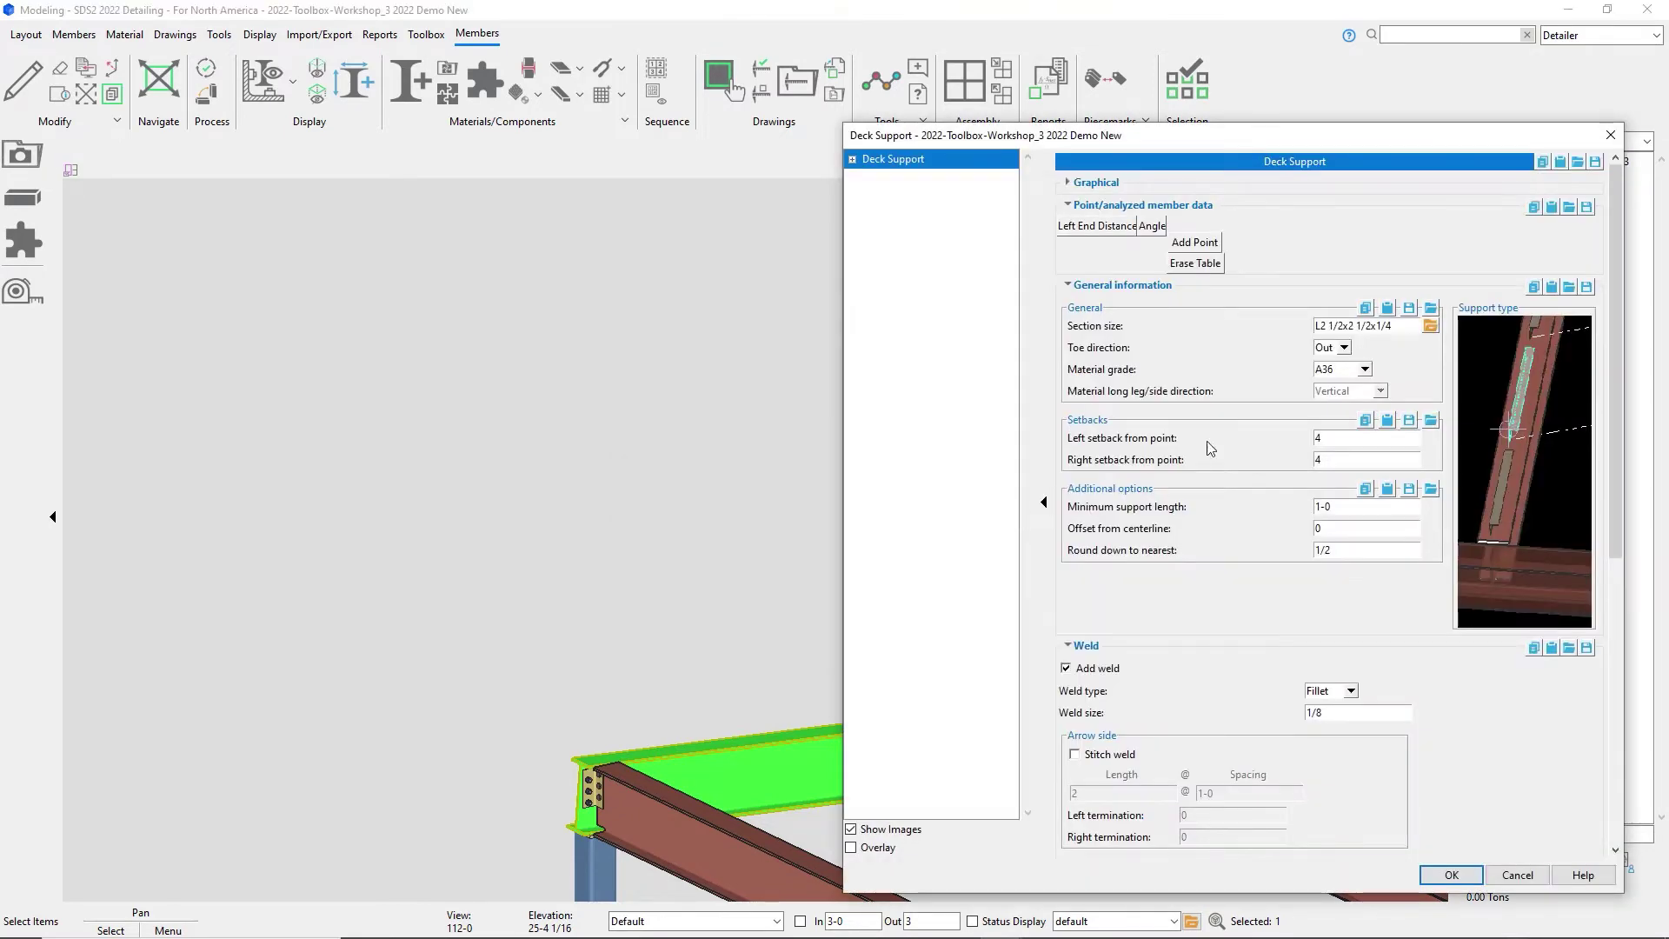
- Set the deck support's toe direction to In and create the continuous angle along the top-level end beam
{"action": "left_click", "coordinate": [1334, 347]}
{"action": "left_click", "coordinate": [1325, 395]}
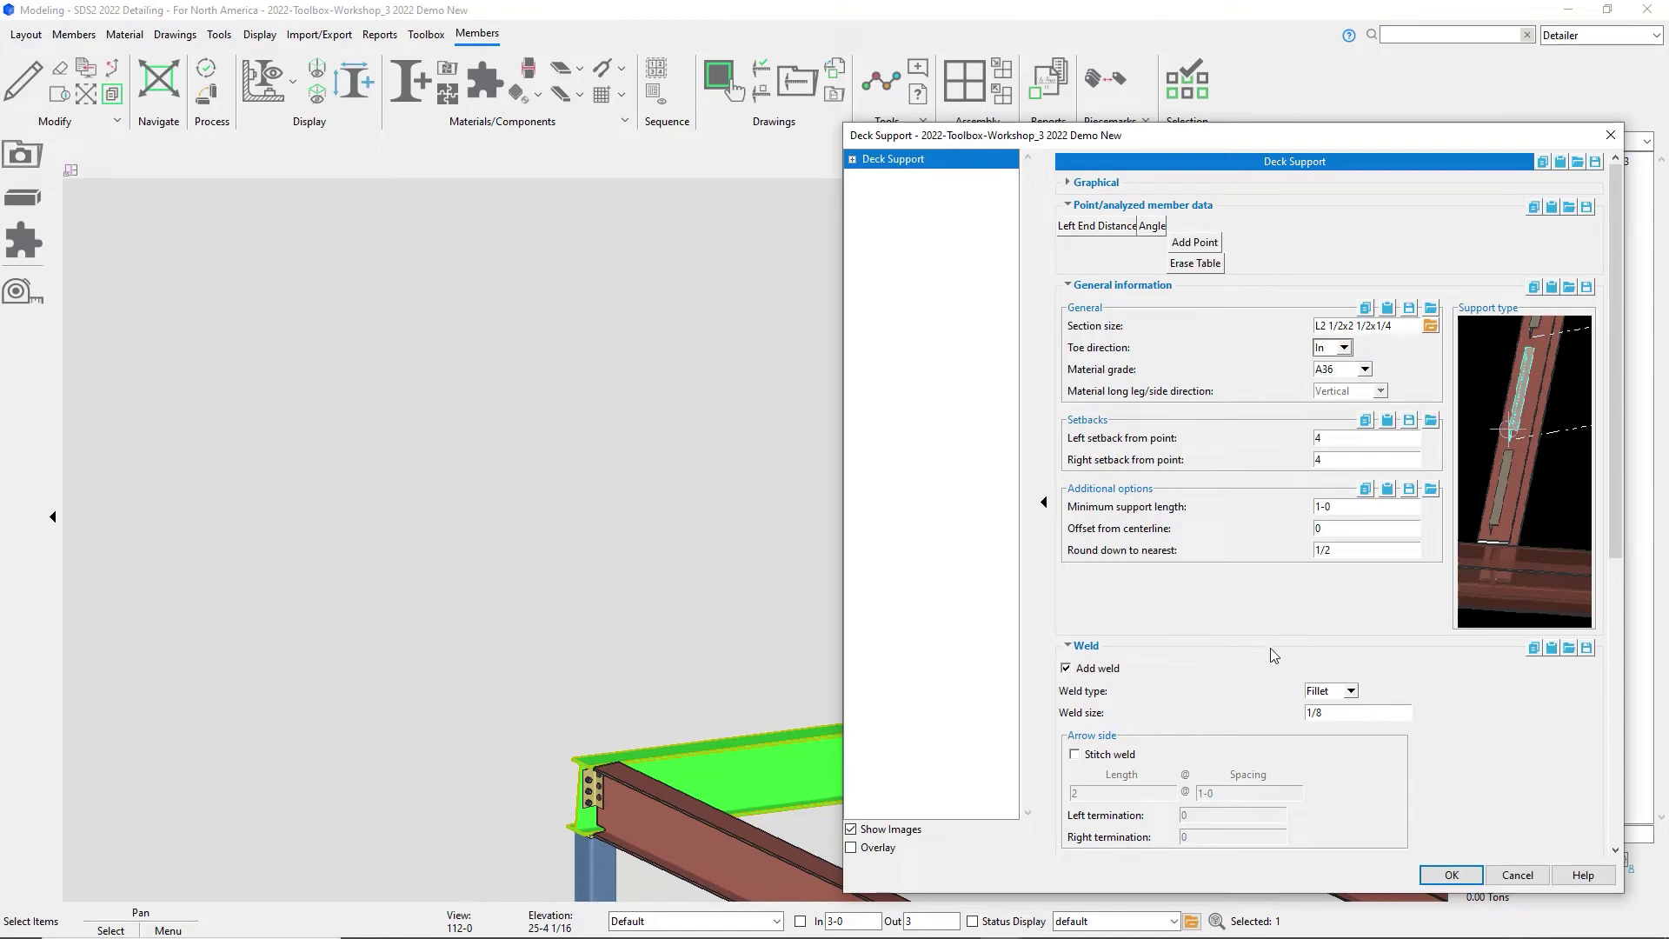
{"action": "left_click", "coordinate": [1451, 875]}
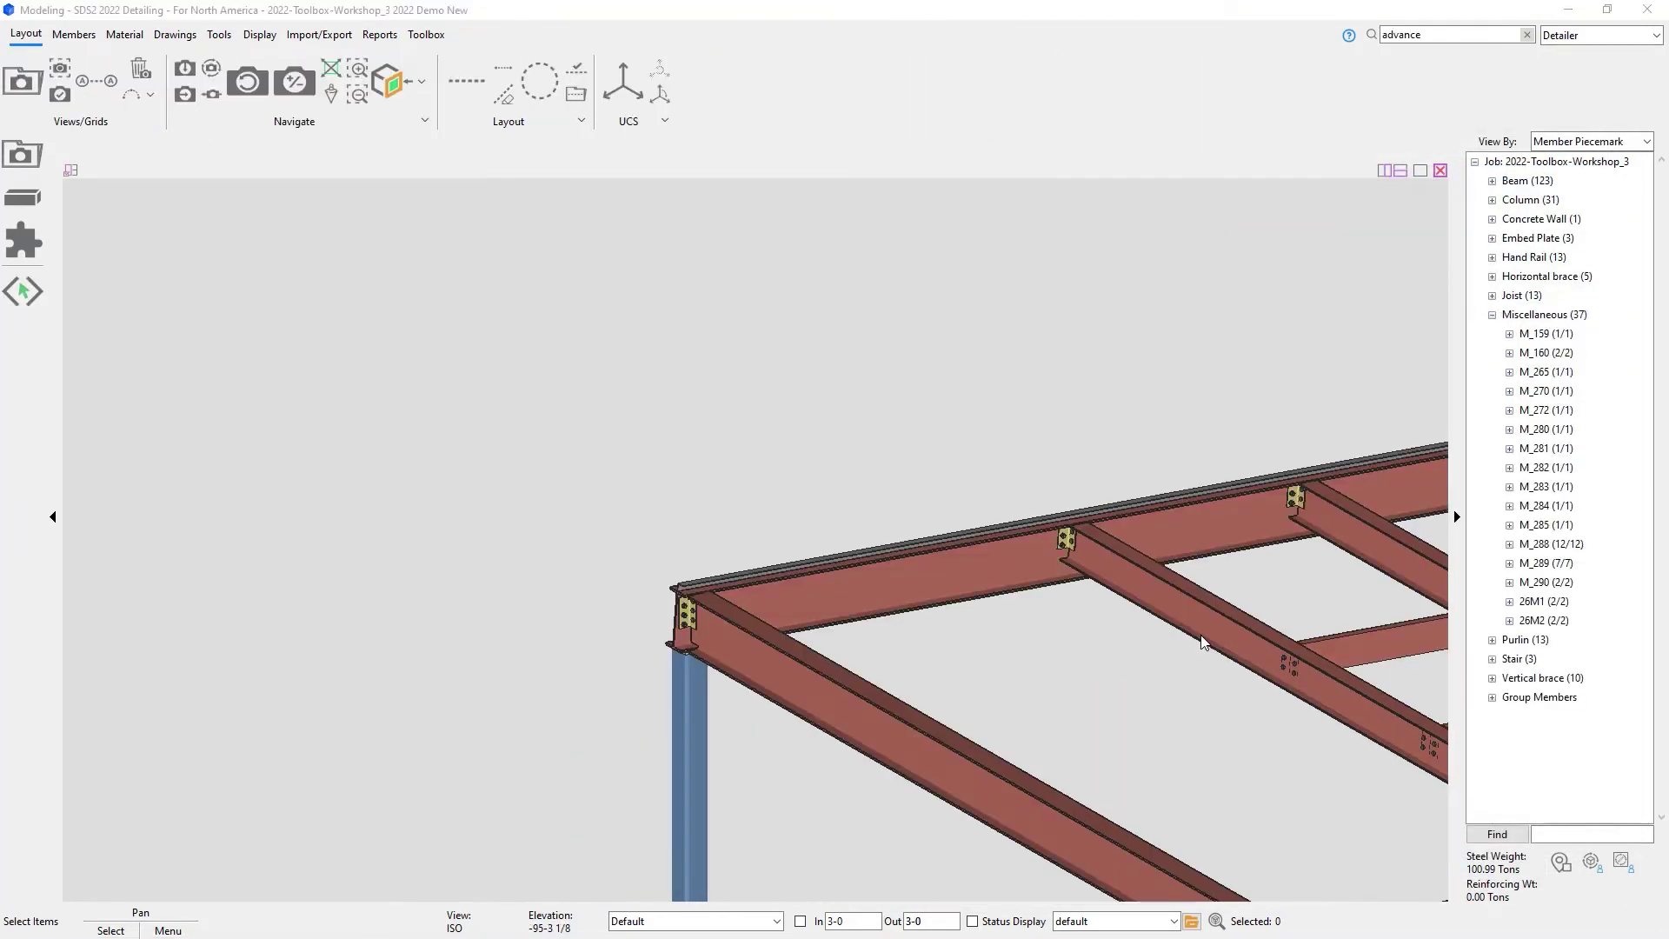
- Start a Deck Support component on the top-level infill beam nearer the stair wall with Beam/joist members as the selection method
{"action": "middle_click_drag", "start_coordinate": [1306, 665], "coordinate": [1026, 618]}
{"action": "left_click", "coordinate": [1110, 479]}
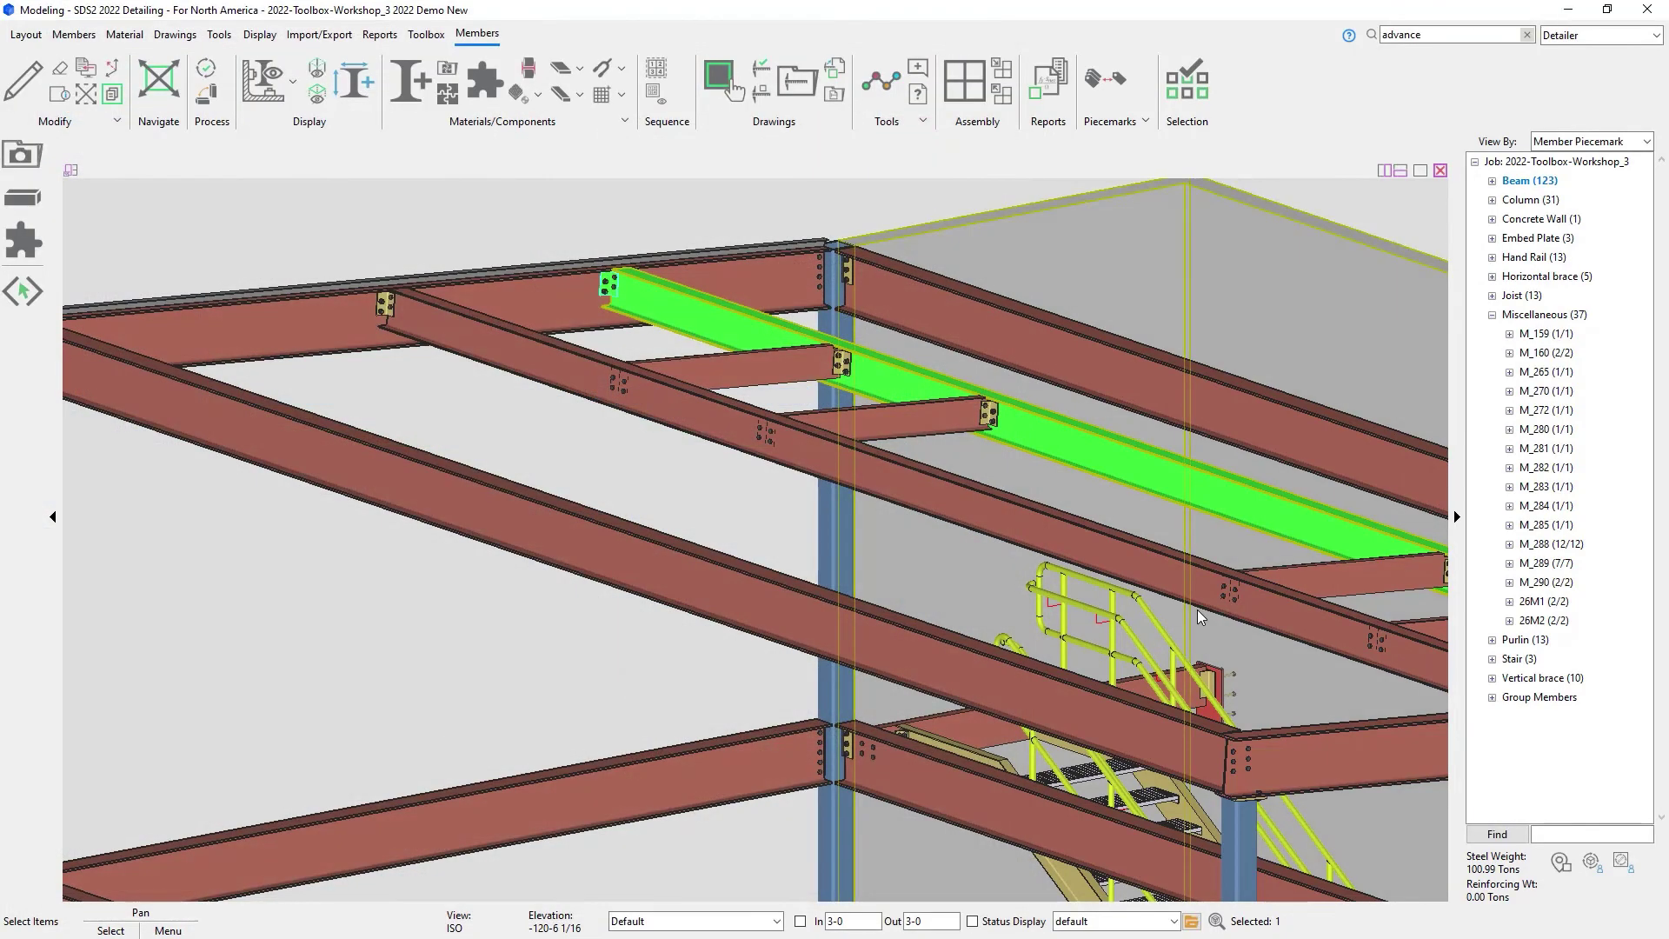
{"action": "left_click", "coordinate": [22, 241]}
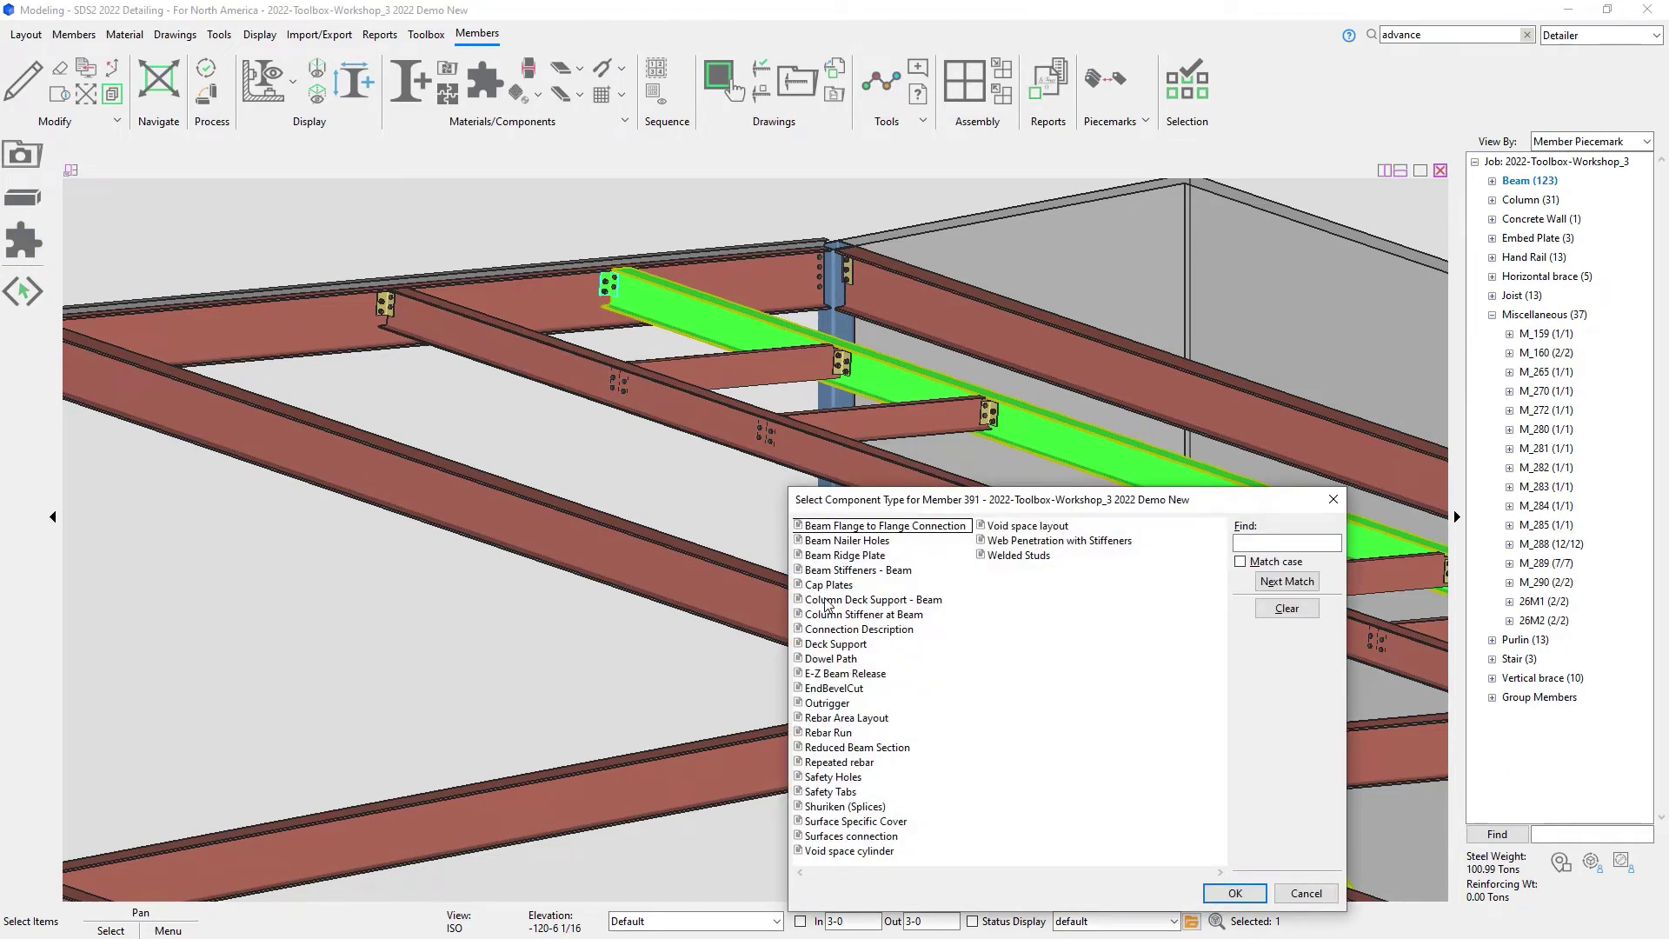
{"action": "left_click", "coordinate": [836, 646]}
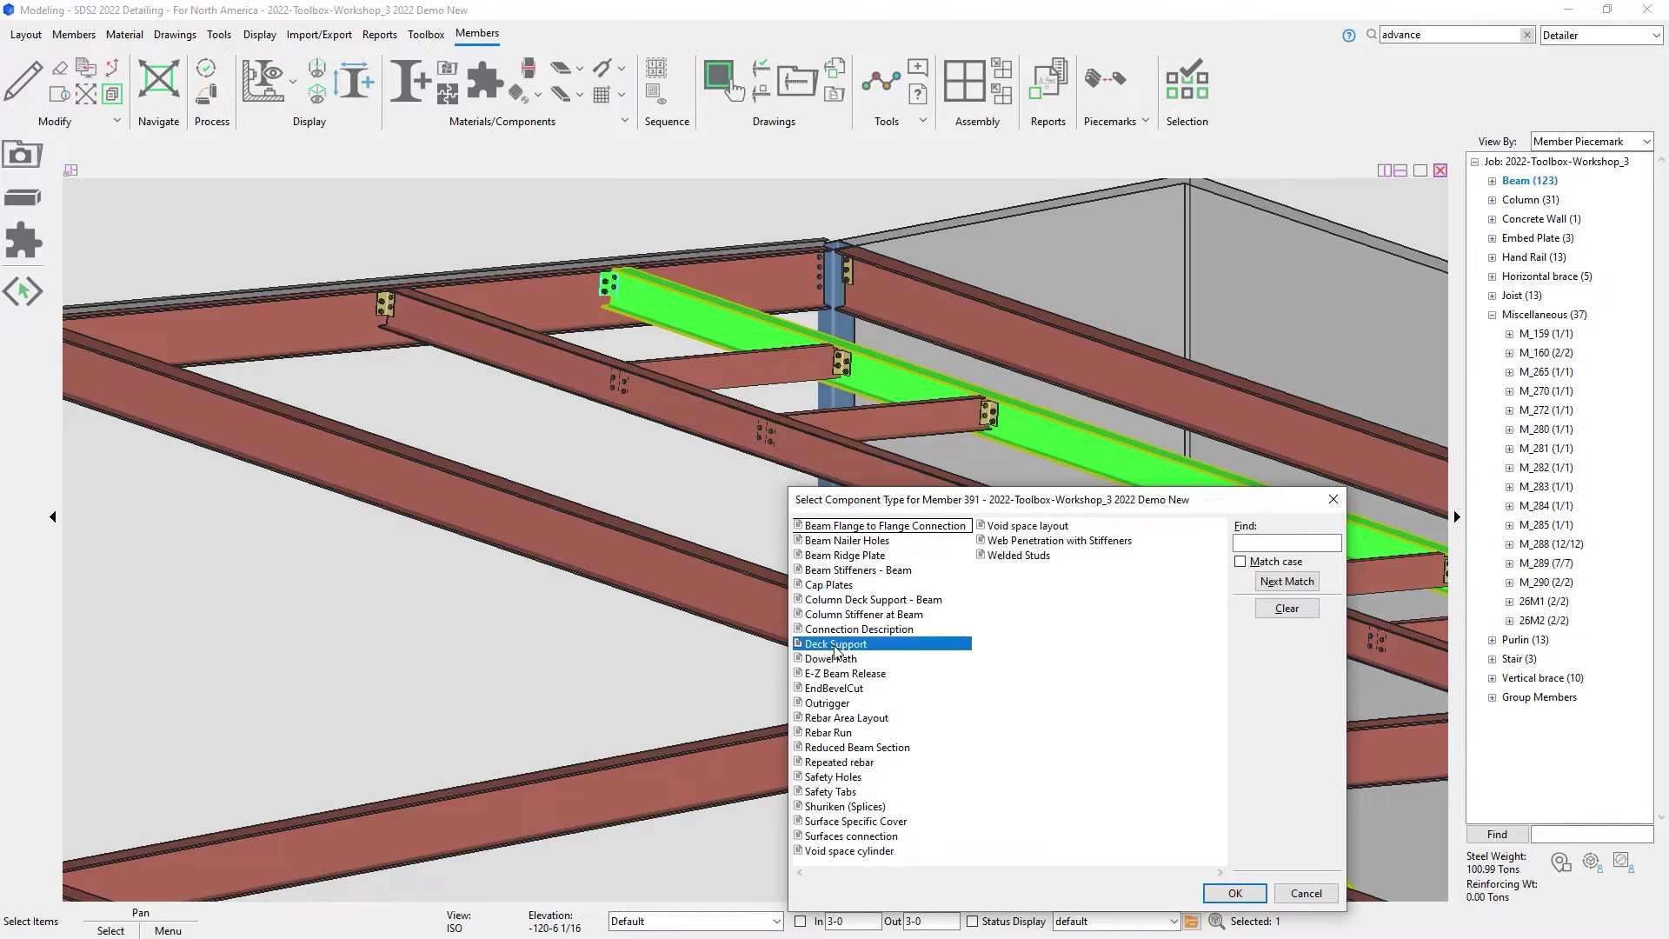
{"action": "left_click", "coordinate": [1251, 902]}
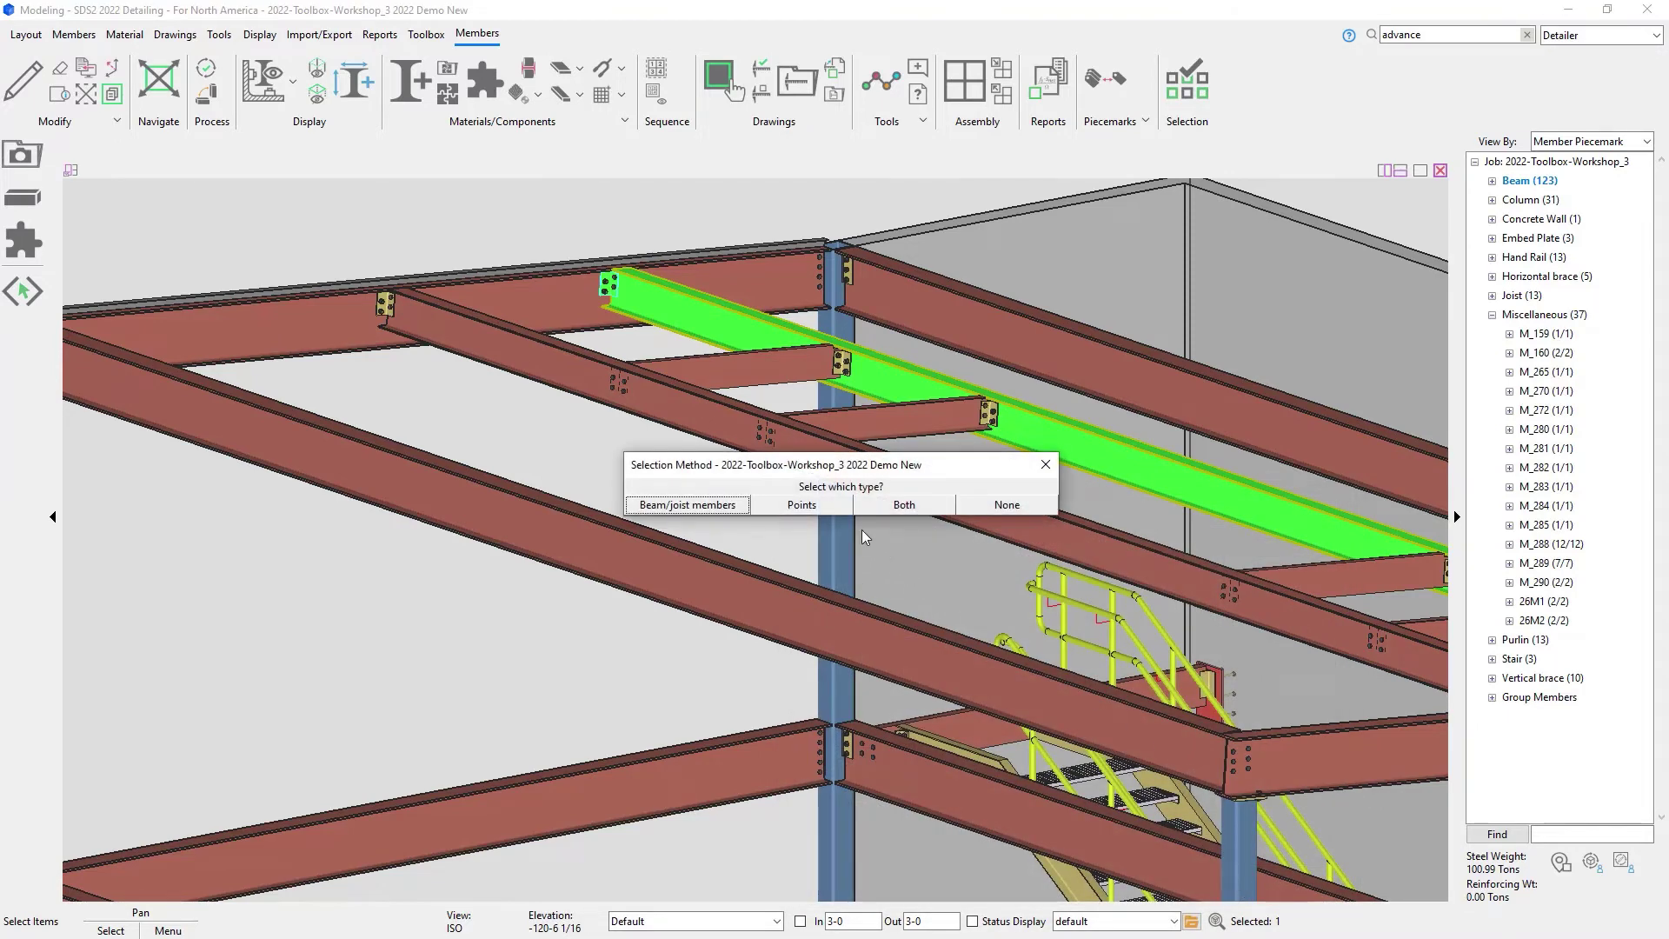
{"action": "left_click", "coordinate": [704, 511]}
- Pick the four short cross beams framing into the infill beam as the deck support break members
{"action": "left_click", "coordinate": [741, 367]}
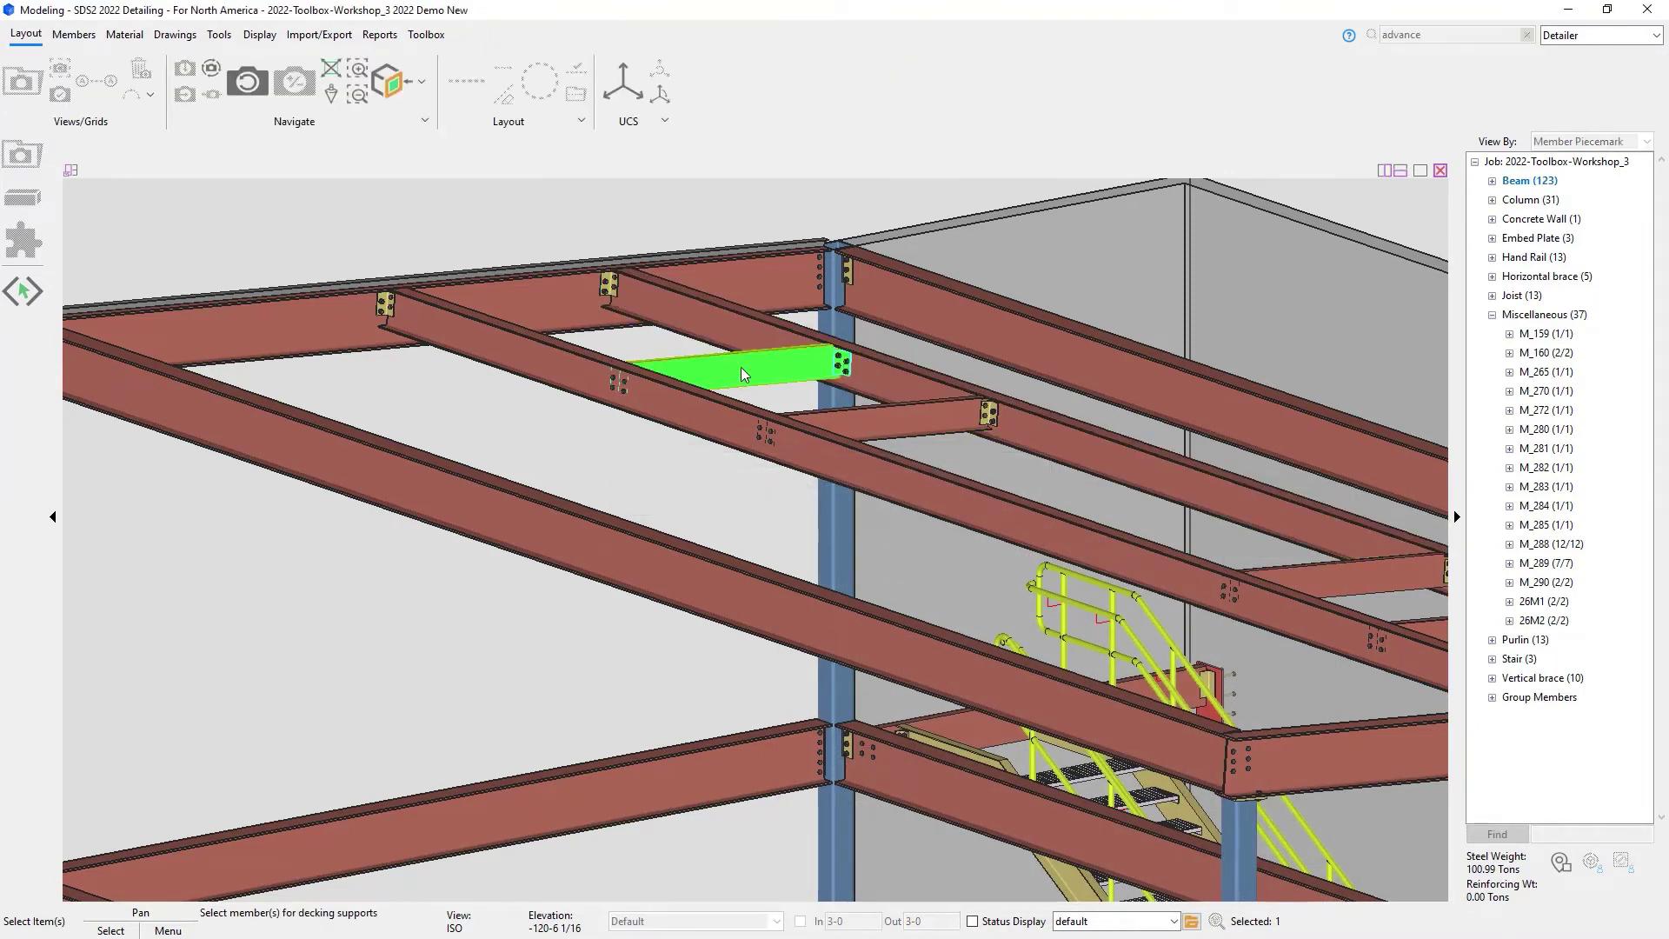
{"action": "left_click", "coordinate": [926, 425]}
{"action": "middle_click", "coordinate": [1182, 600]}
{"action": "left_click", "coordinate": [930, 521], "text": "shift"}
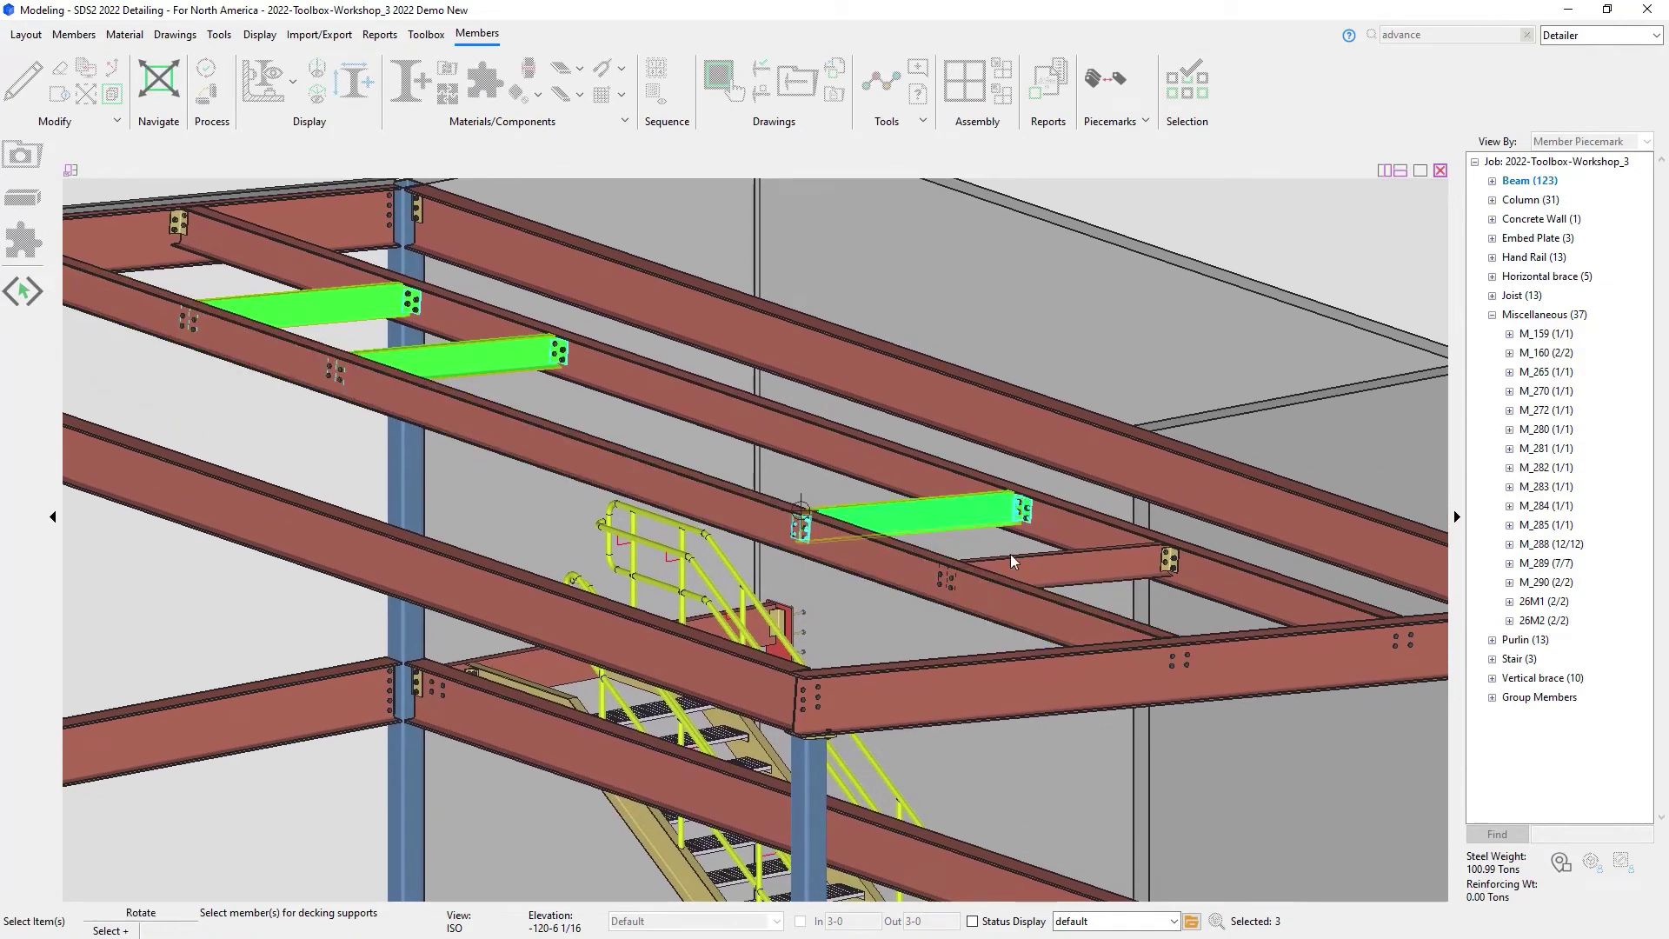
{"action": "left_click", "coordinate": [1053, 569], "text": "shift"}
{"action": "right_click", "coordinate": [1054, 568]}
{"action": "left_click", "coordinate": [1098, 601]}
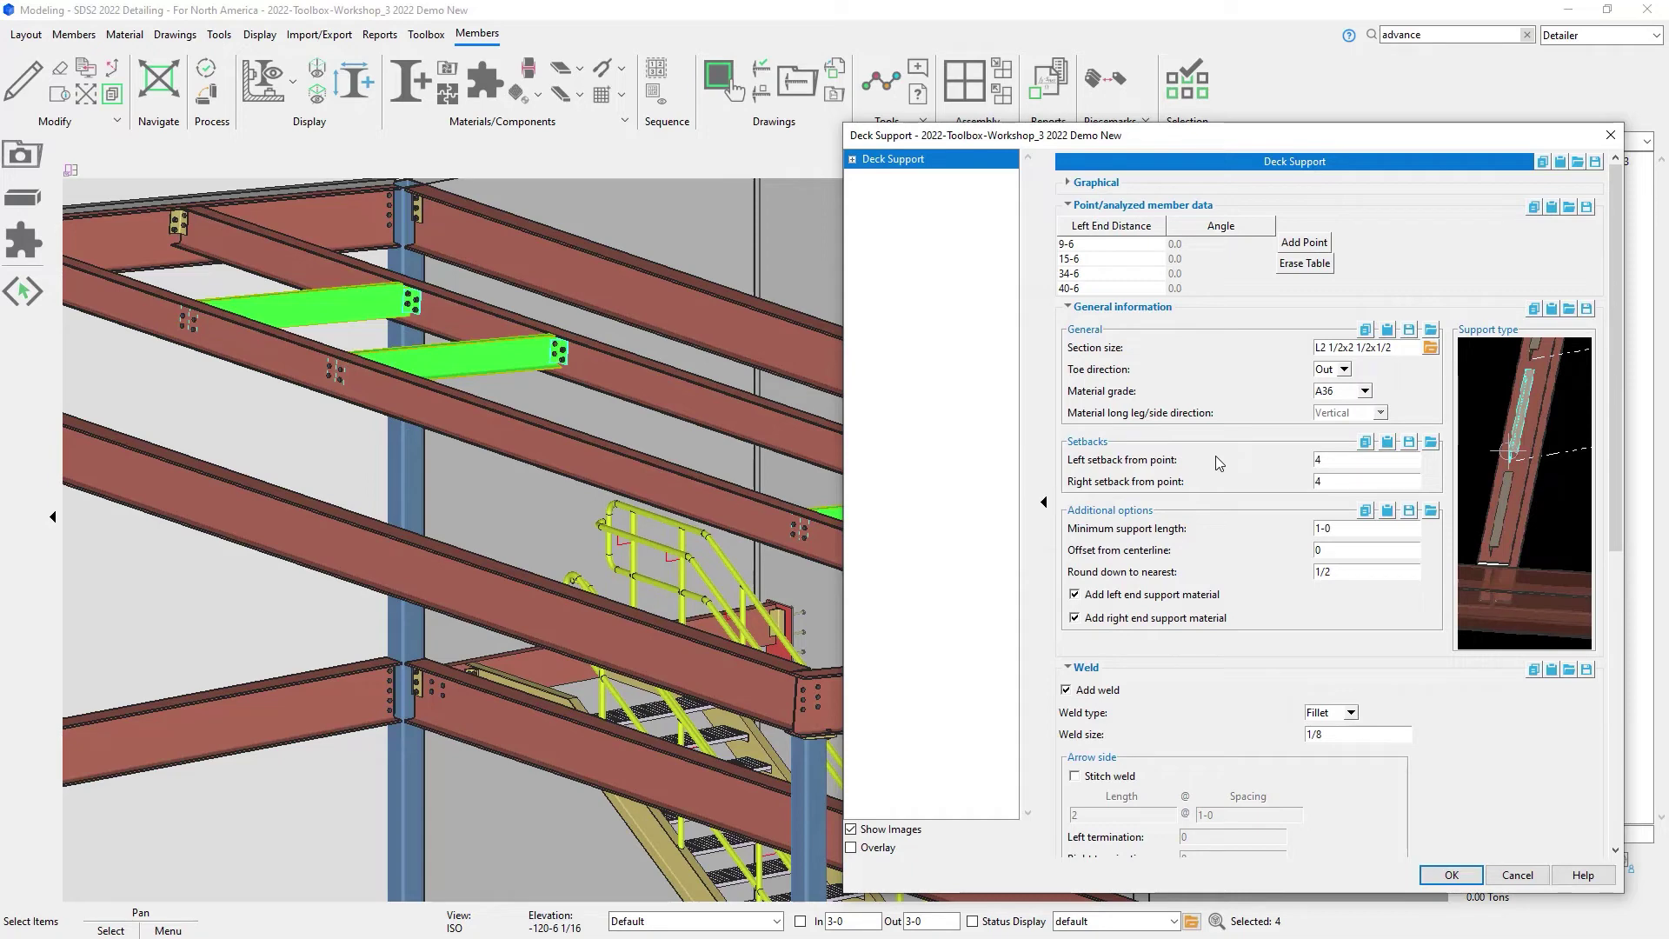
- Set the deck support section size to the C6x13 channel and create the supports along the infill beam
{"action": "left_click", "coordinate": [1430, 348]}
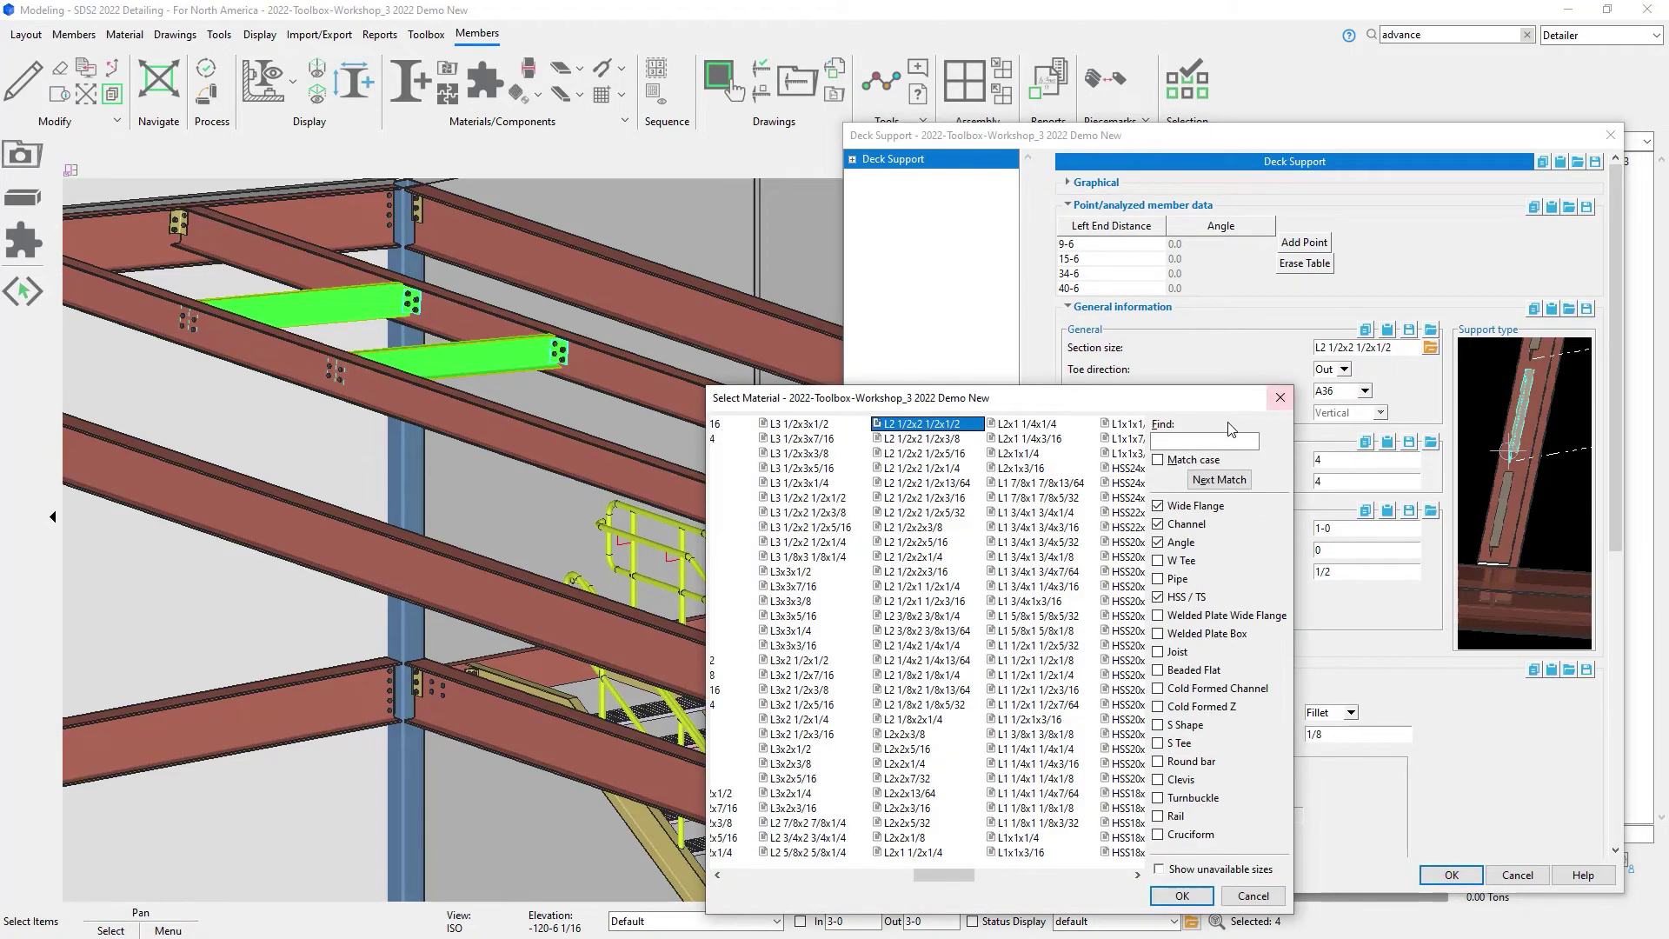
{"action": "type", "text": "C"}
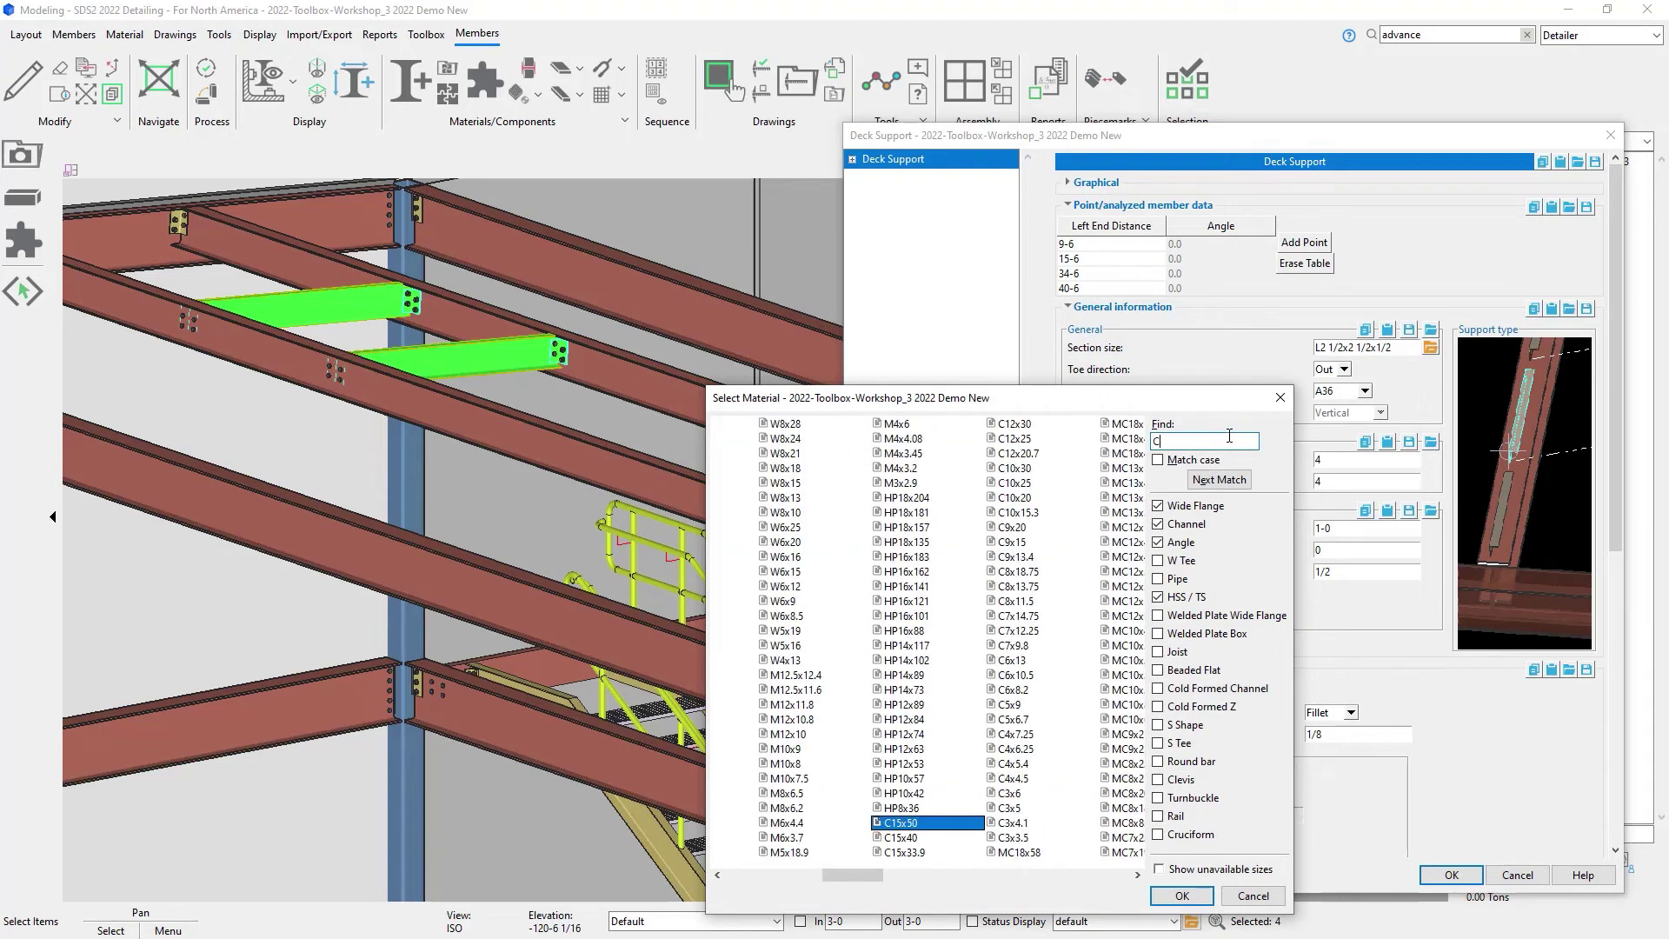
{"action": "left_click", "coordinate": [1012, 659]}
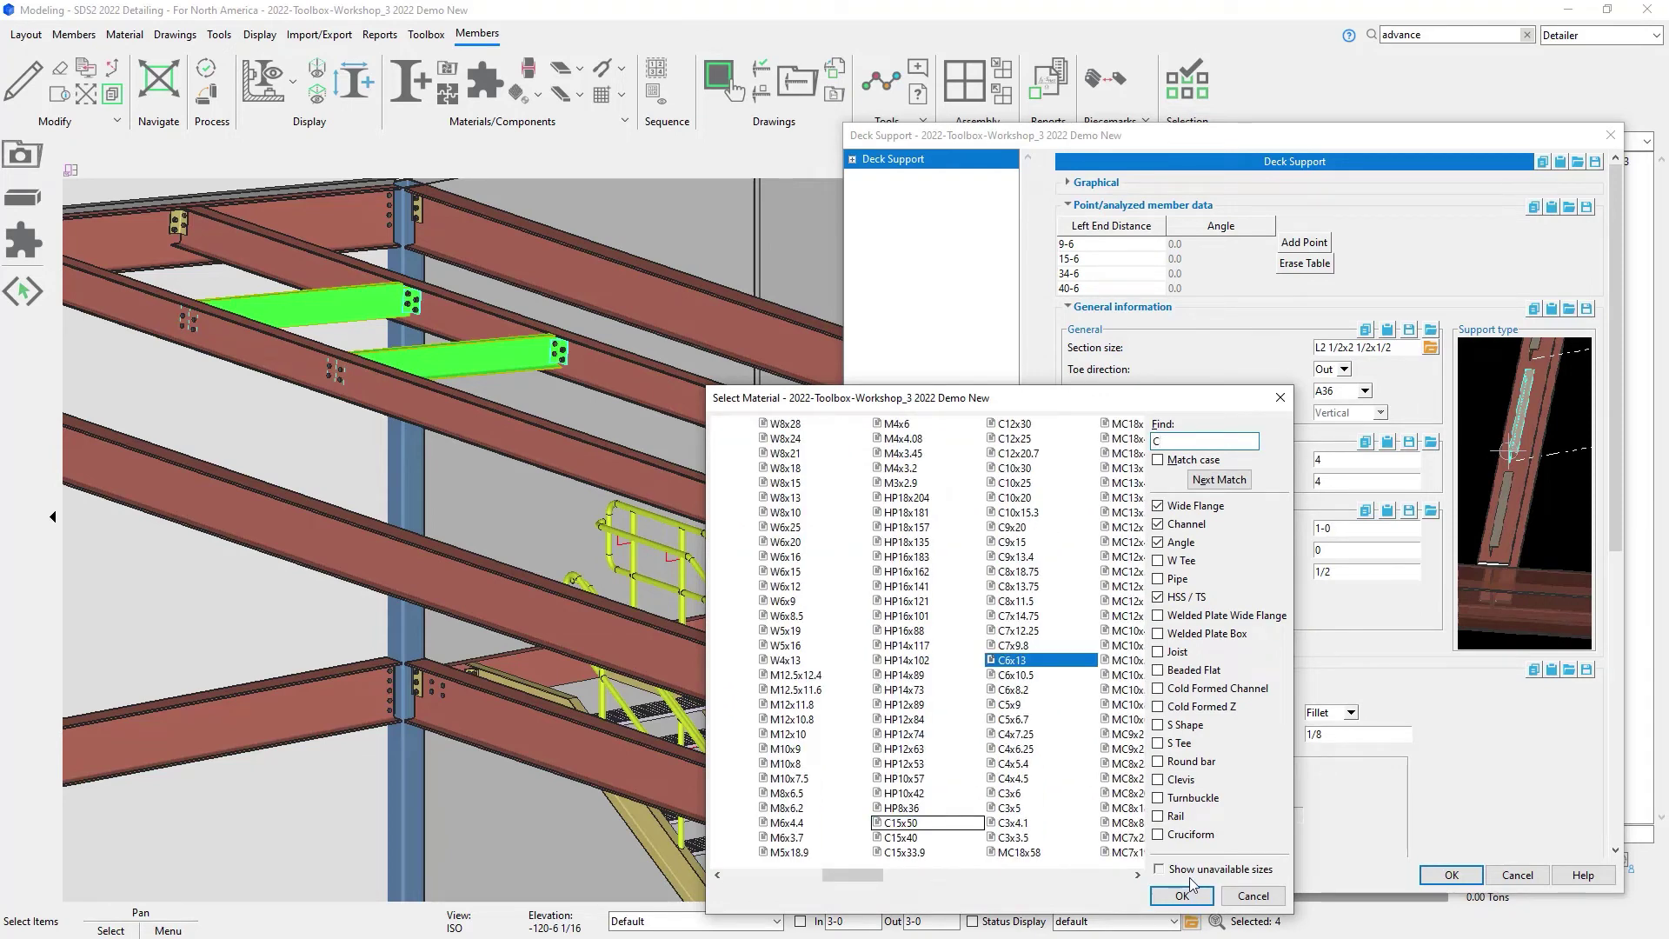
{"action": "left_click", "coordinate": [1191, 893]}
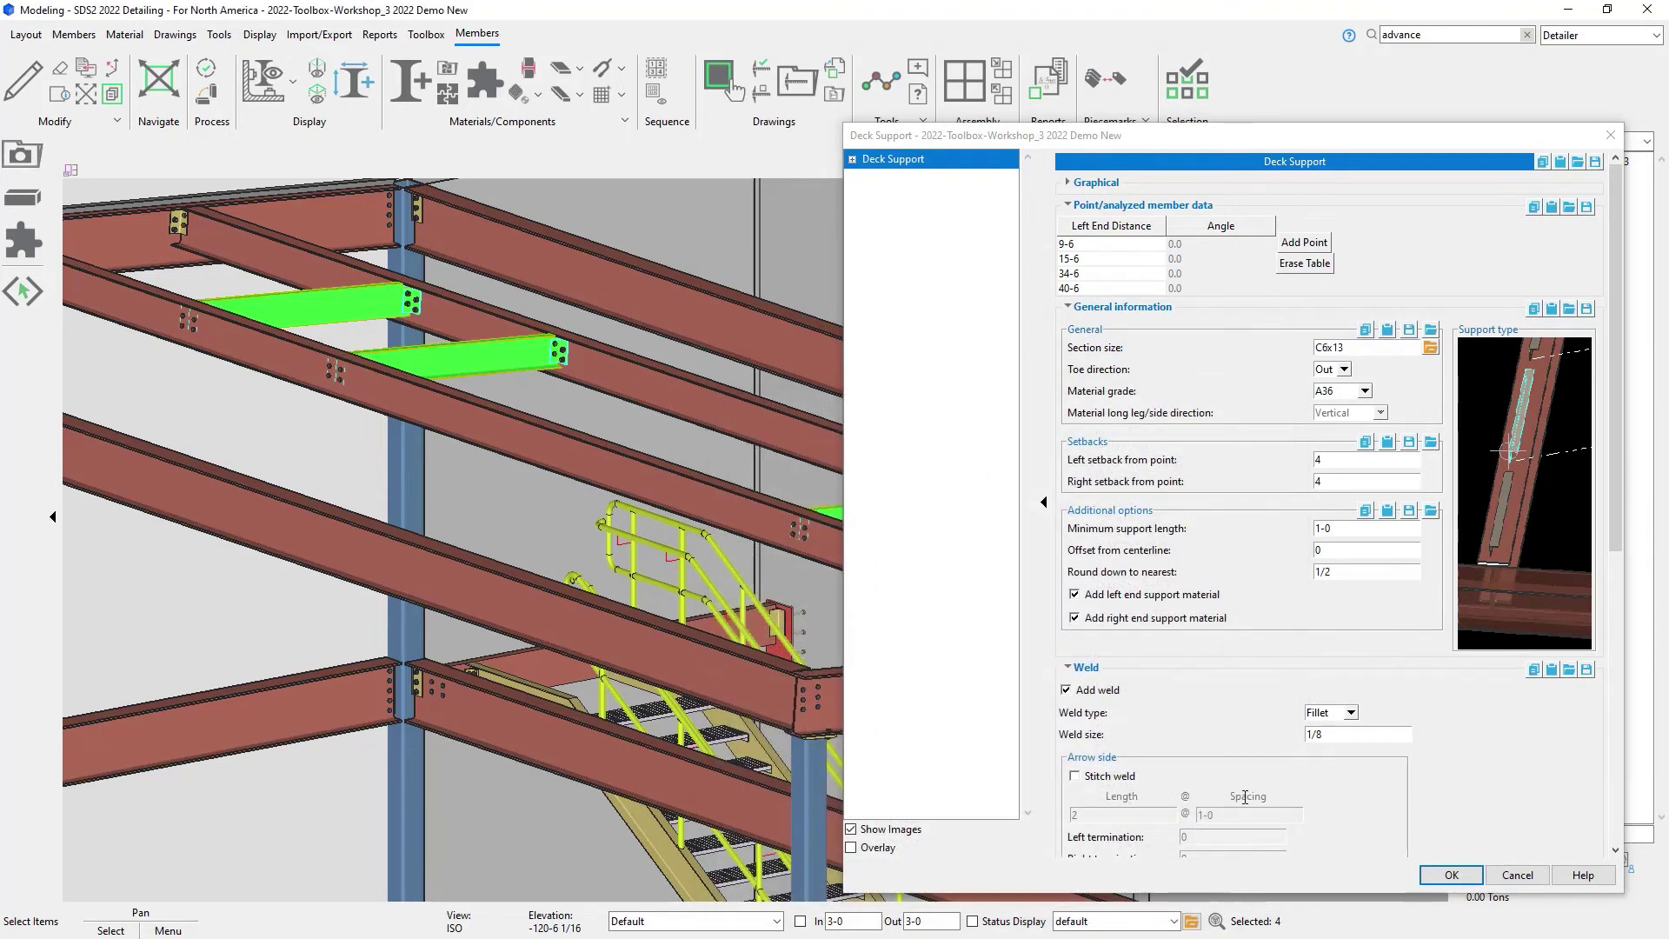
{"action": "left_click", "coordinate": [1449, 874]}
{"action": "left_click", "coordinate": [1451, 876]}
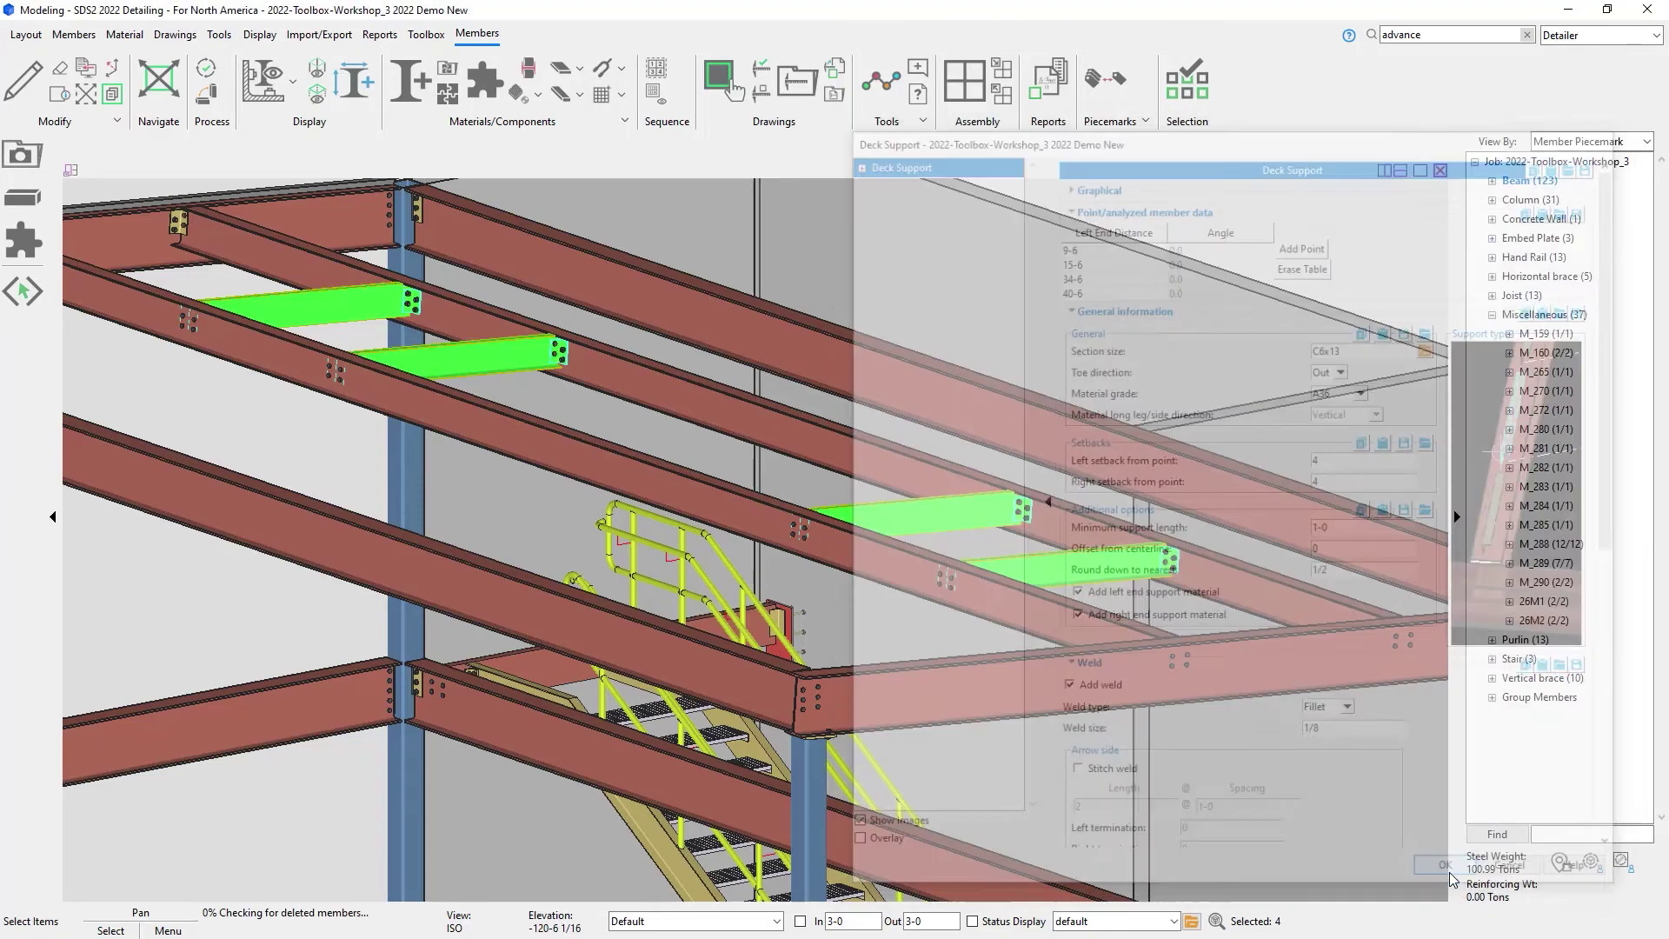
- Re-detail the top-level end beam with the continuous deck angle, preserving no existing annotations, and show its detail drawing
{"action": "middle_click_drag", "start_coordinate": [1280, 574], "coordinate": [940, 579]}
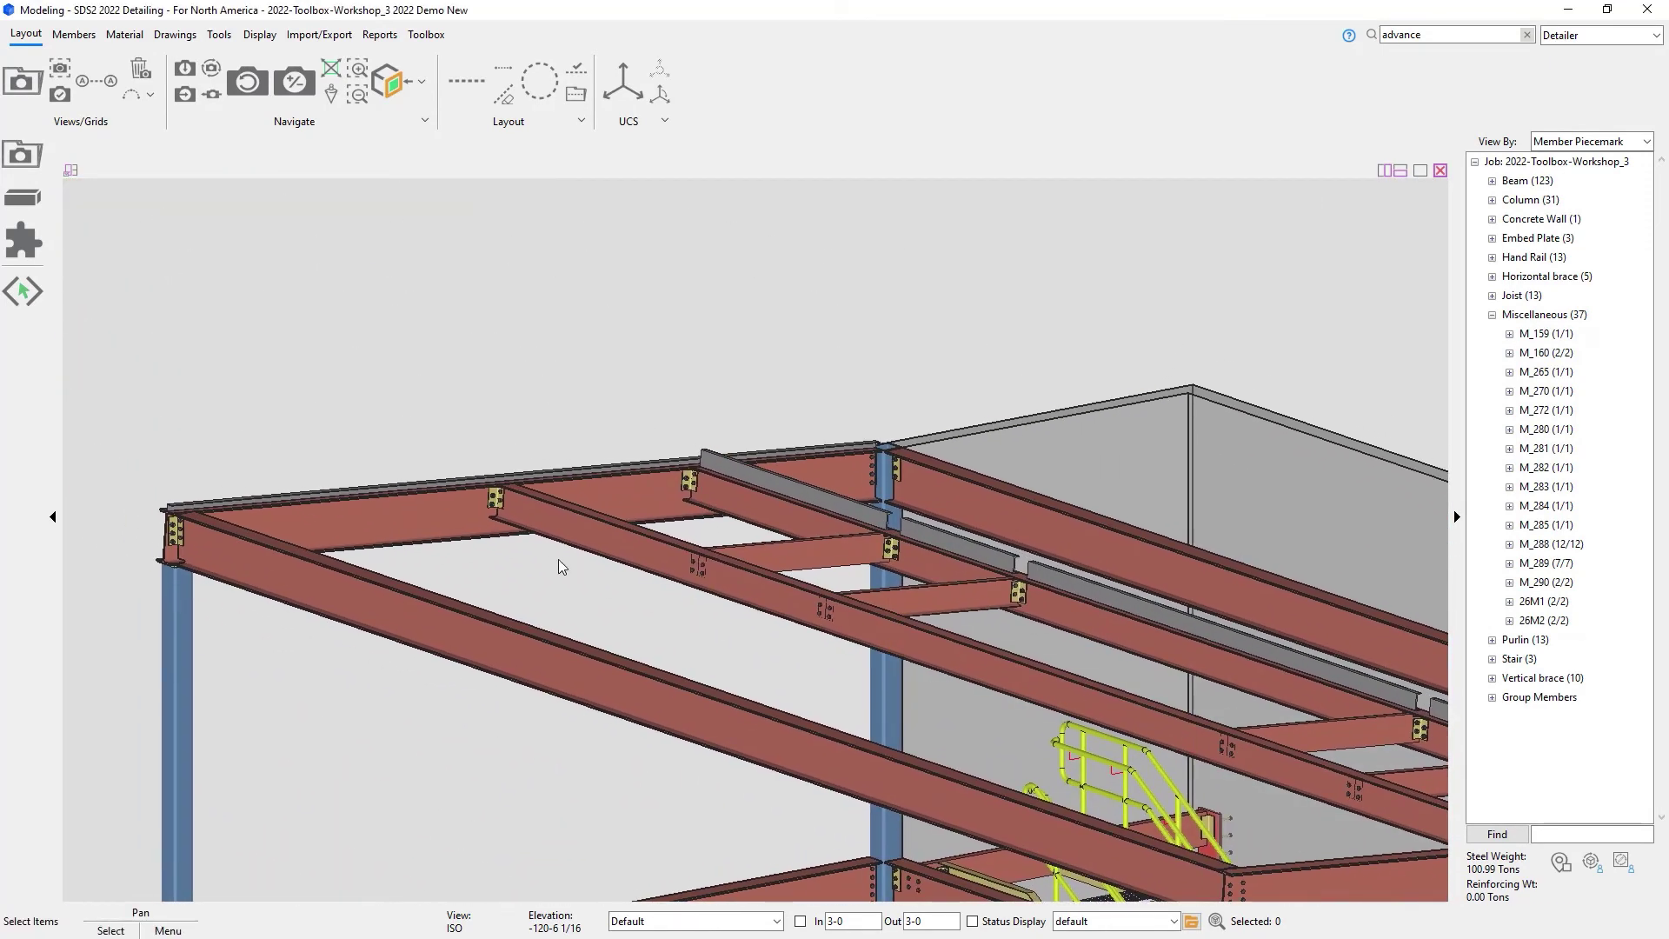
{"action": "left_click", "coordinate": [452, 513]}
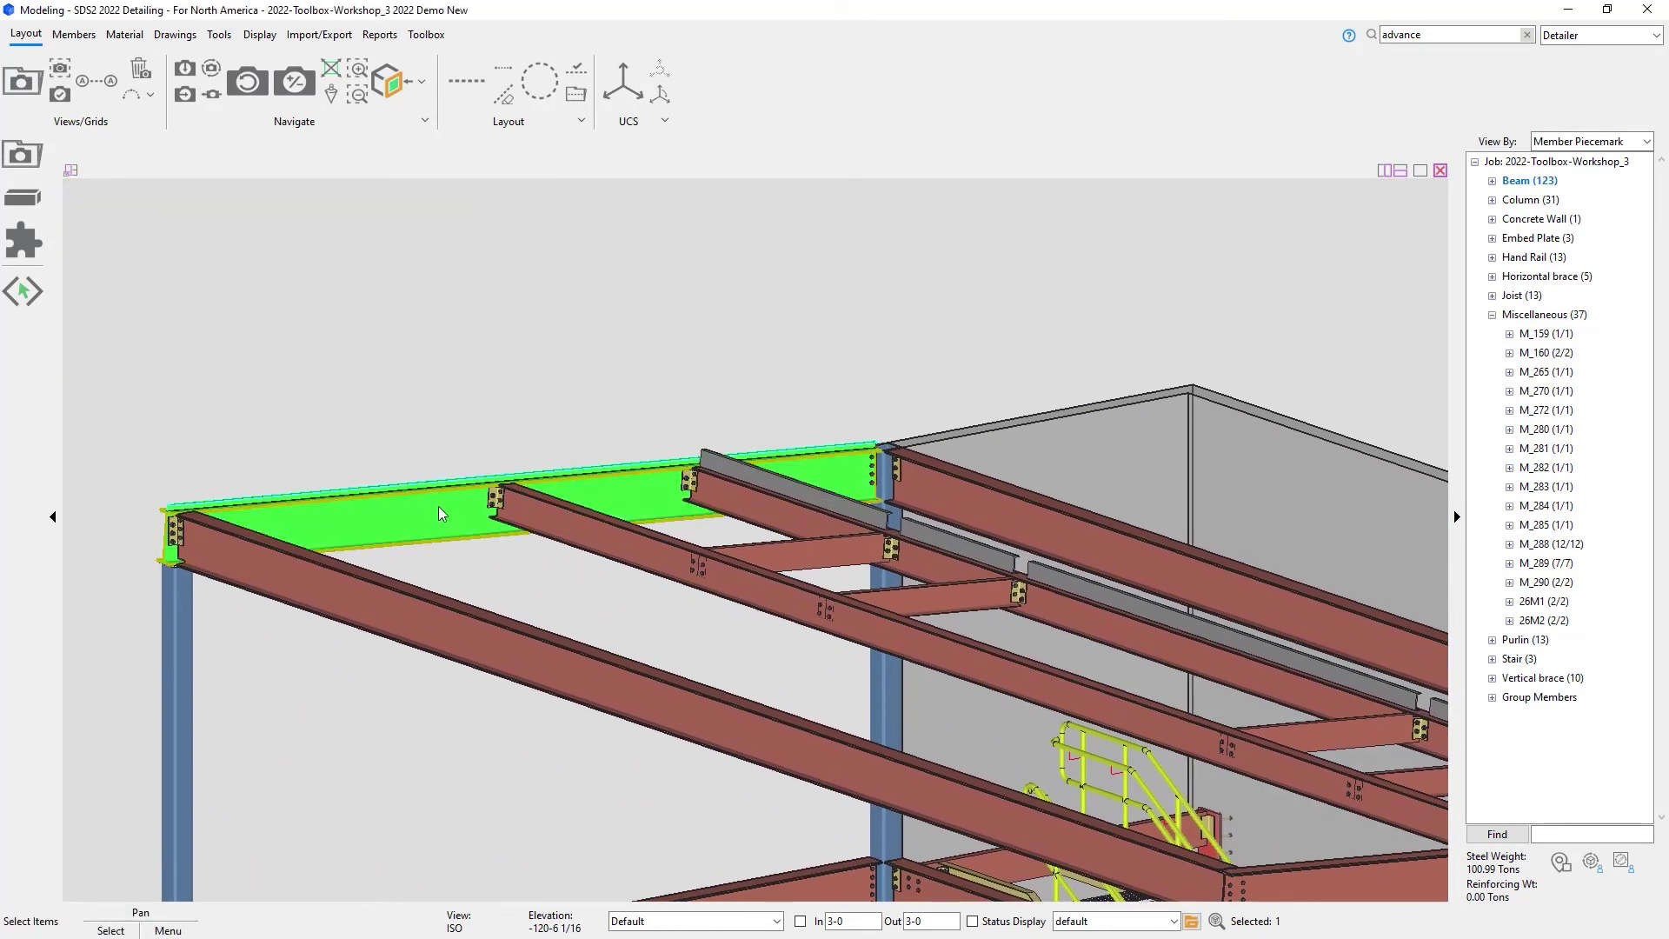
{"action": "right_click", "coordinate": [453, 513]}
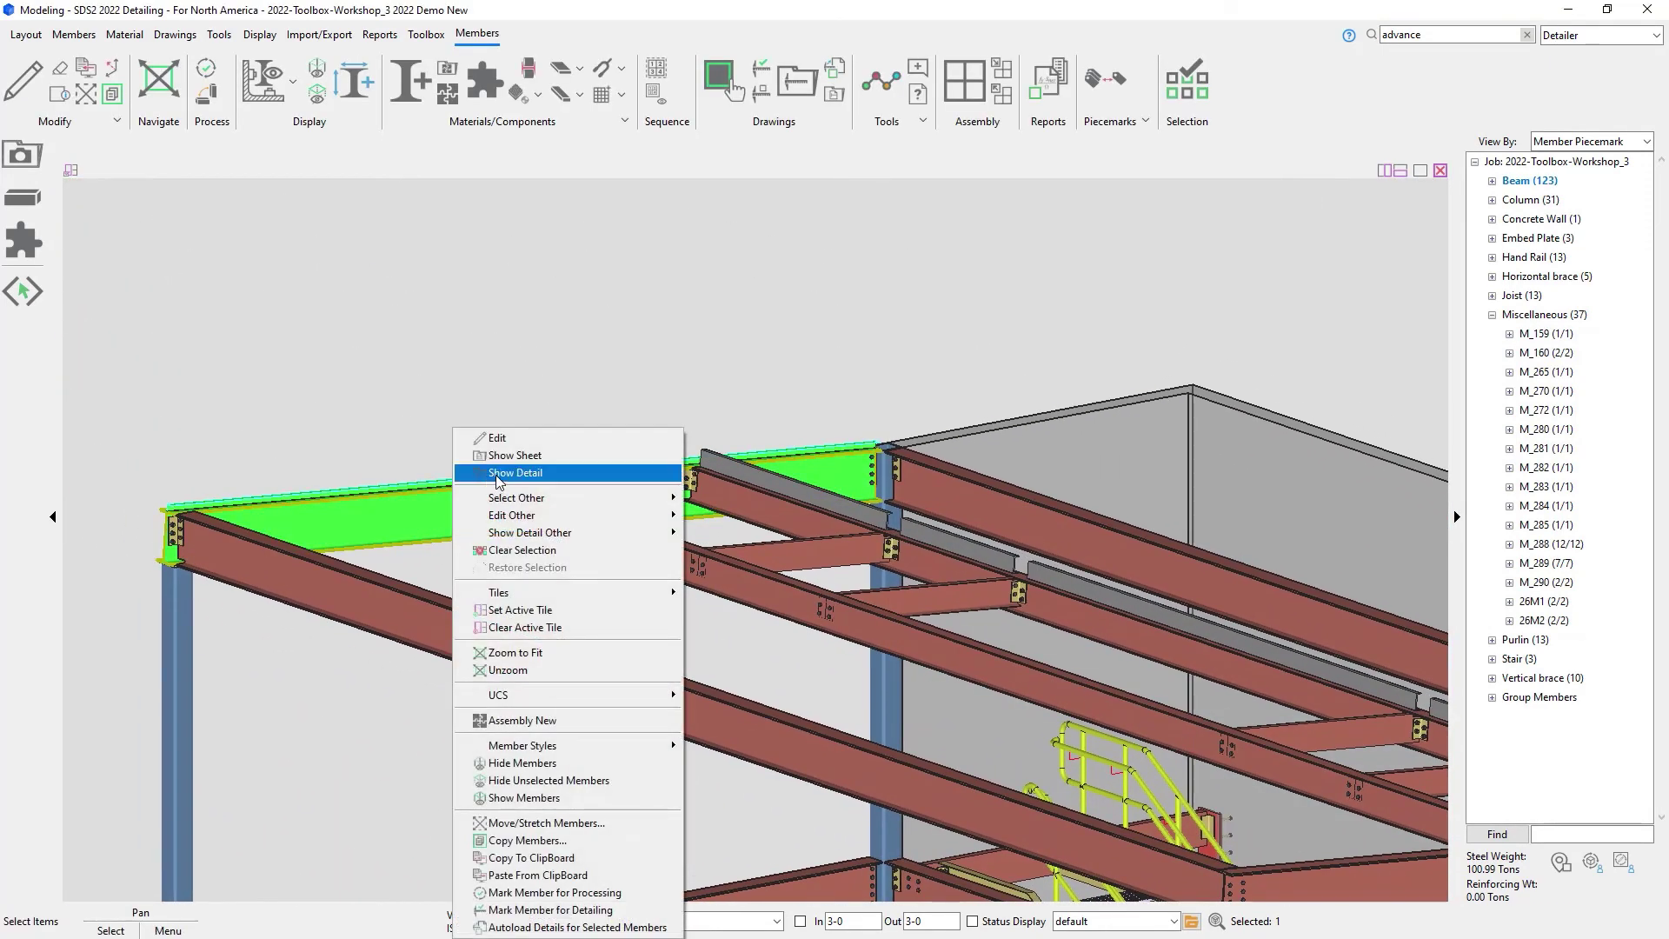
{"action": "left_click", "coordinate": [497, 473]}
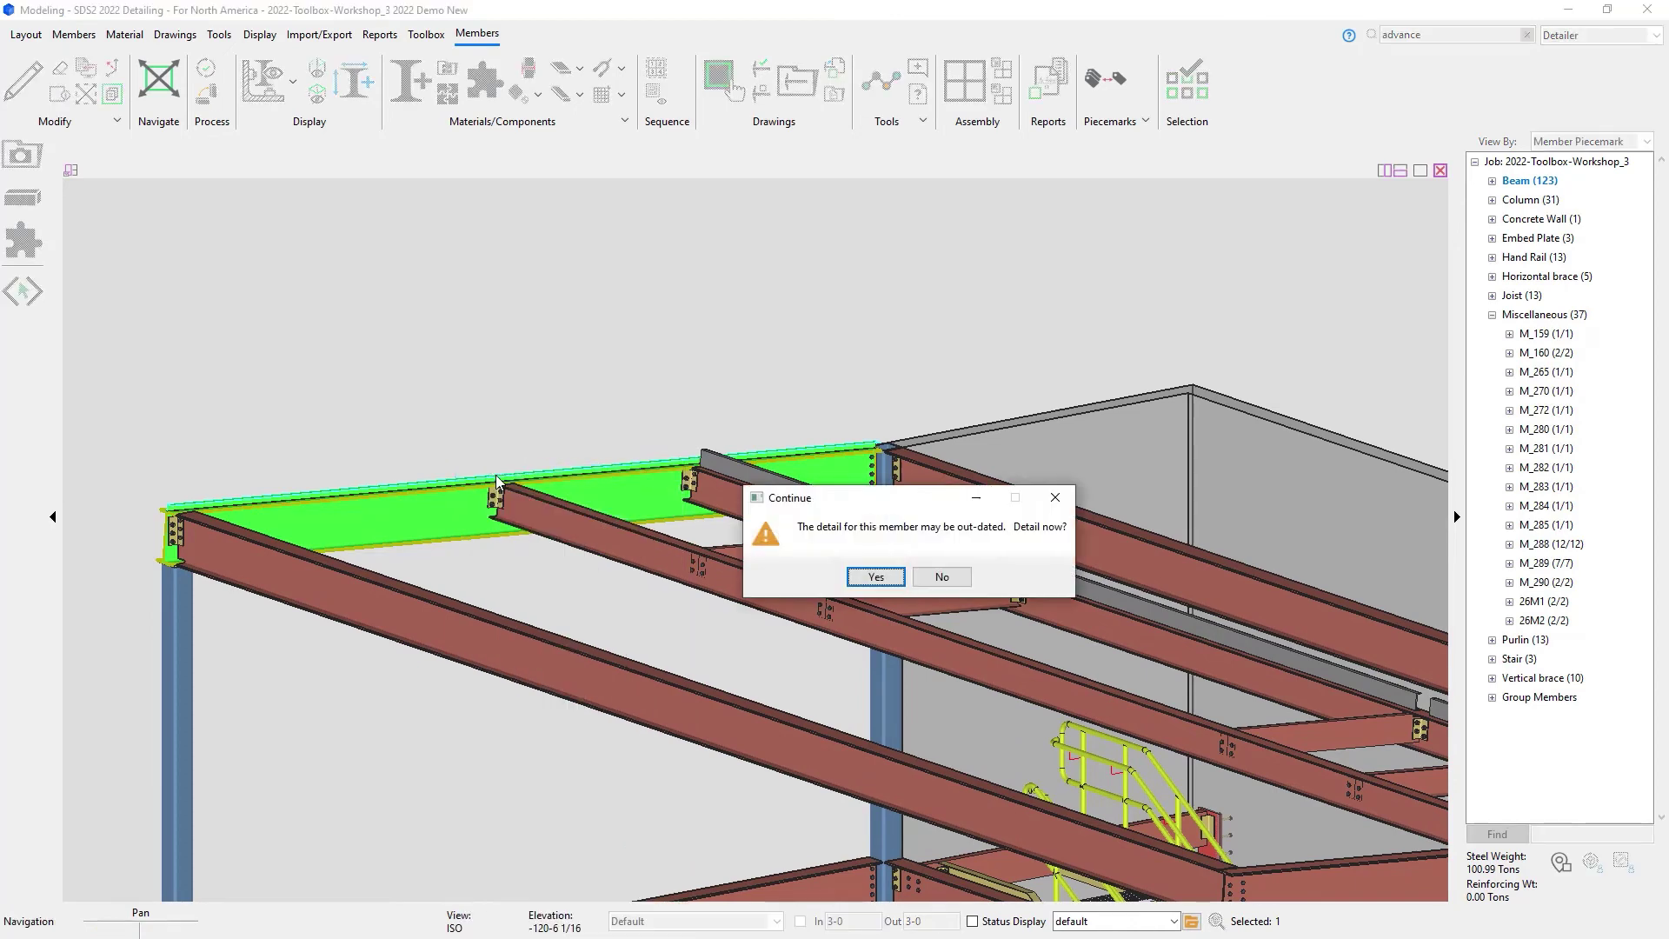
{"action": "left_click", "coordinate": [878, 577]}
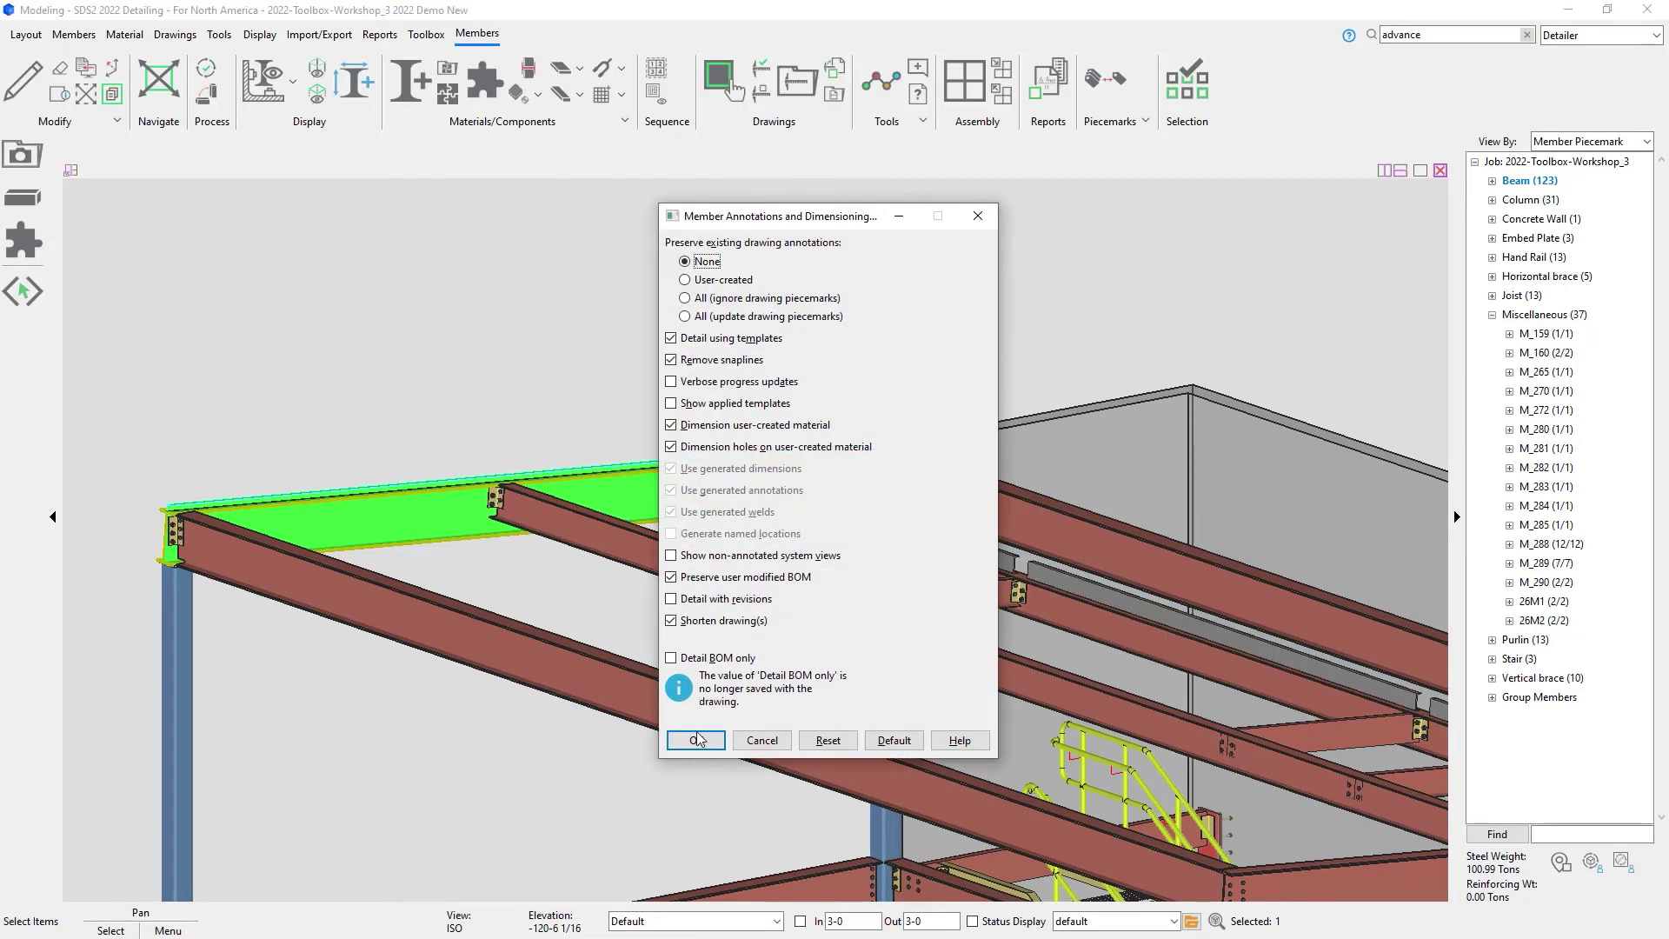
{"action": "left_click", "coordinate": [691, 746]}
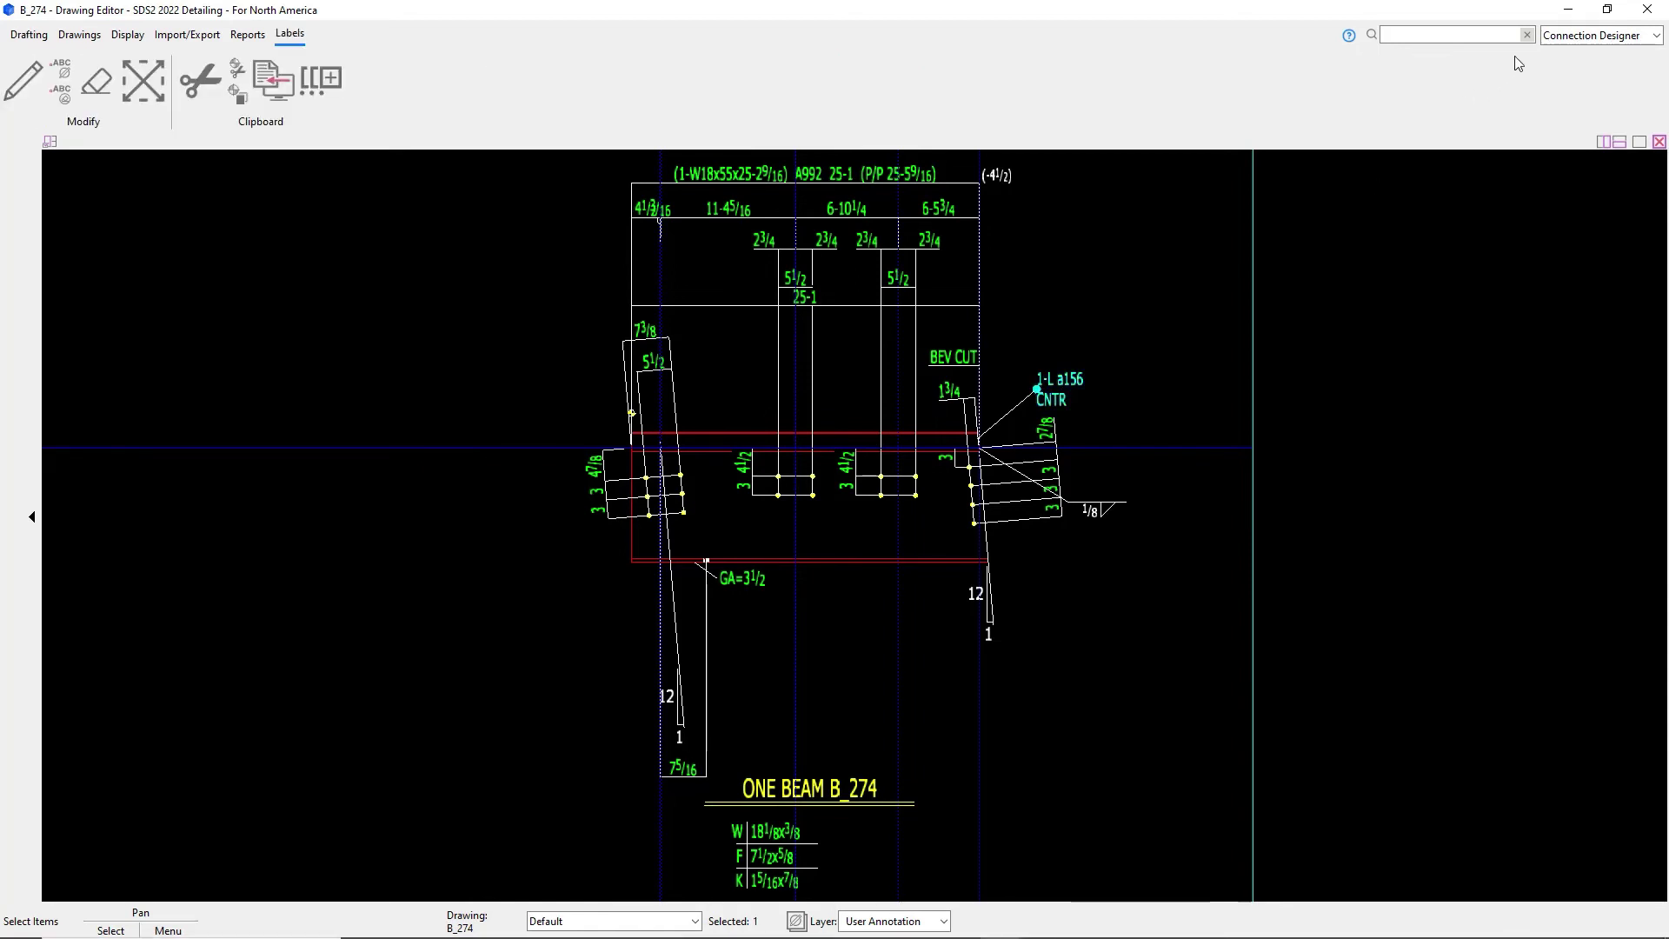
- Close the beam detail drawing and open the Deck Support setup in the job's Component Plugin Defaults
{"action": "left_click", "coordinate": [1647, 11]}
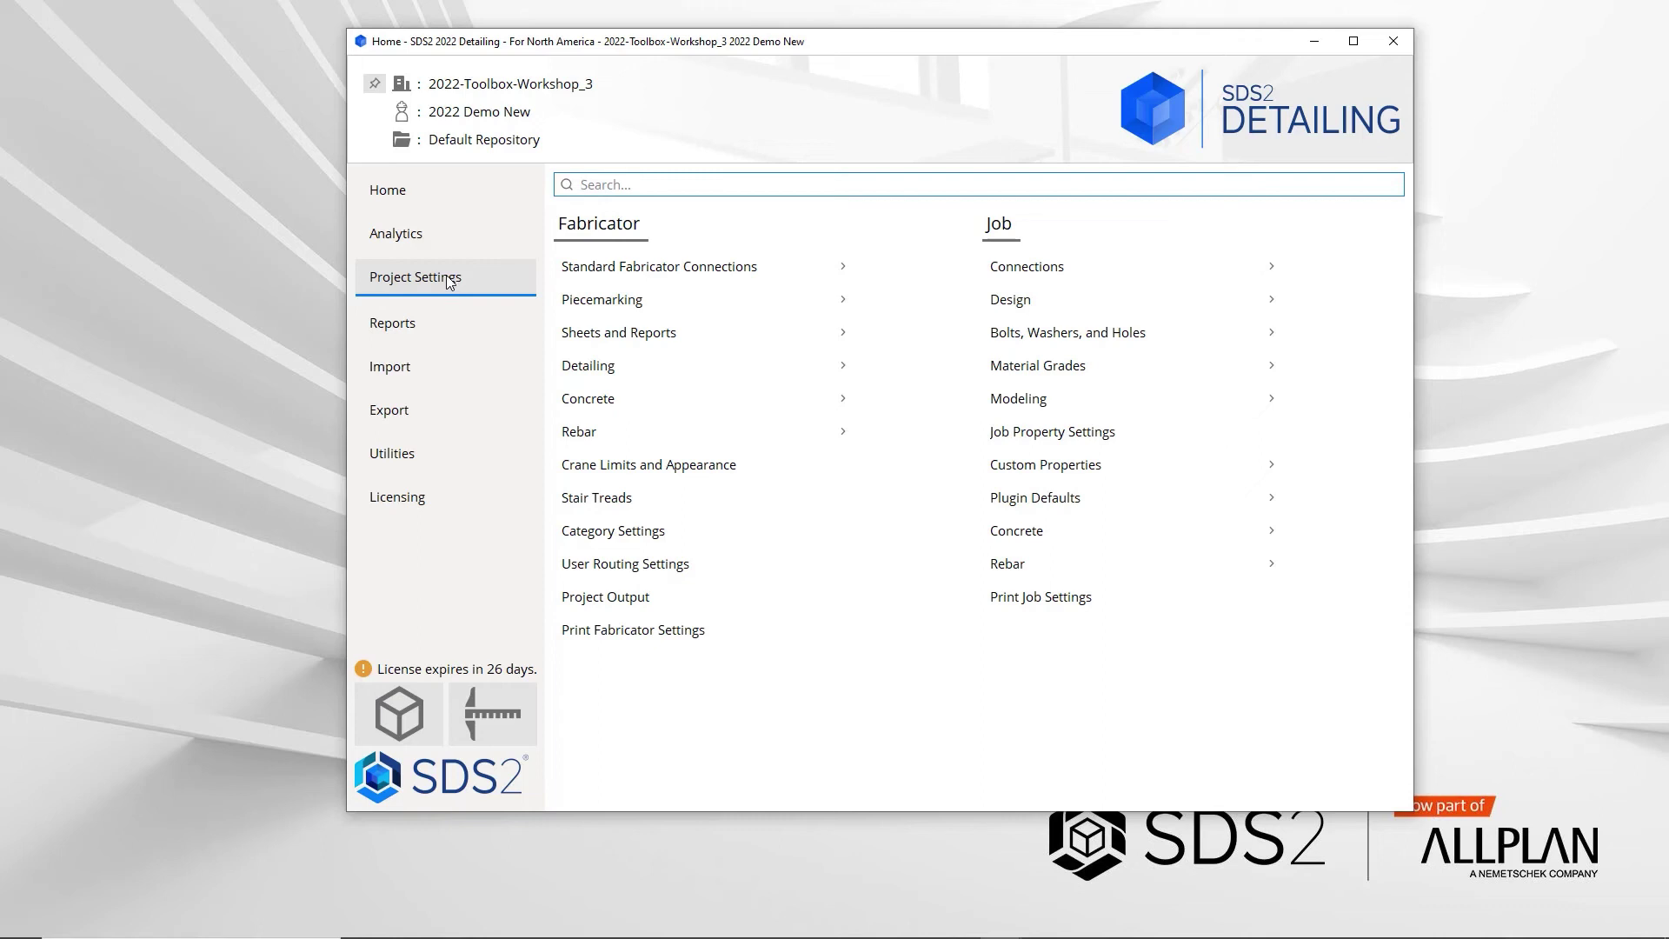
{"action": "left_click", "coordinate": [1022, 499]}
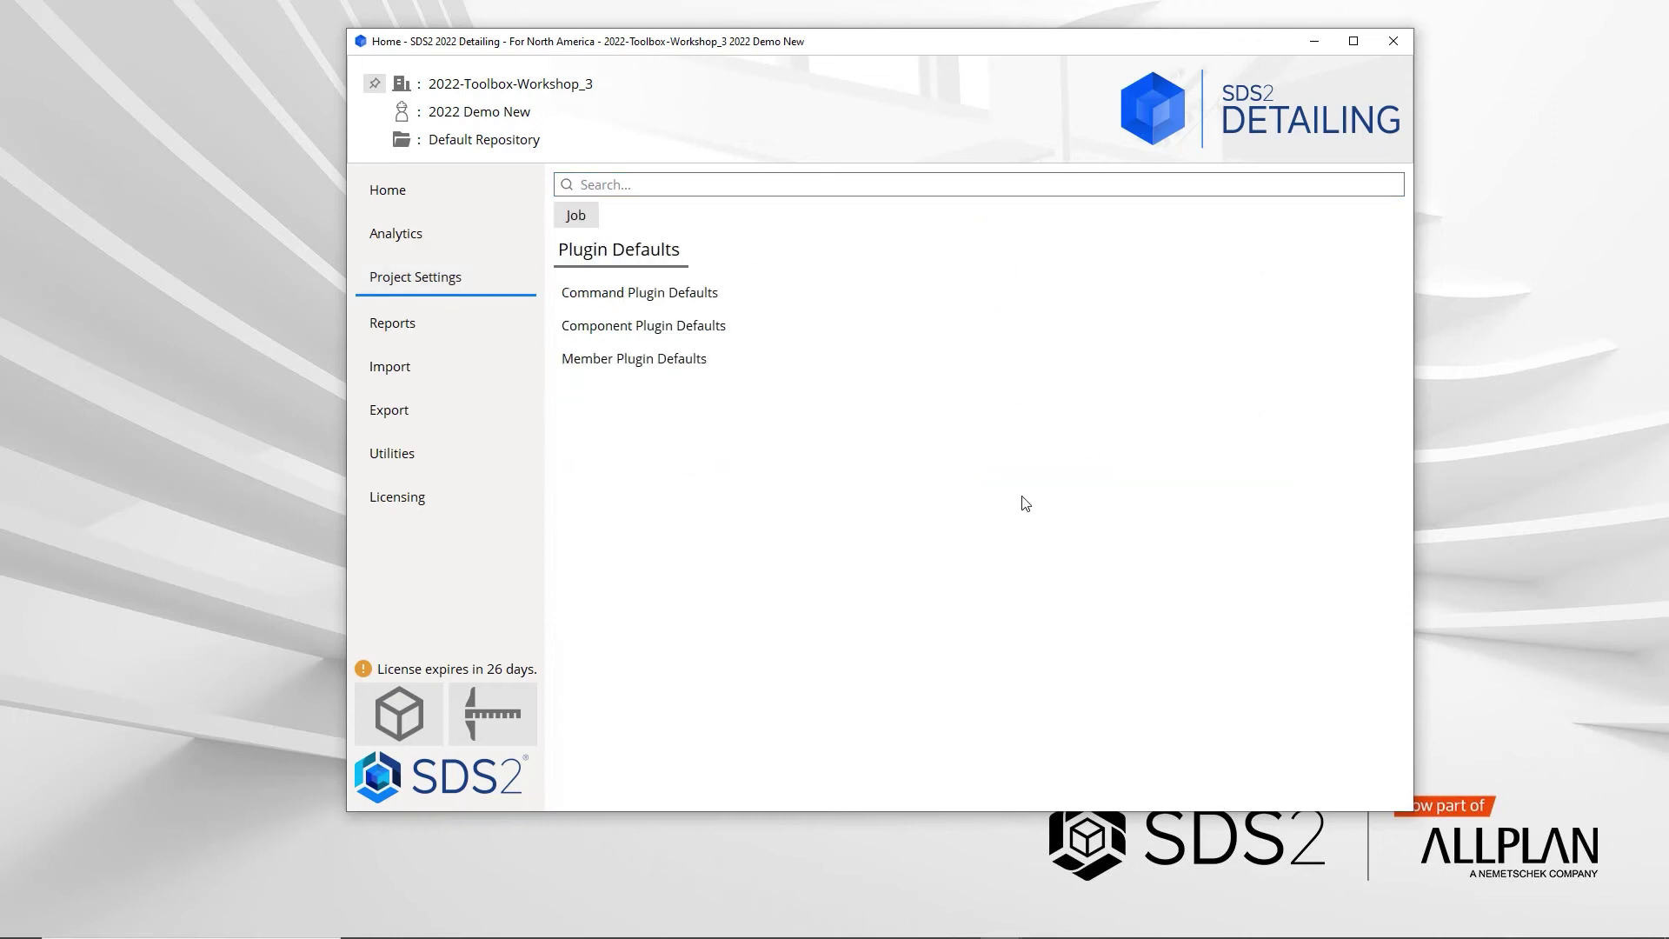
{"action": "left_click", "coordinate": [706, 333]}
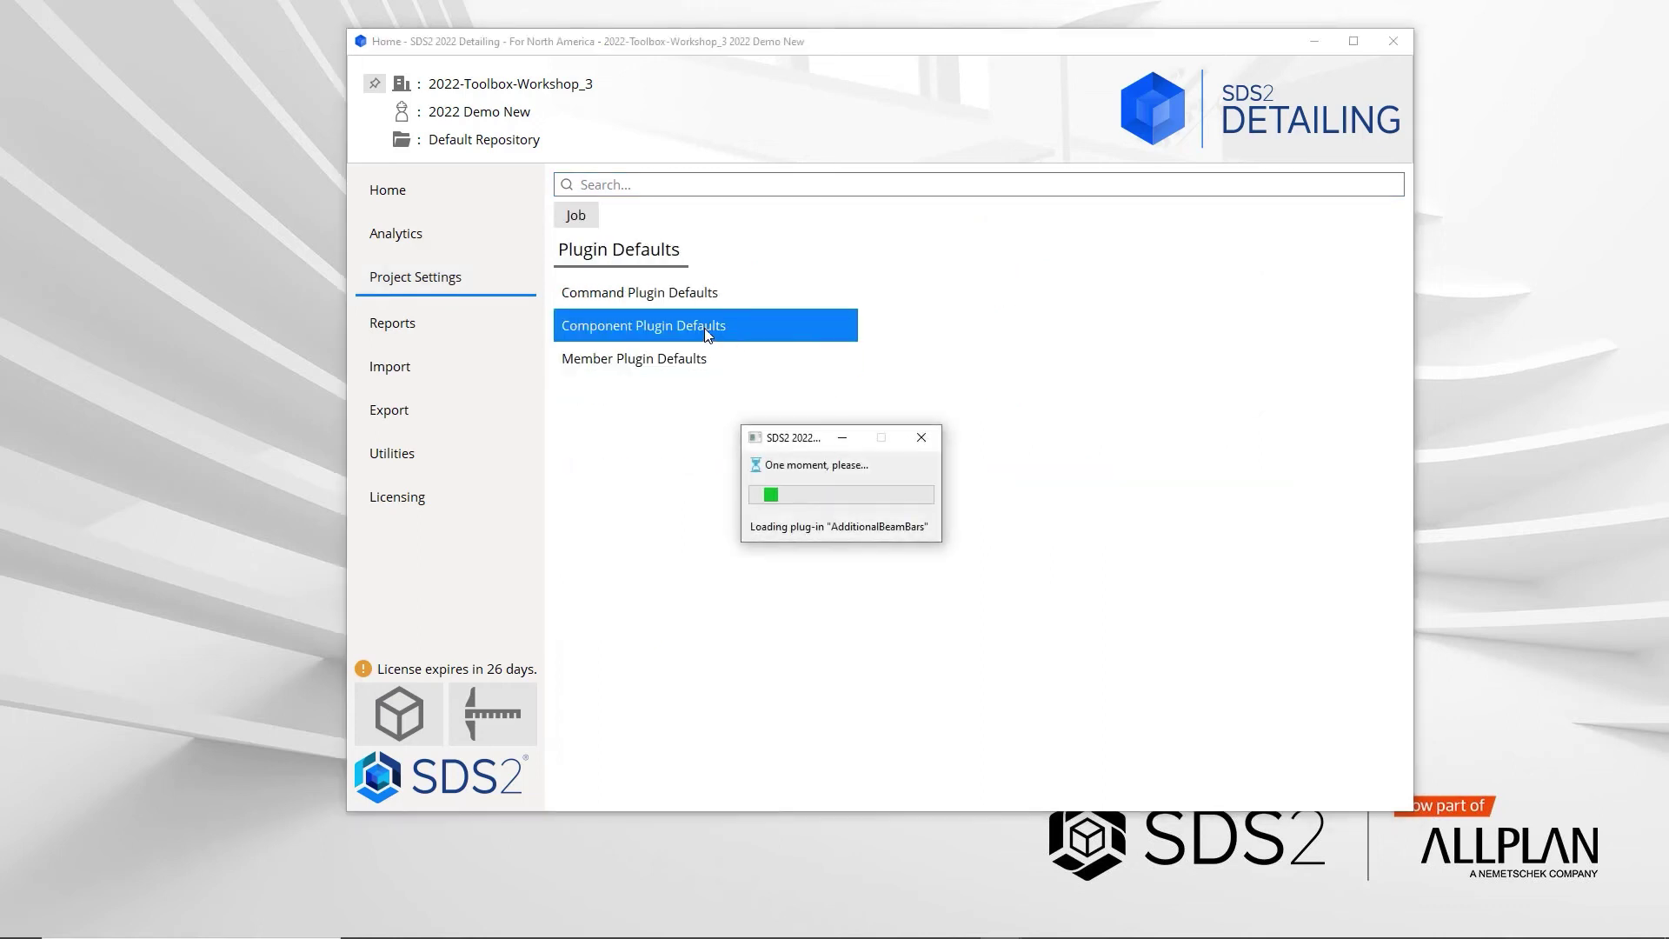
{"action": "left_click", "coordinate": [628, 473]}
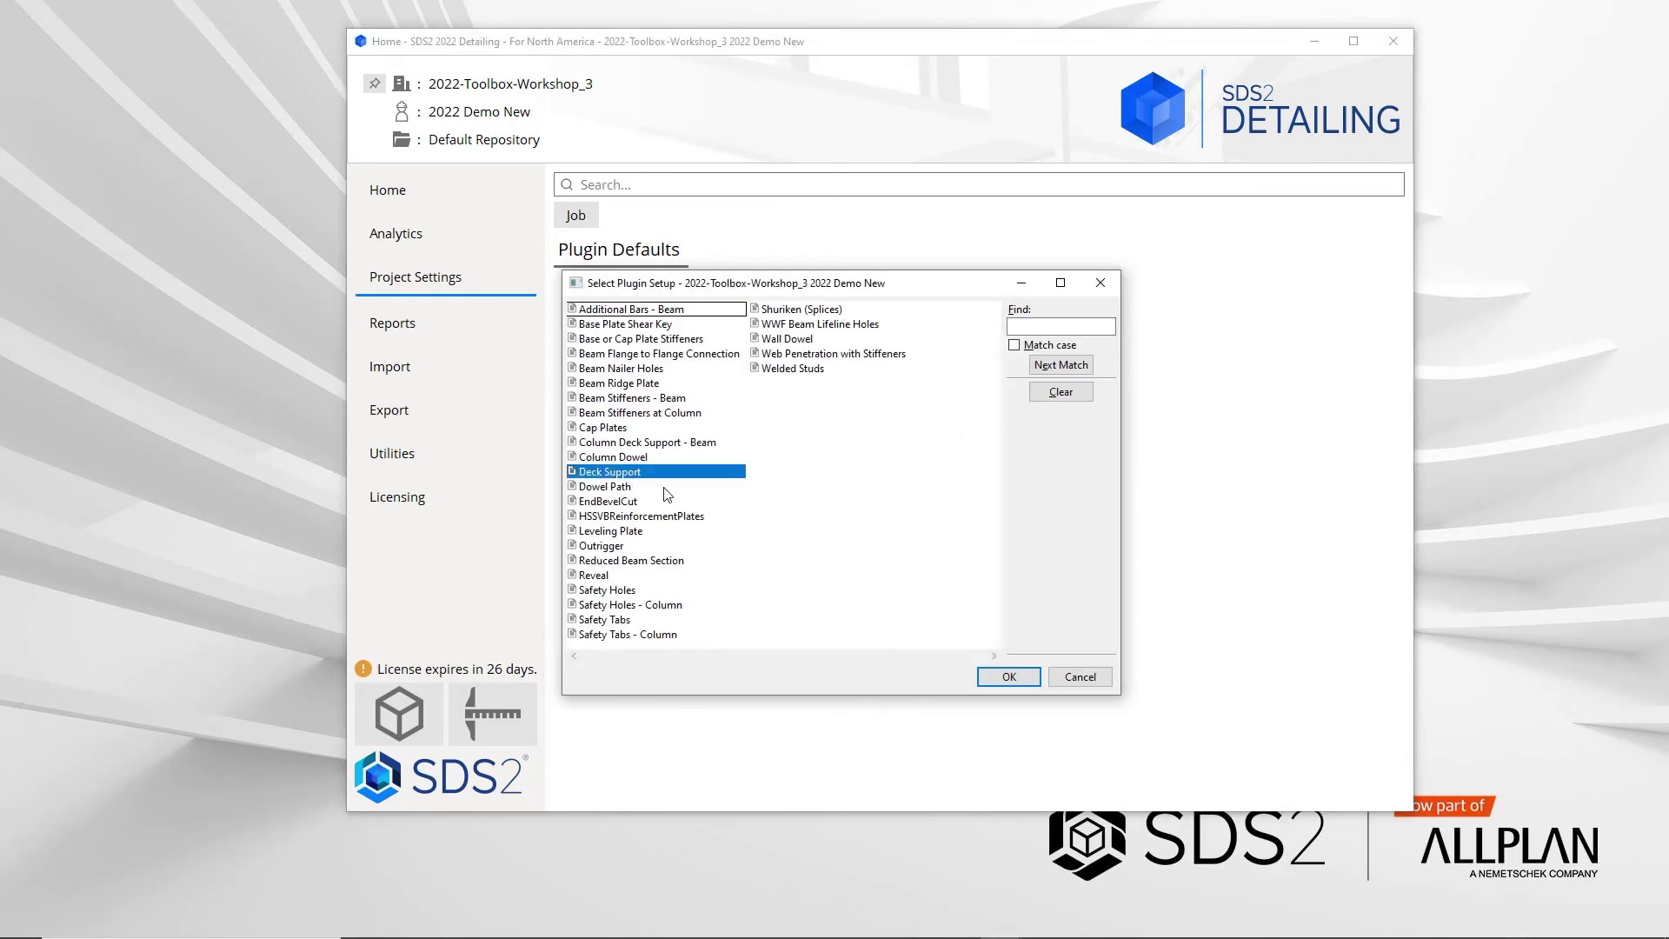
{"action": "left_click", "coordinate": [1009, 677]}
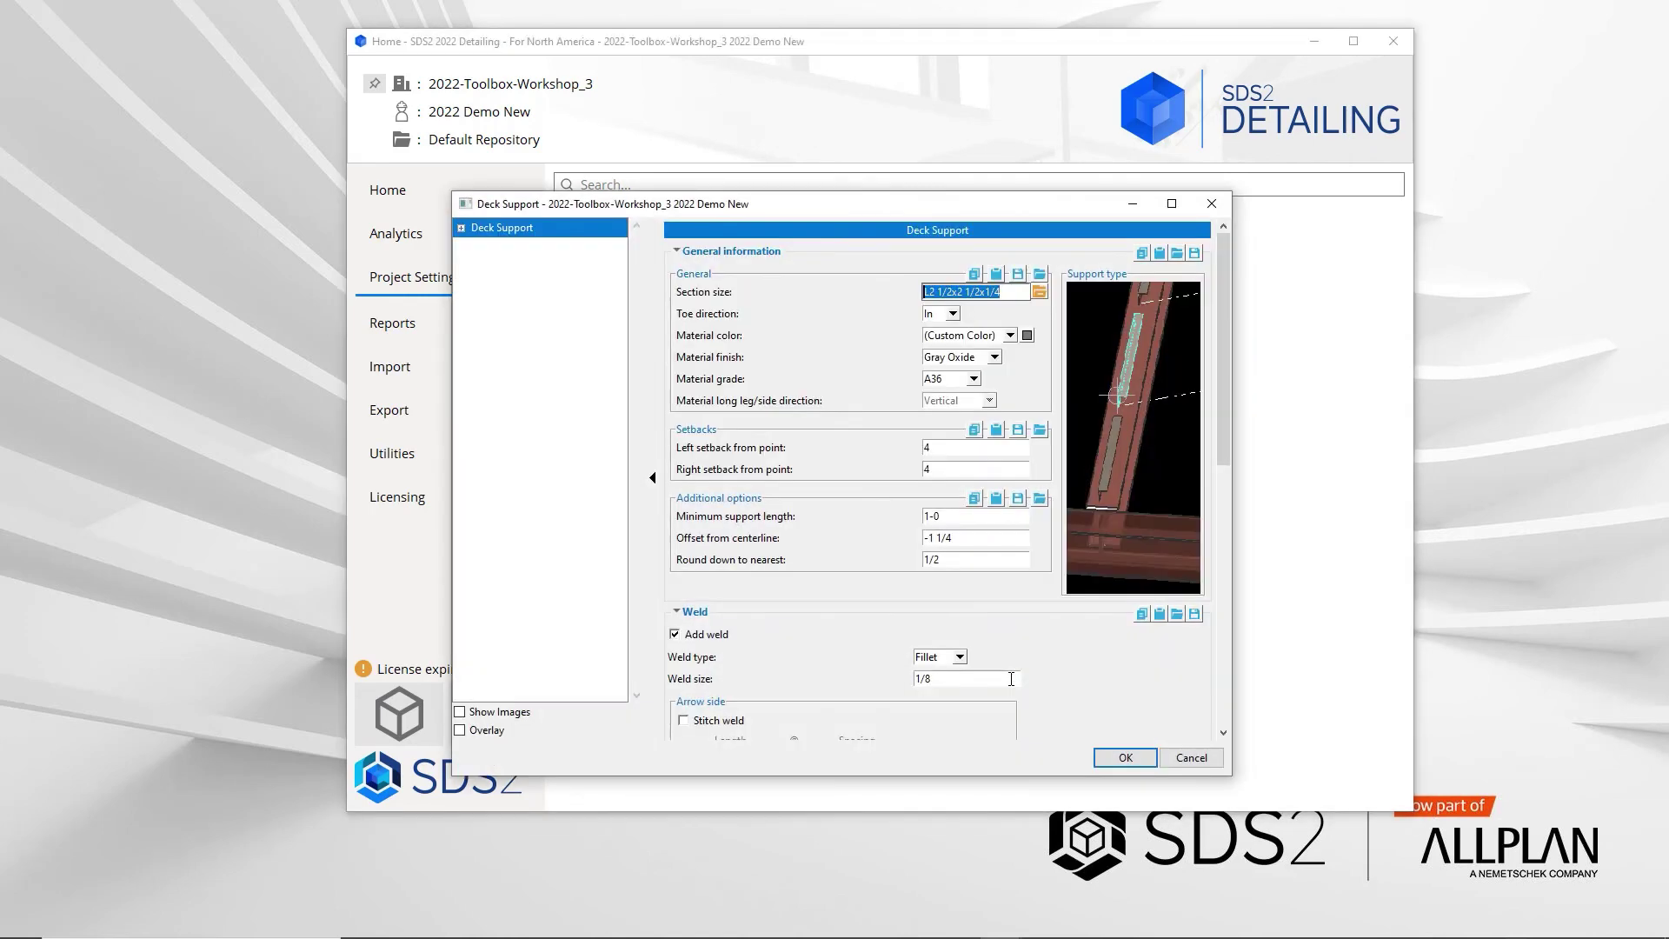